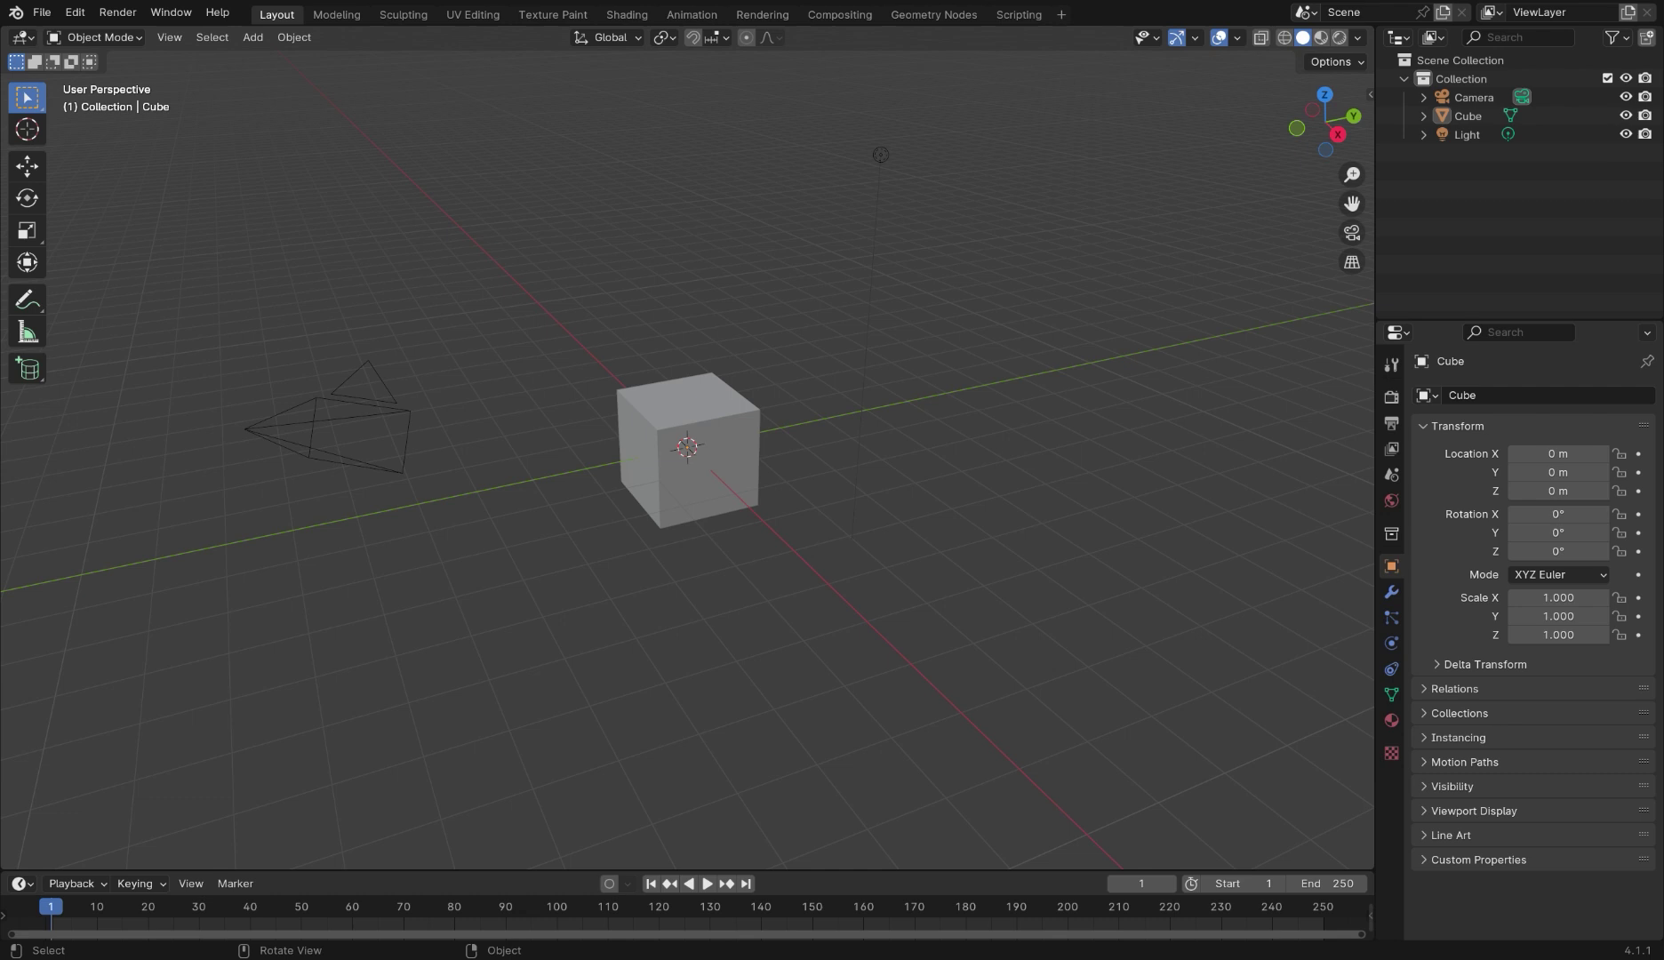
Delete all the default scene objects and add a new mesh cube at the origin
{"action": "key", "text": "a"}
{"action": "key", "text": "x"}
{"action": "key", "text": "Return"}
{"action": "key", "text": "shift+a"}
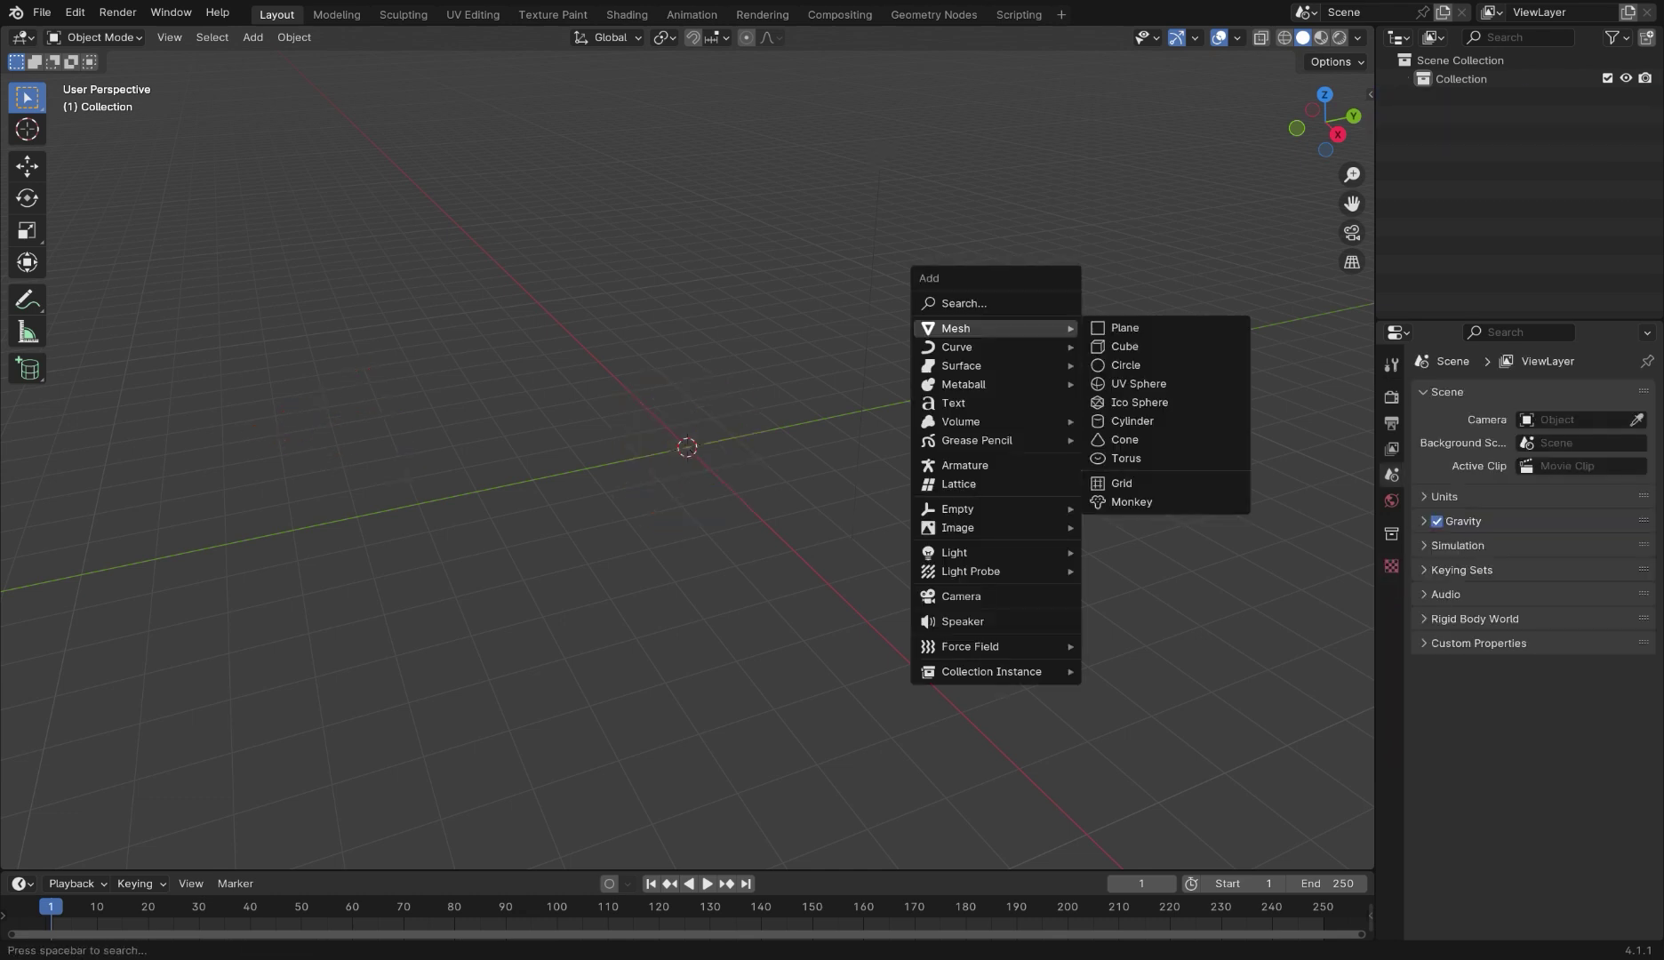
{"action": "left_click", "coordinate": [1124, 346]}
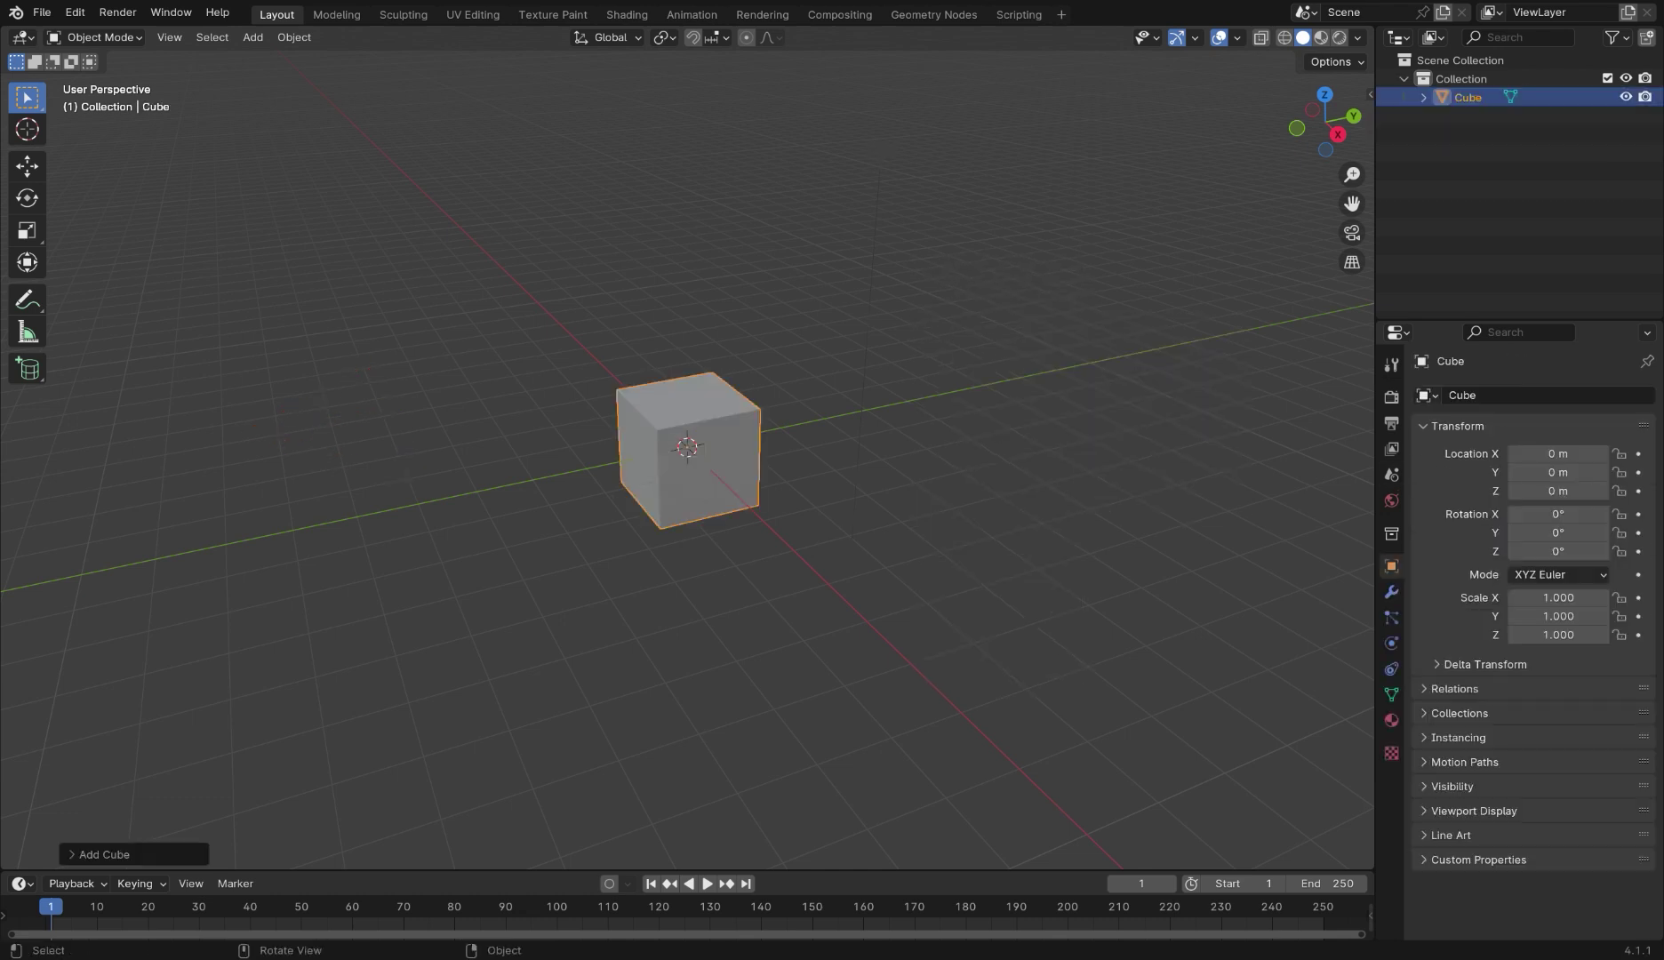
Flatten the cube along Z to about half its height and apply its scale
{"action": "left_click", "coordinate": [691, 452]}
{"action": "key", "text": "shift+space"}
{"action": "key", "text": "s"}
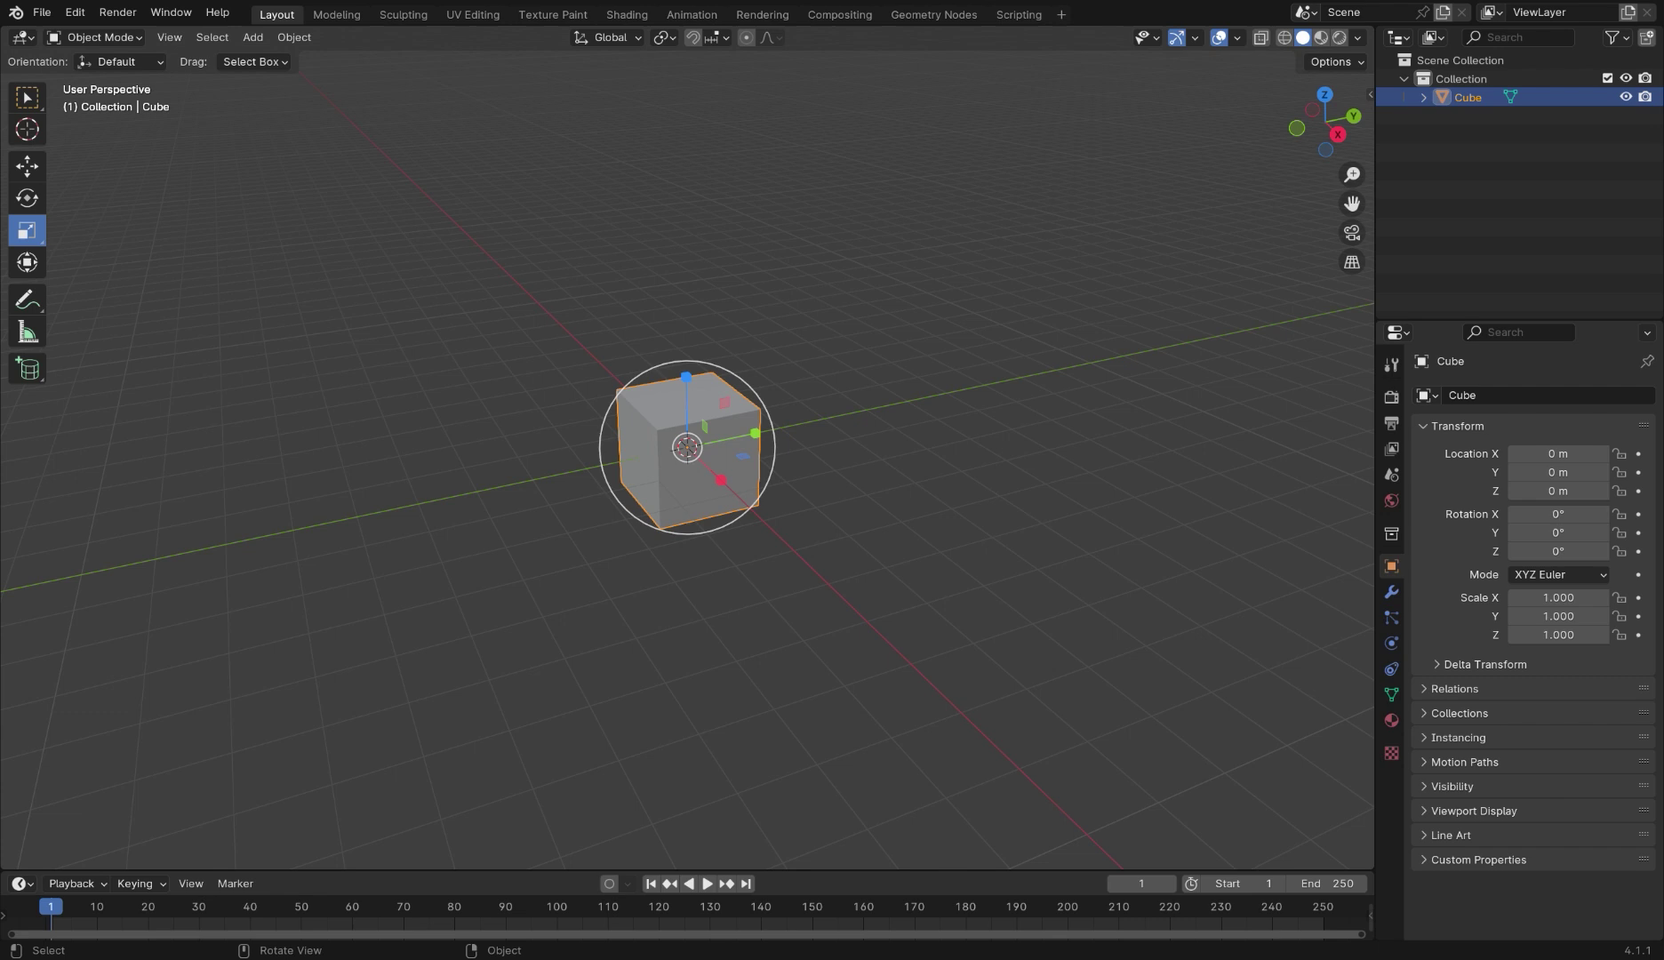
{"action": "left_click_drag", "start_coordinate": [685, 377], "coordinate": [690, 425]}
{"action": "key", "text": "ctrl+a"}
{"action": "left_click", "coordinate": [571, 419]}
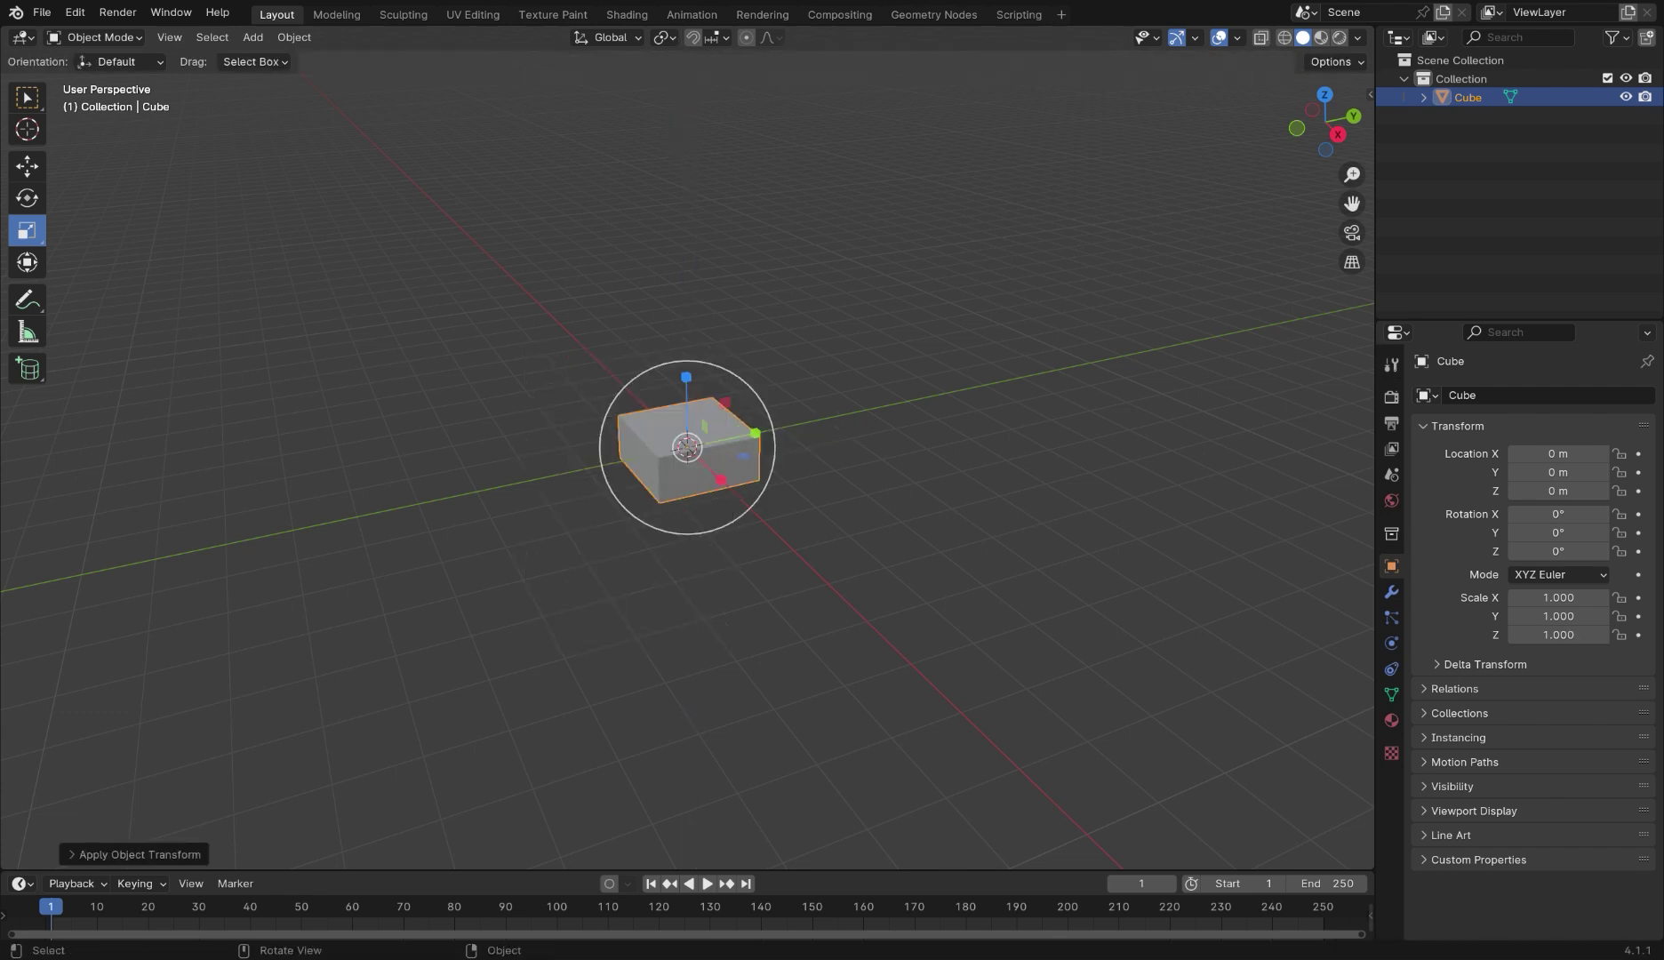
Add a Bevel modifier to the flattened cube with an amount of 0.03 m
{"action": "left_click", "coordinate": [1391, 591]}
{"action": "left_click", "coordinate": [1436, 395]}
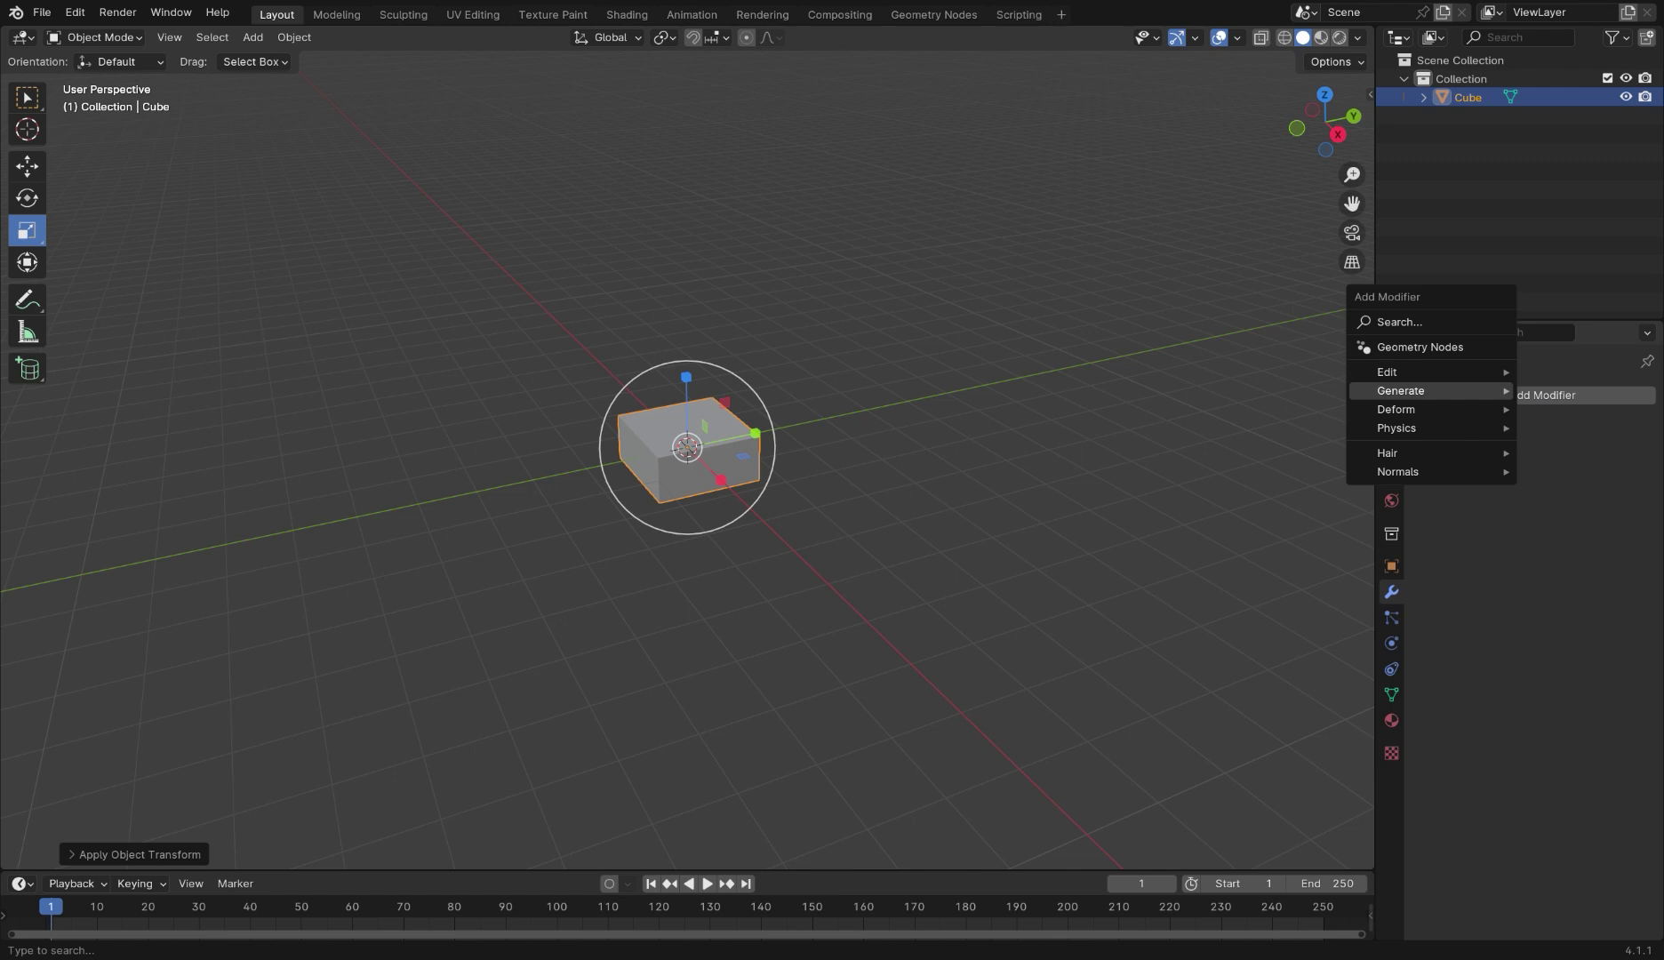
{"action": "mouse_move", "coordinate": [1413, 391]}
{"action": "left_click", "coordinate": [1218, 409]}
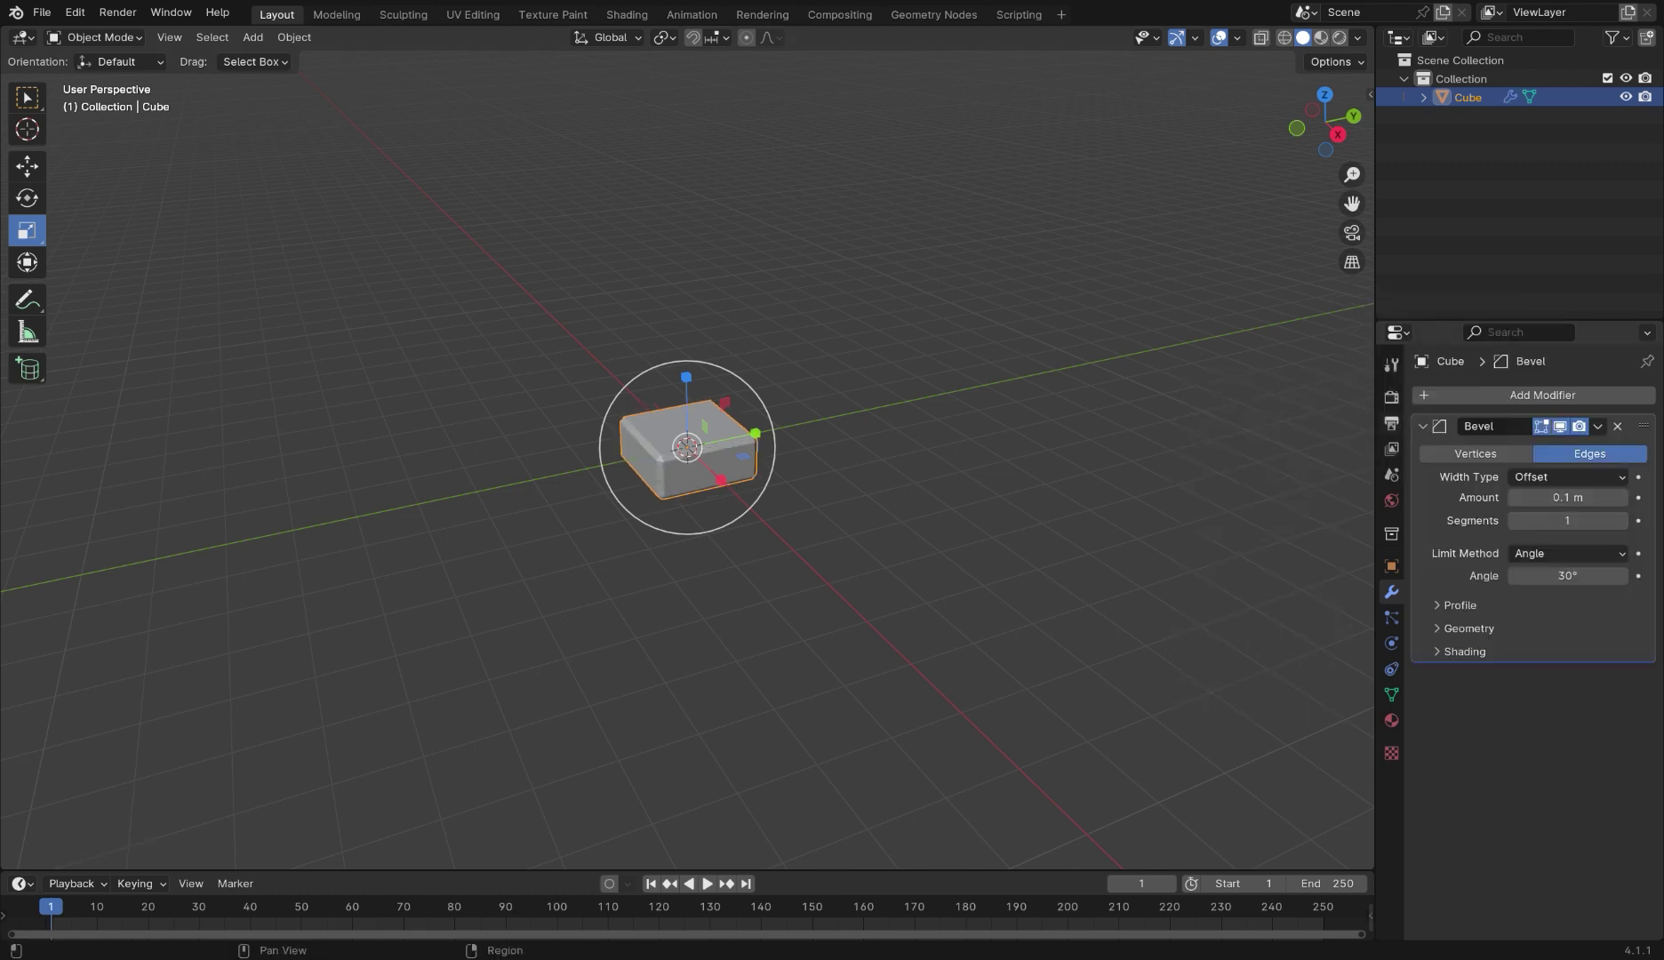
{"action": "left_click_drag", "start_coordinate": [1567, 497], "coordinate": [1550, 498]}
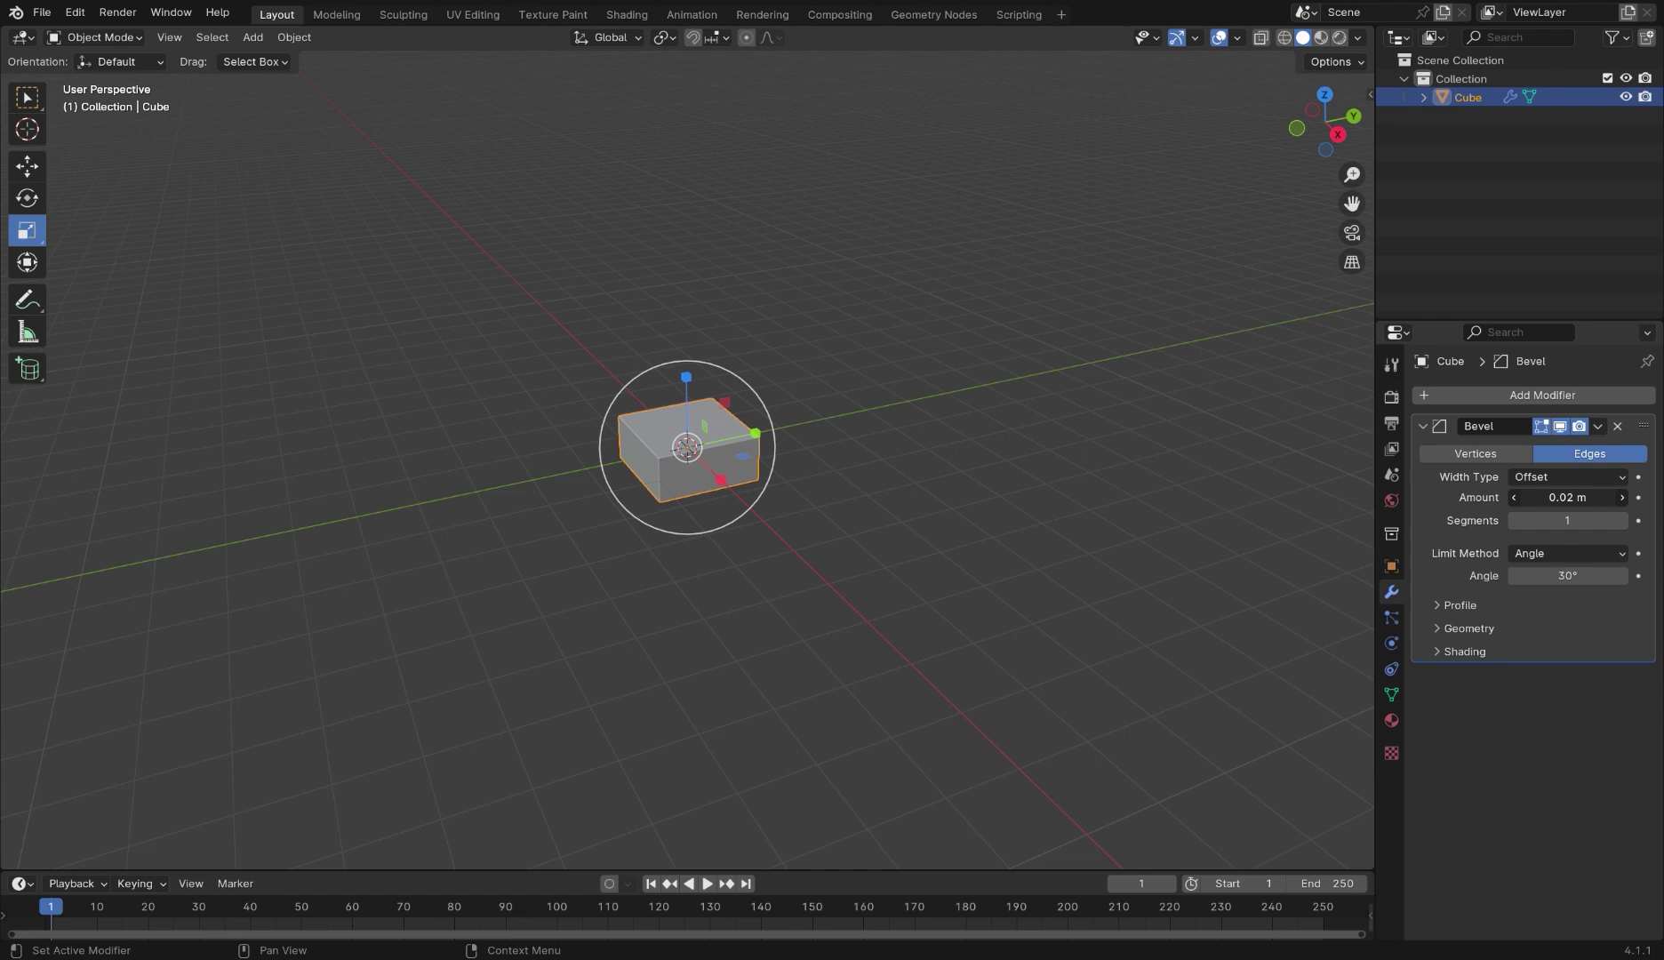
{"action": "left_click_drag", "start_coordinate": [1567, 497], "coordinate": [1571, 497]}
{"action": "left_click", "coordinate": [845, 480]}
{"action": "left_click", "coordinate": [729, 462]}
{"action": "scroll", "coordinate": [728, 462], "scroll_direction": "up", "scroll_amount": 1}
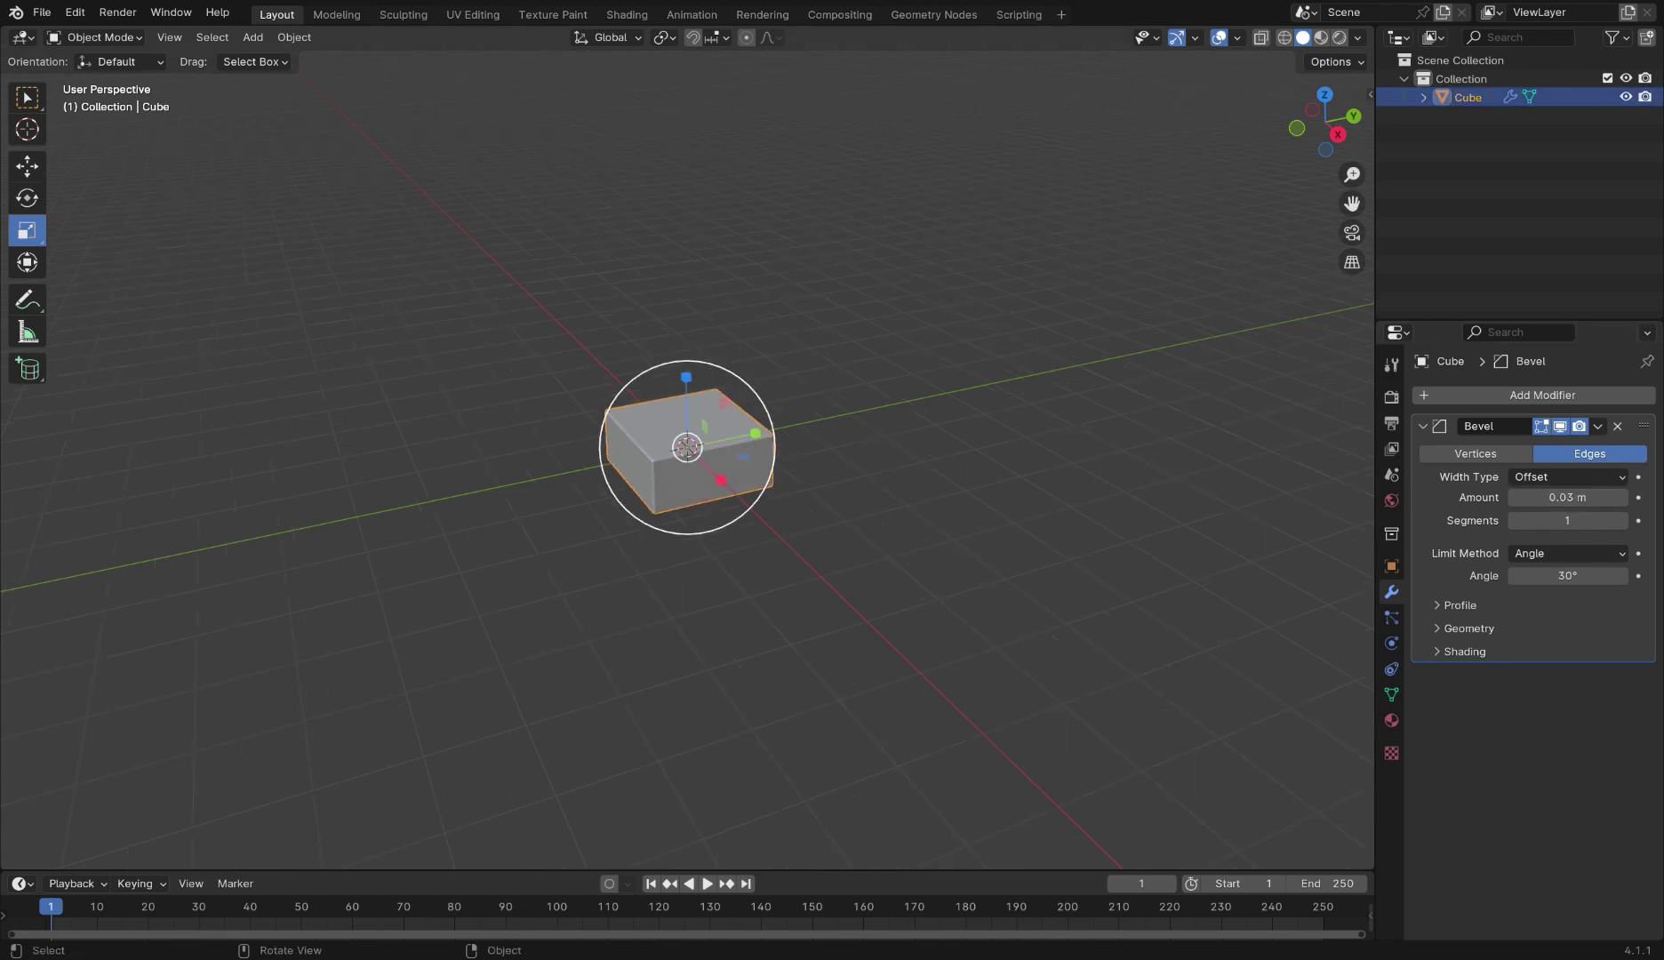
Paste a copy of the block, raise it along Z, scale it down slightly and seat it on top of the base
{"action": "key", "text": "ctrl+v"}
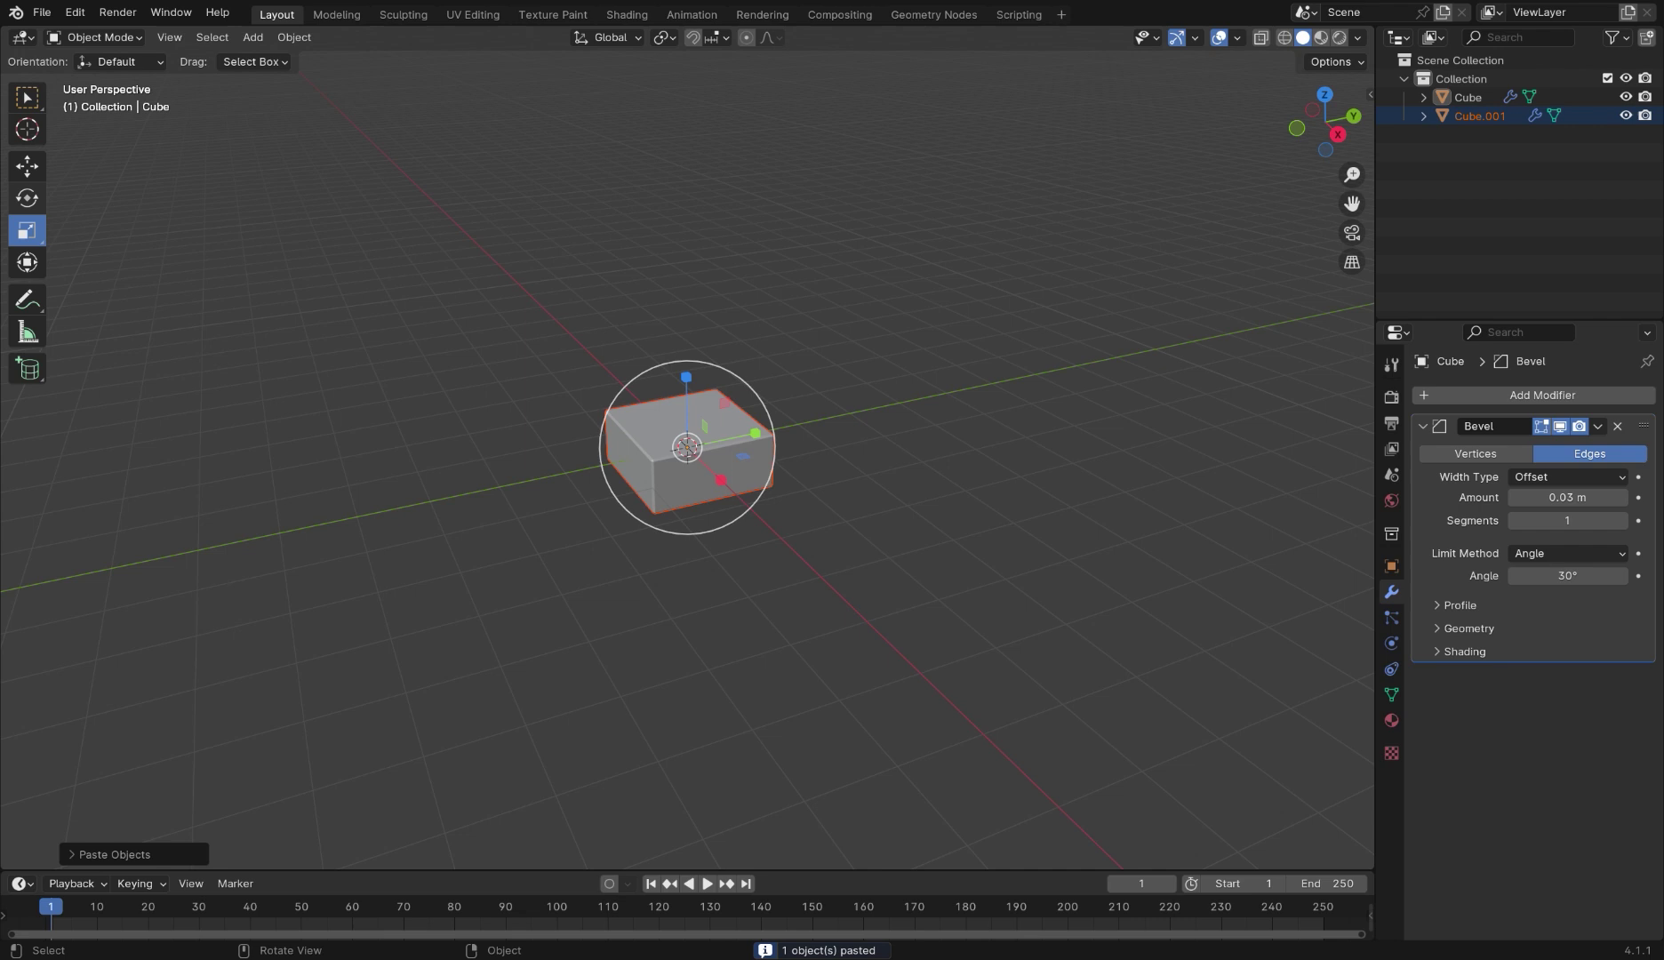
{"action": "key", "text": "g"}
{"action": "key", "text": "g"}
{"action": "key", "text": "z"}
{"action": "left_click", "coordinate": [725, 350]}
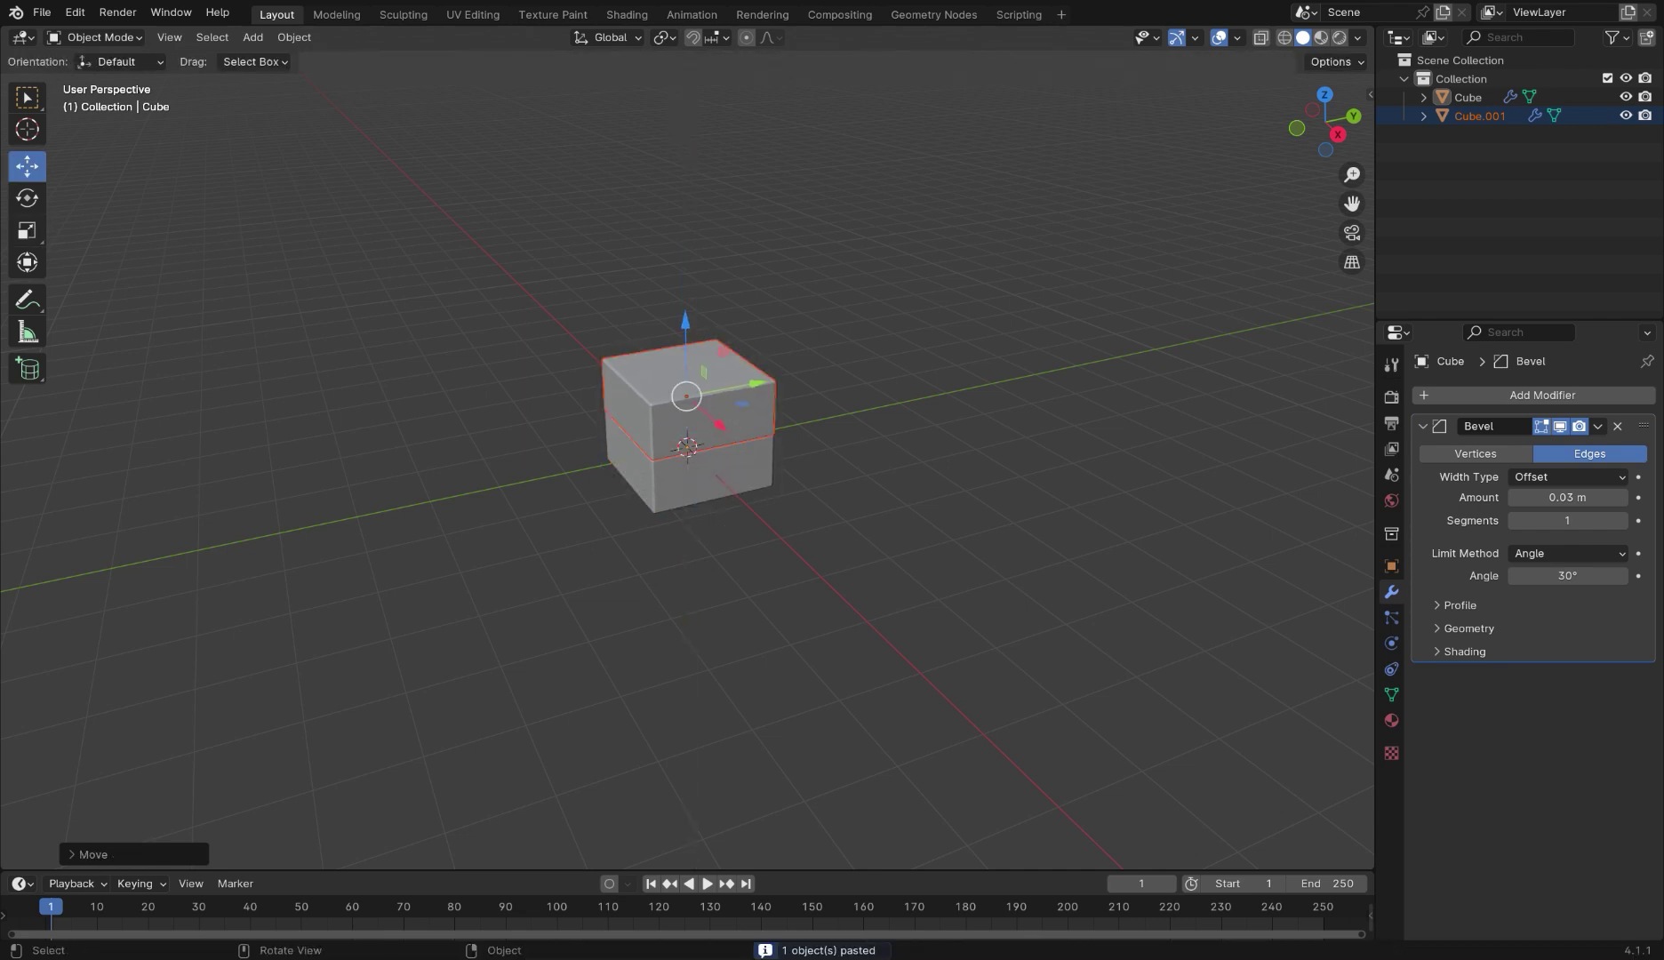
{"action": "key", "text": "s"}
{"action": "left_click", "coordinate": [715, 361]}
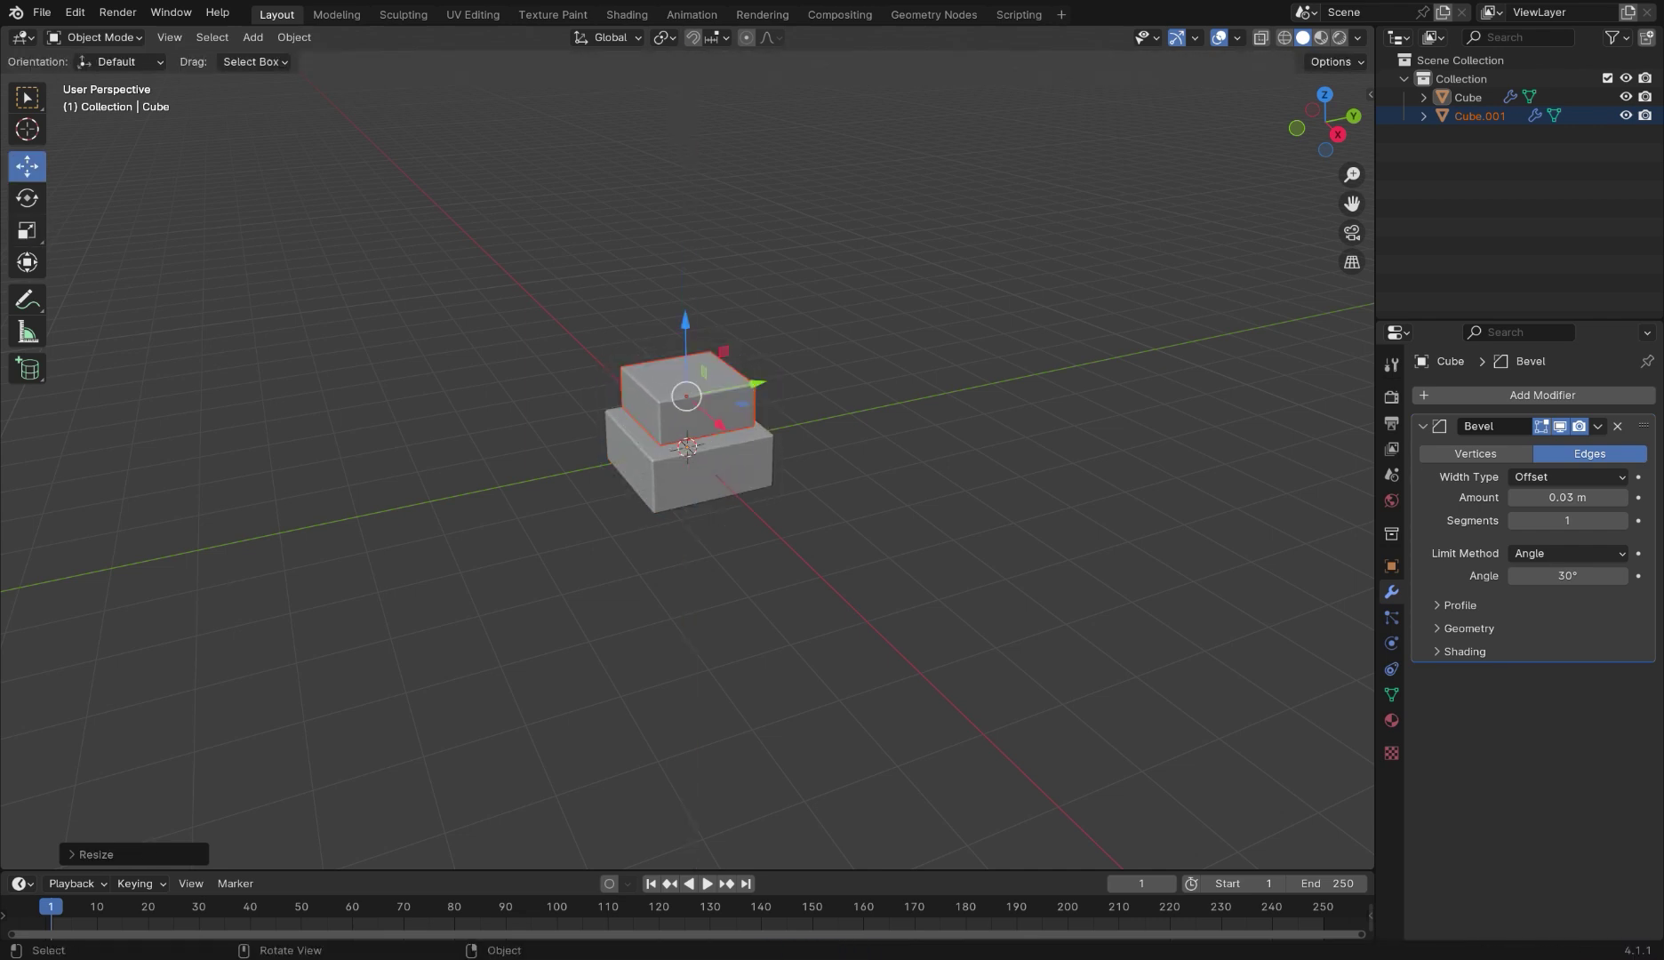
{"action": "left_click_drag", "start_coordinate": [685, 324], "coordinate": [685, 331]}
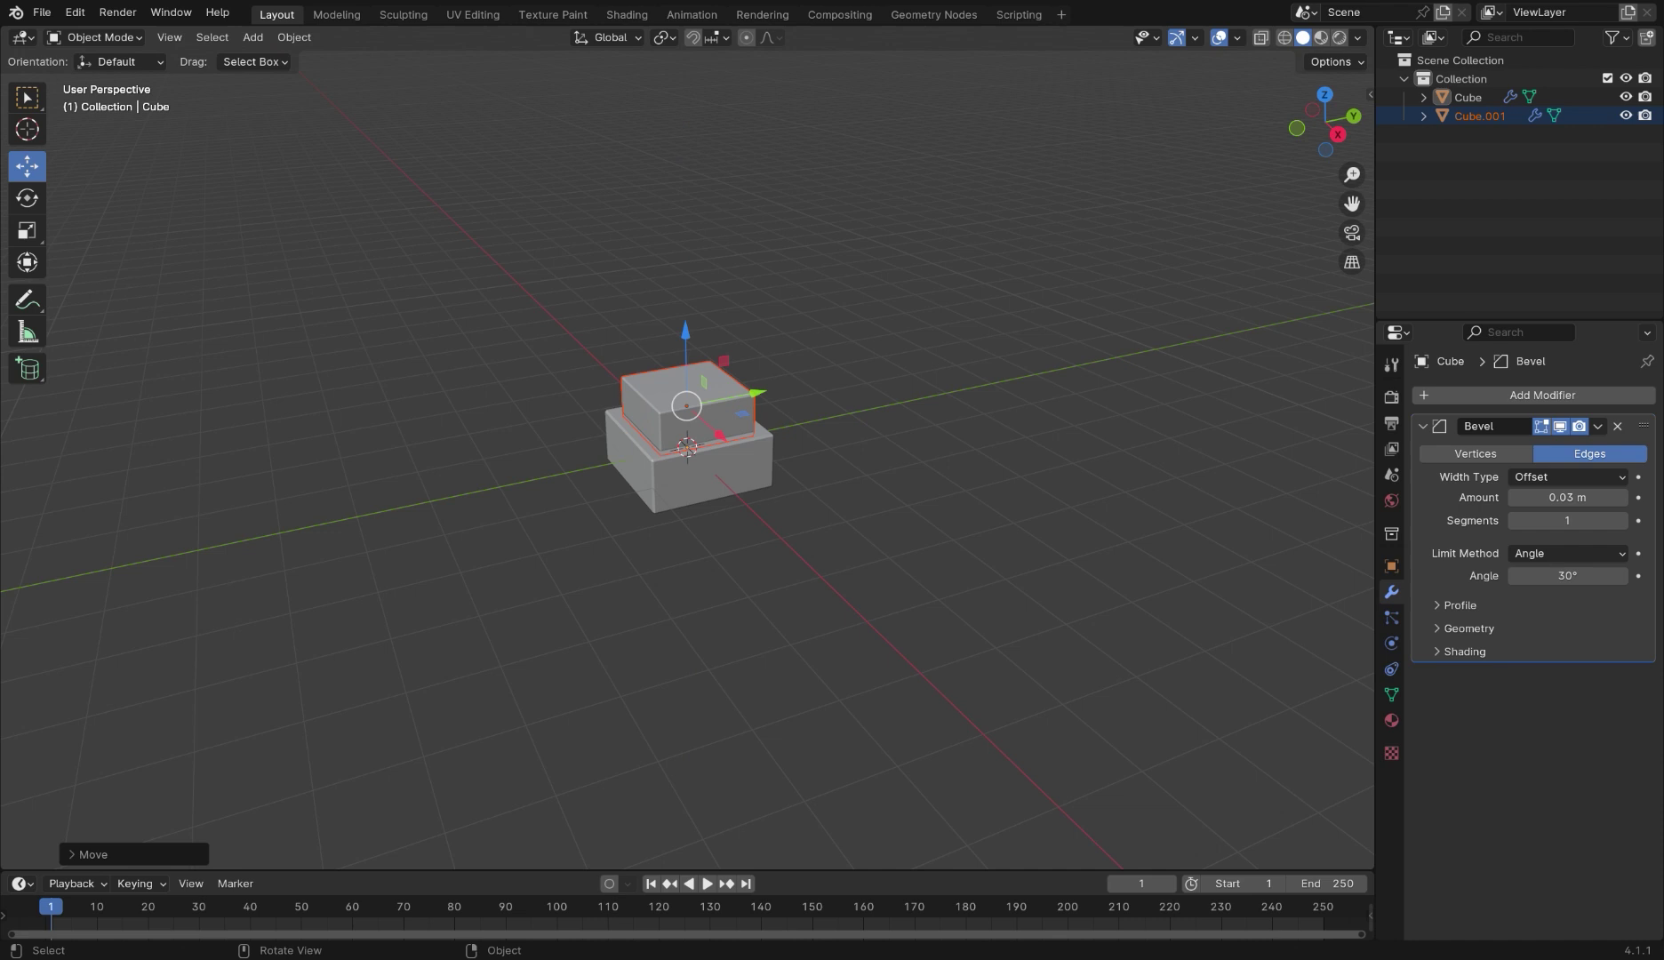
From the top view, draw a cylinder centred on the upper block's top face, slightly narrower than the block
{"action": "key", "text": "alt+a"}
{"action": "key", "text": "KP_7"}
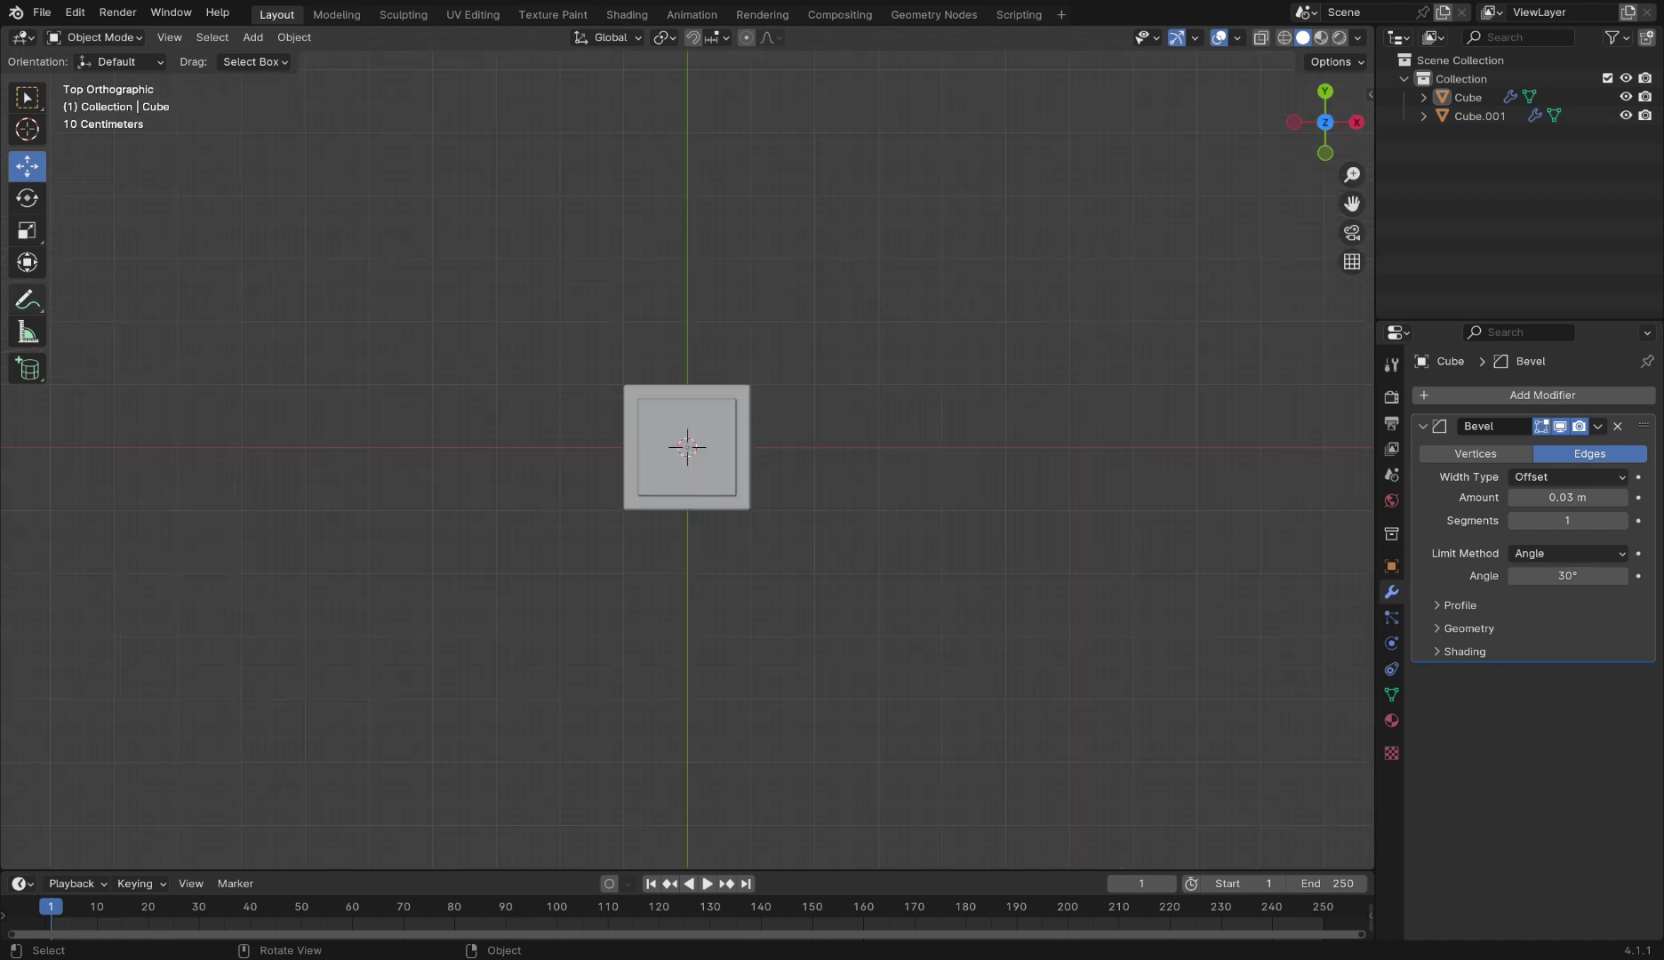
{"action": "left_click", "coordinate": [27, 368]}
{"action": "scroll", "coordinate": [658, 342], "scroll_direction": "up", "scroll_amount": 5}
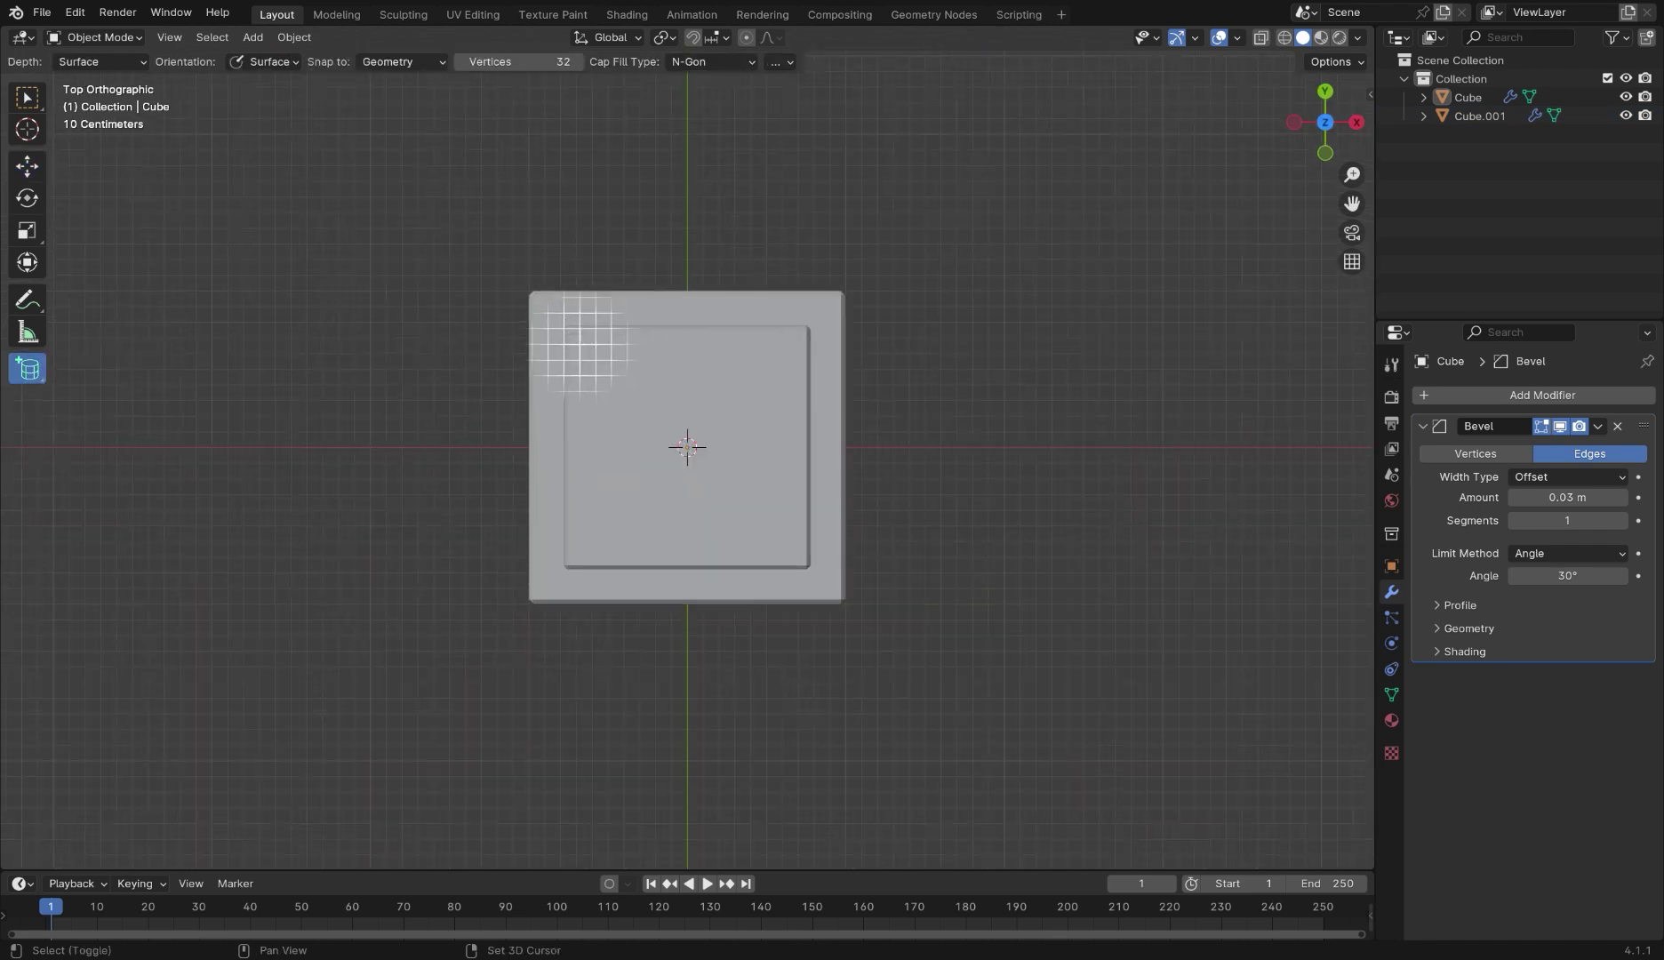
{"action": "left_click_drag", "start_coordinate": [580, 344], "coordinate": [789, 549]}
{"action": "left_click", "coordinate": [789, 455]}
{"action": "middle_click_drag", "start_coordinate": [788, 455], "coordinate": [745, 272]}
{"action": "left_click", "coordinate": [26, 166]}
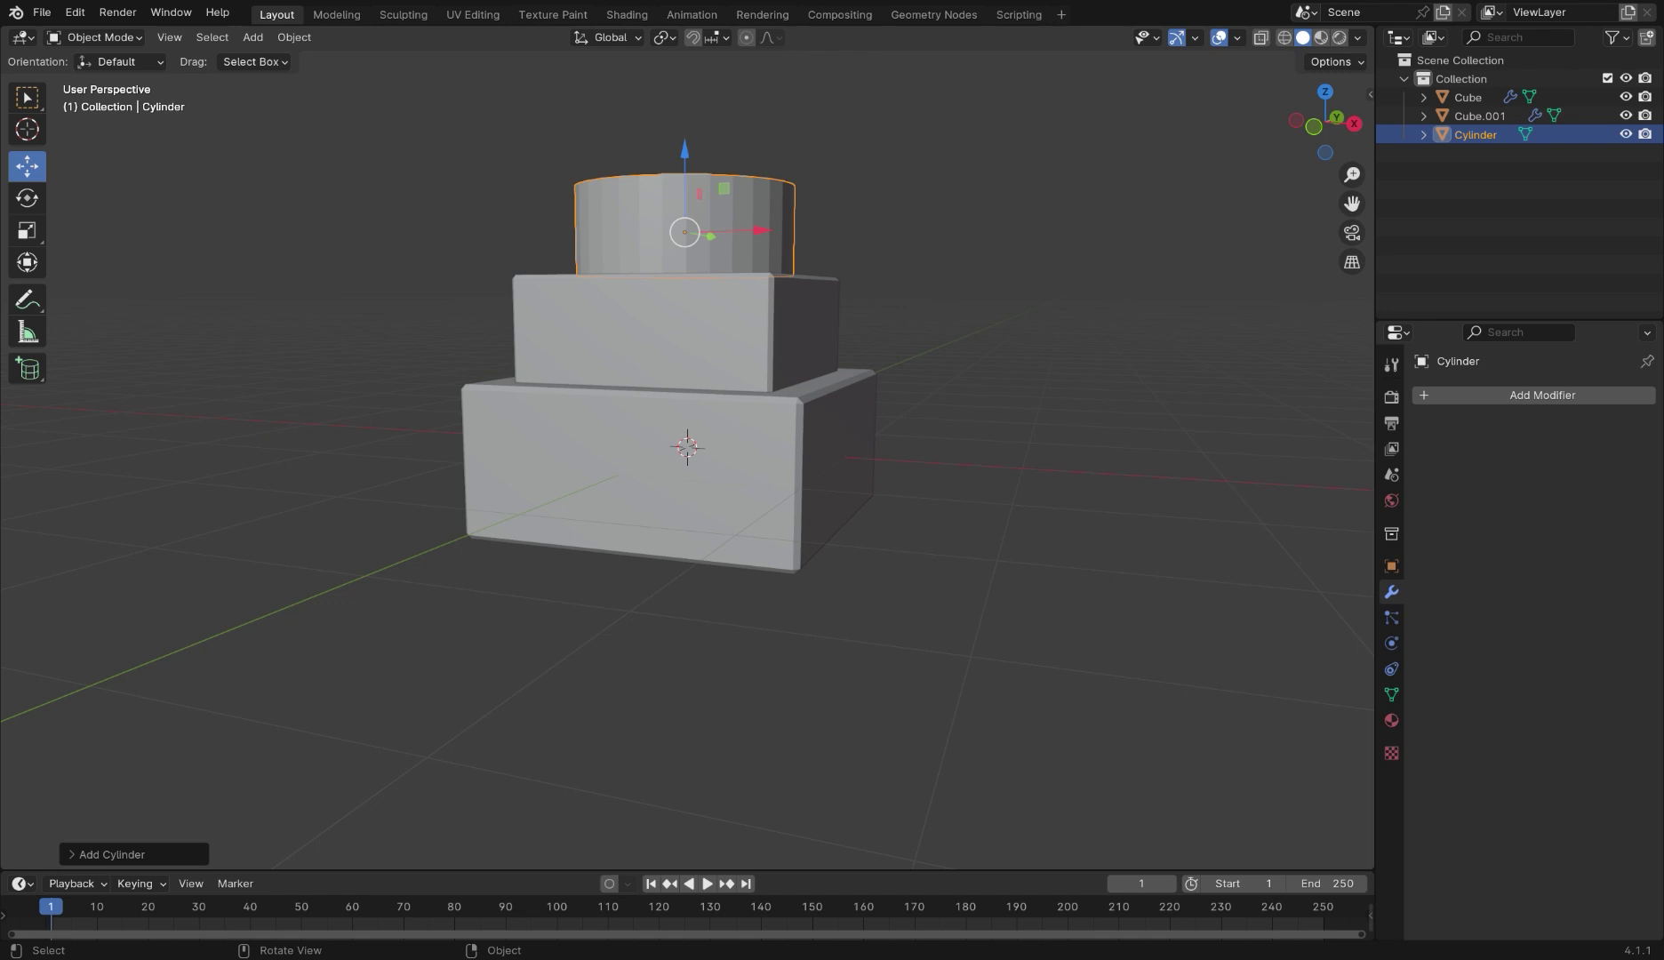
Raise the cylinder's top face along Z in Edit Mode to make the cylinder nearly twice as tall
{"action": "middle_click_drag", "start_coordinate": [373, 267], "coordinate": [365, 328]}
{"action": "key", "text": "Tab"}
{"action": "key", "text": "alt+a"}
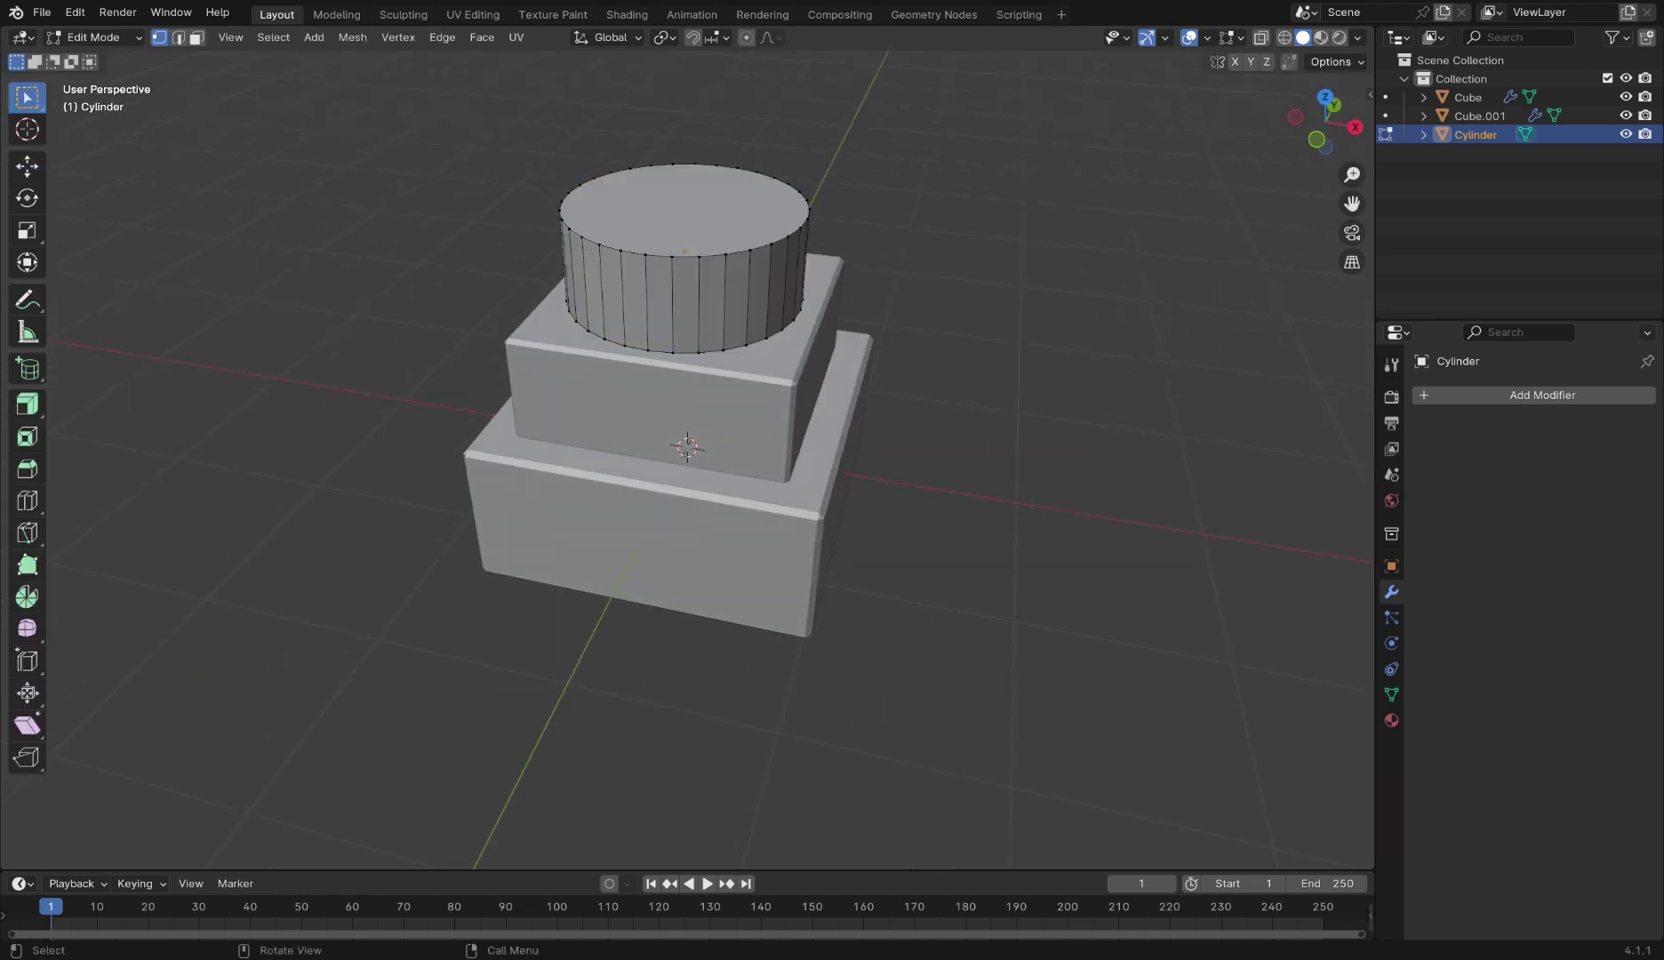
{"action": "left_click", "coordinate": [685, 211]}
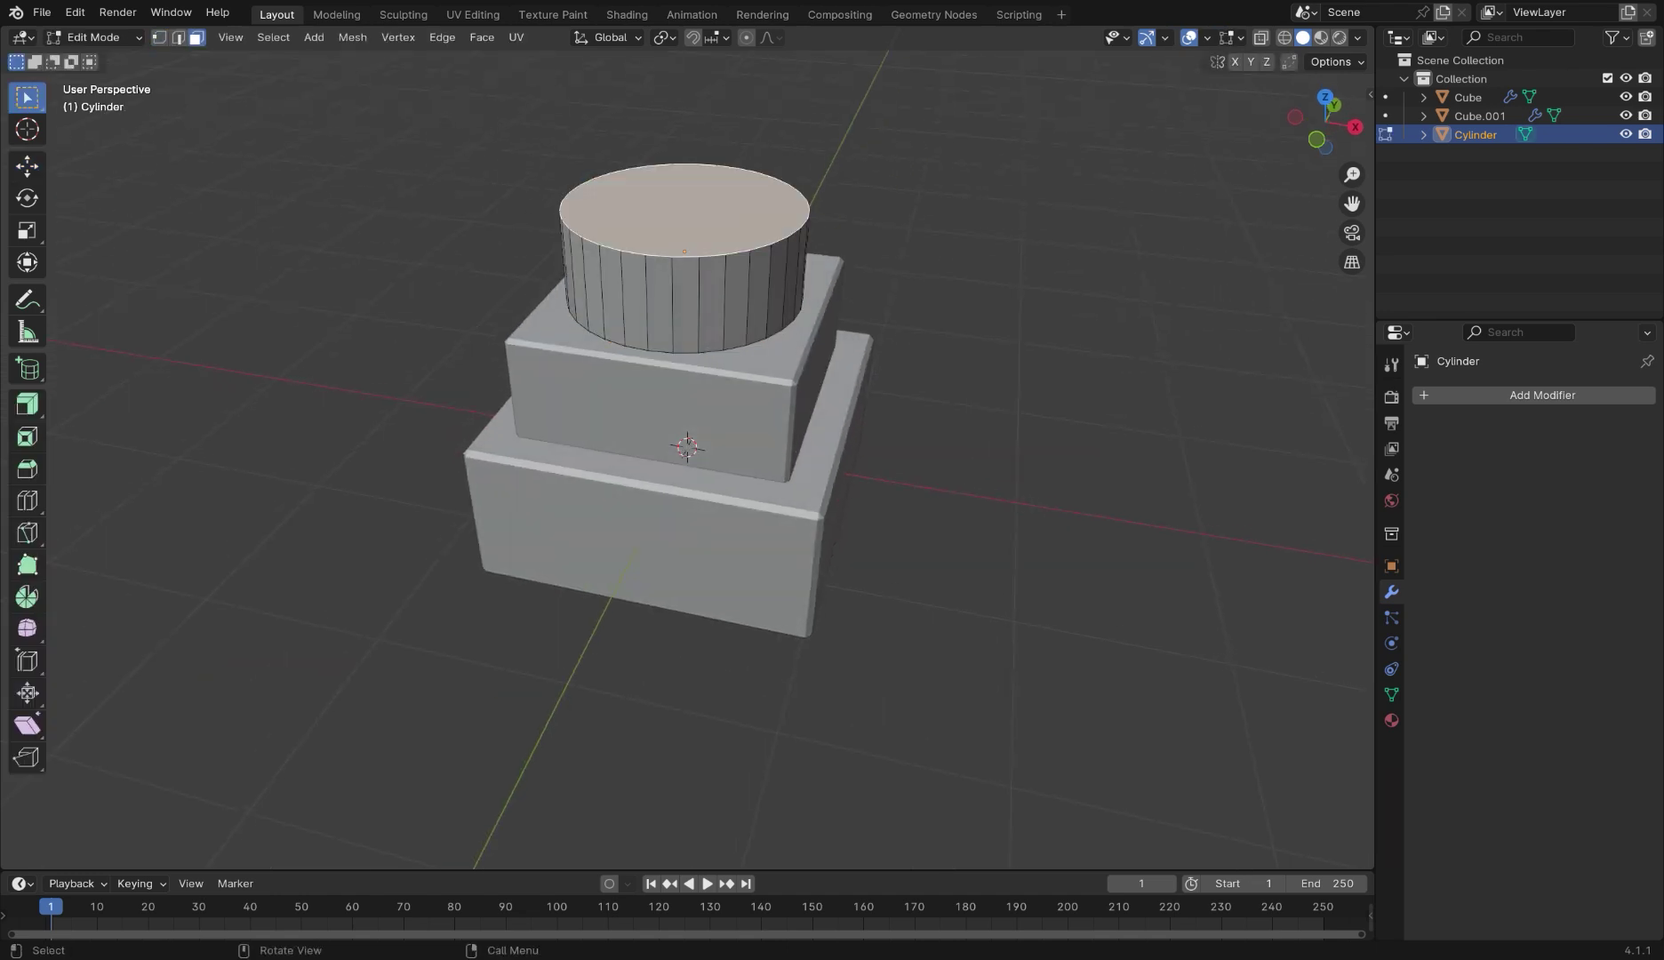
{"action": "key", "text": "shift+space"}
{"action": "key", "text": "g"}
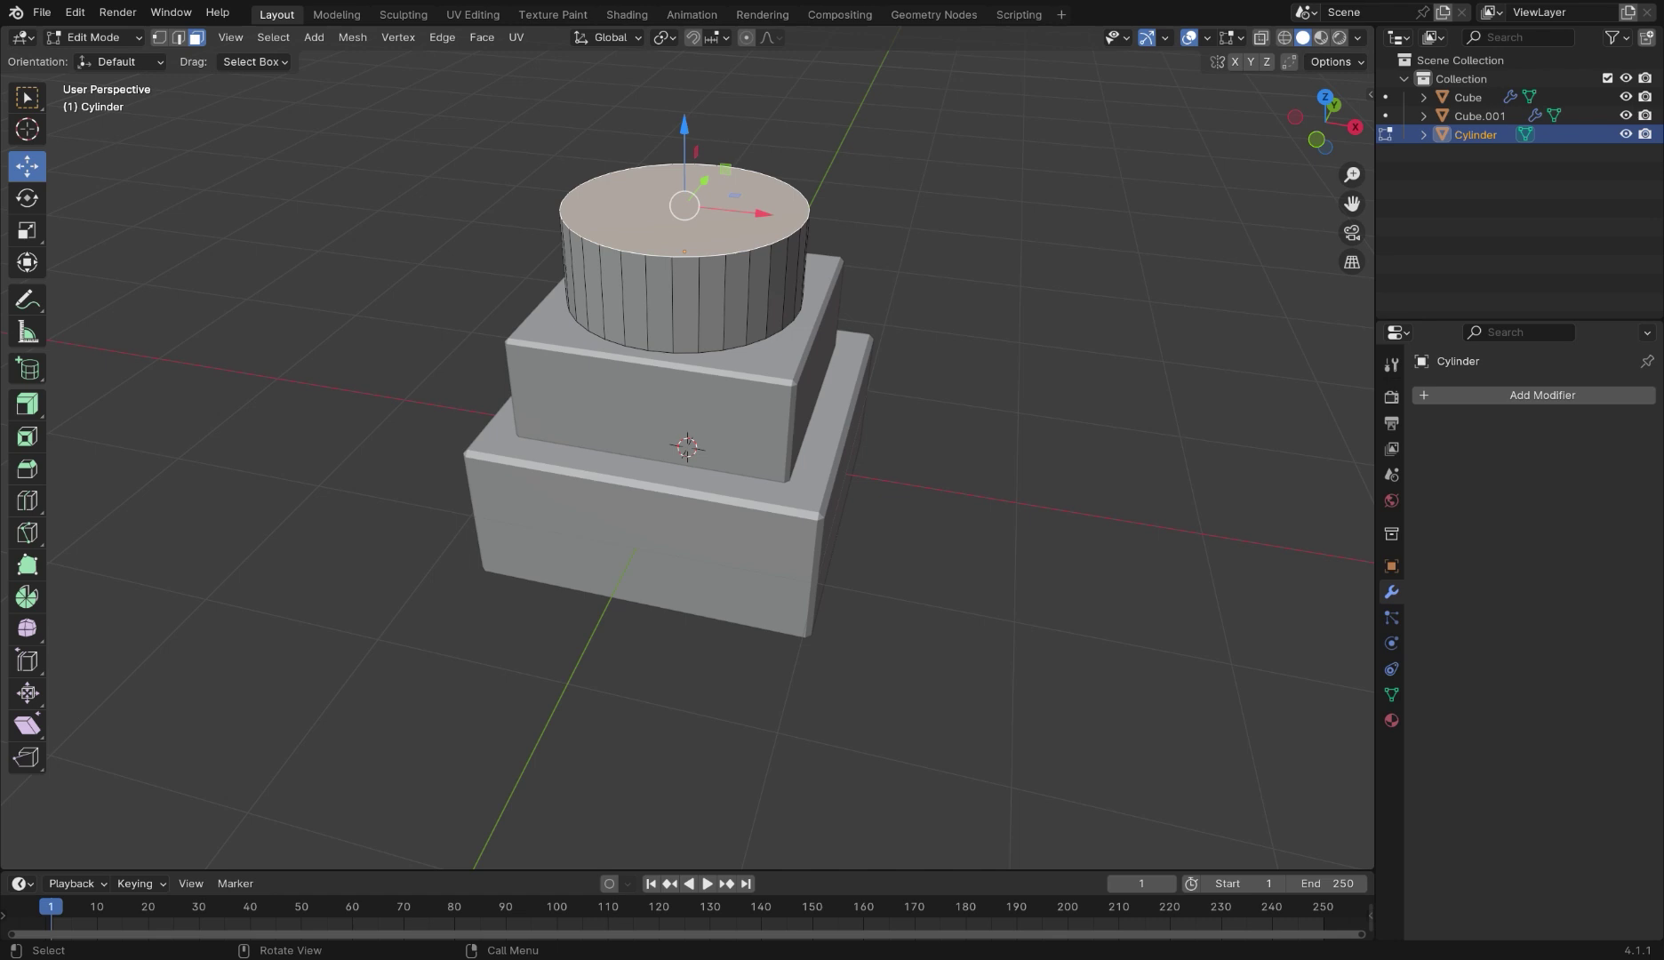
{"action": "left_click_drag", "start_coordinate": [684, 127], "coordinate": [684, 51]}
{"action": "middle_click_drag", "start_coordinate": [737, 293], "coordinate": [803, 253]}
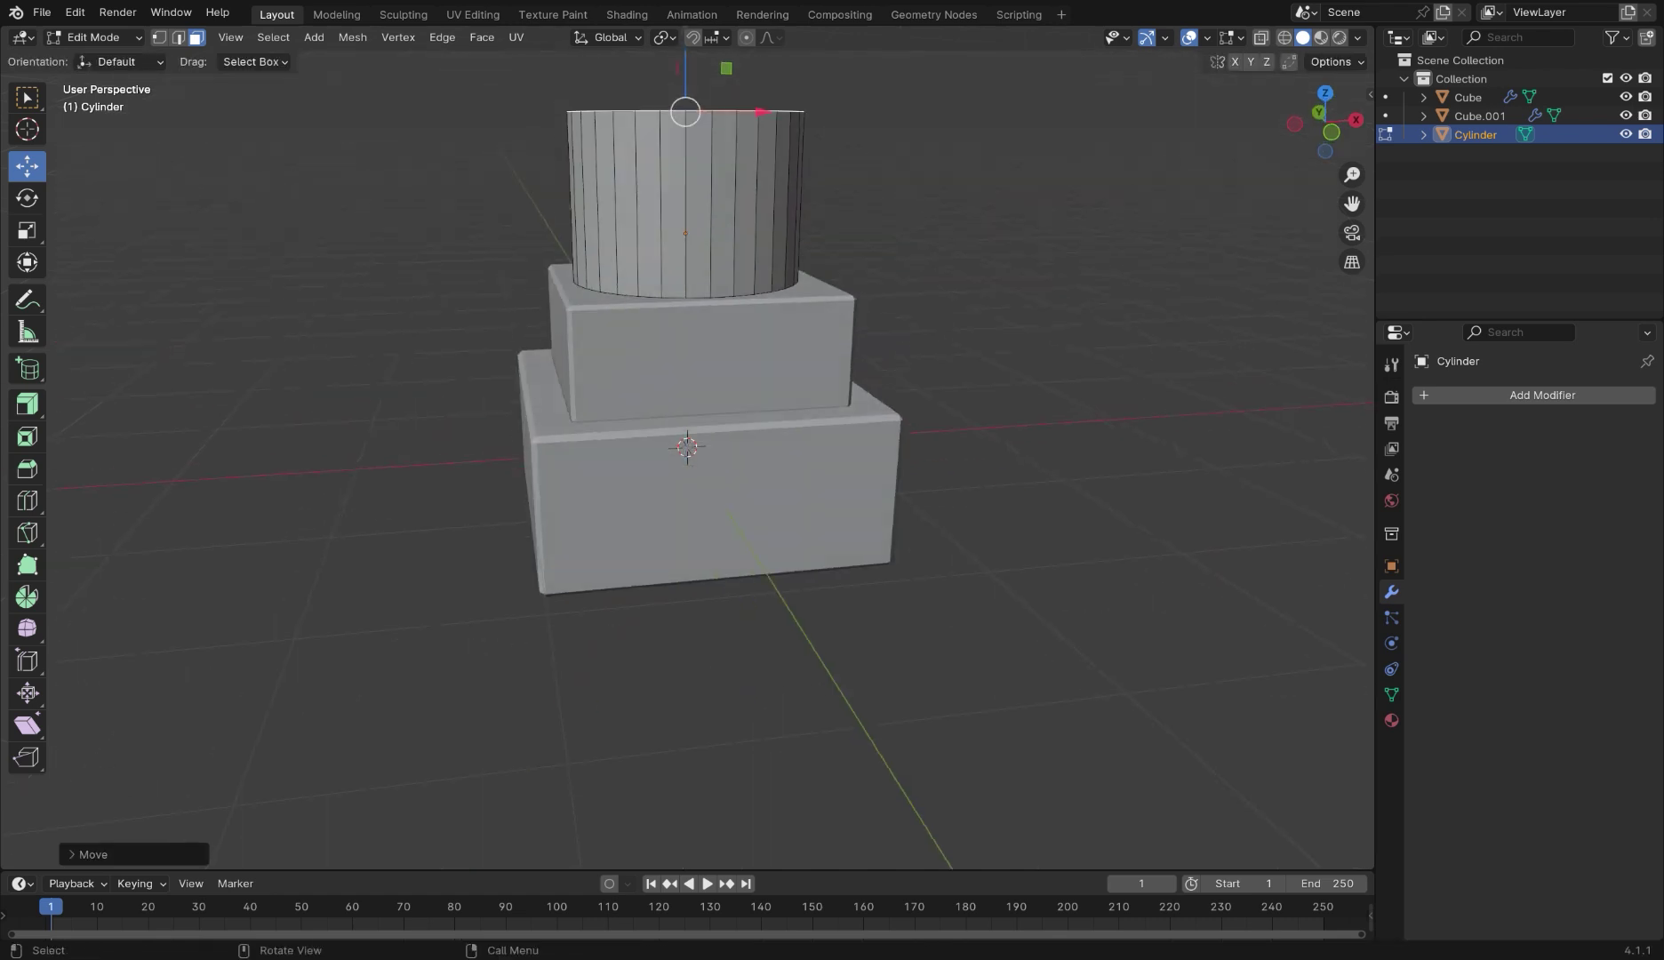
Add several horizontal loop cuts around the cylinder's side, including one in its upper part
{"action": "key", "text": "shift+space"}
{"action": "key", "text": "c"}
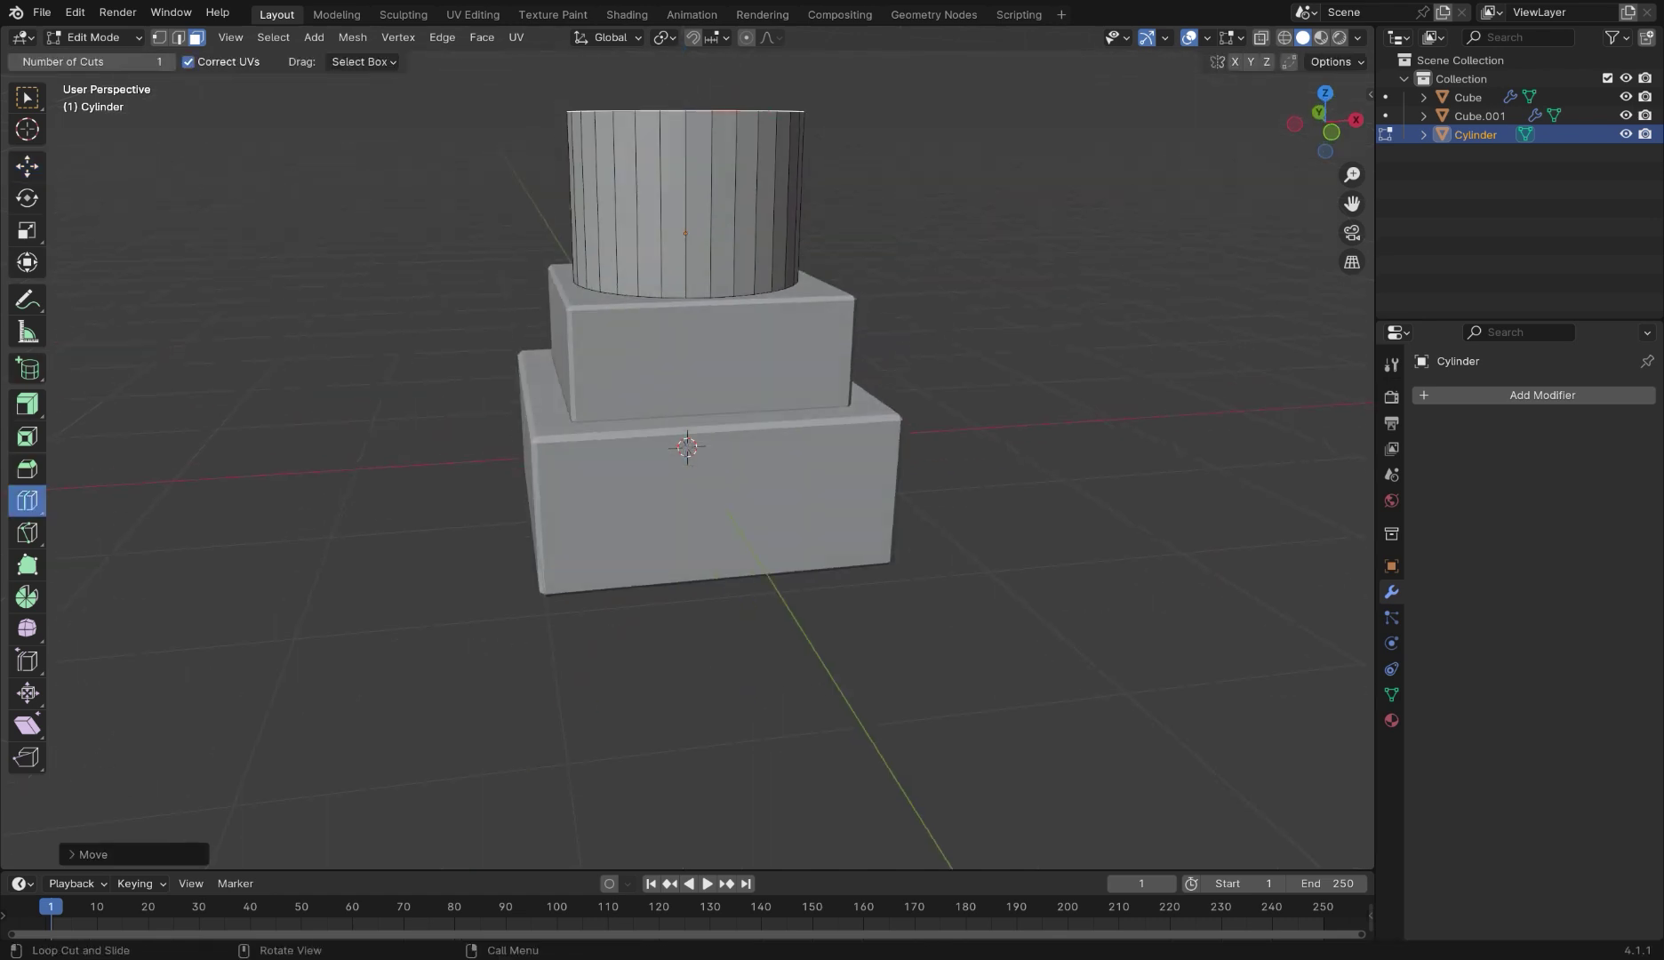
{"action": "left_click_drag", "start_coordinate": [724, 194], "coordinate": [733, 230]}
{"action": "key", "text": "Tab"}
{"action": "key", "text": "Tab"}
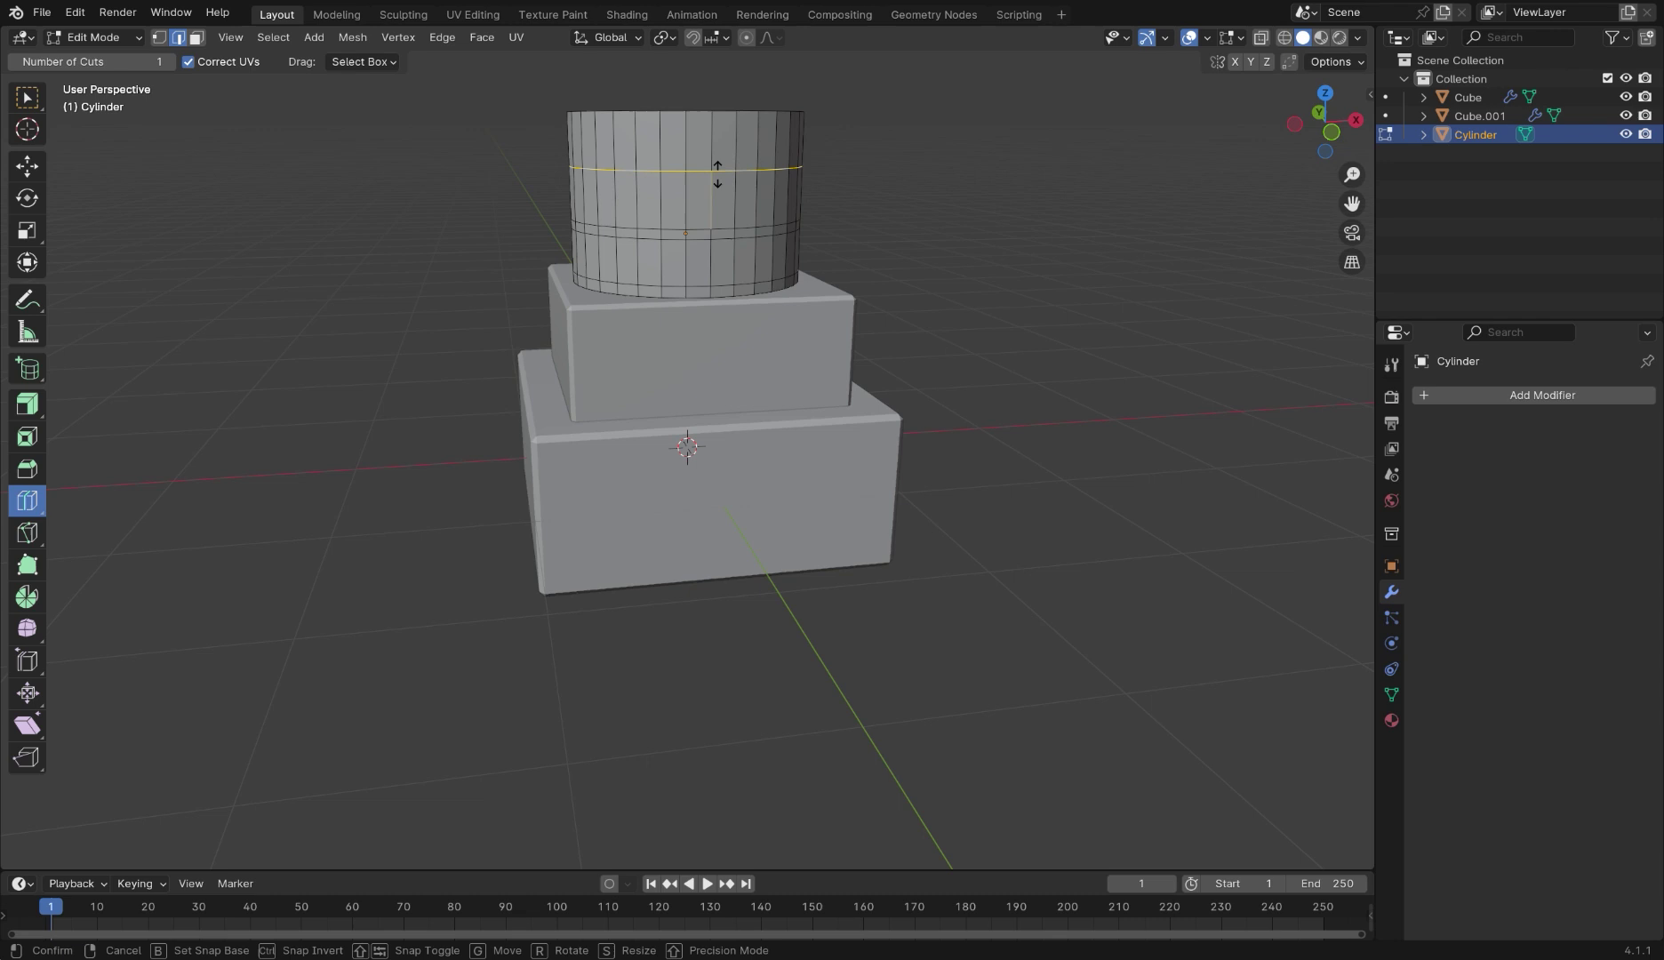
{"action": "mouse_move", "coordinate": [712, 169]}
{"action": "left_mouse_down"}
{"action": "mouse_move", "coordinate": [722, 207]}
{"action": "mouse_move", "coordinate": [727, 157]}
{"action": "left_mouse_up"}
{"action": "middle_click_drag", "start_coordinate": [727, 157], "coordinate": [727, 214]}
Bevel the edge of the cylinder's top face by about 0.125 m with 7 segments
{"action": "left_click", "coordinate": [27, 166]}
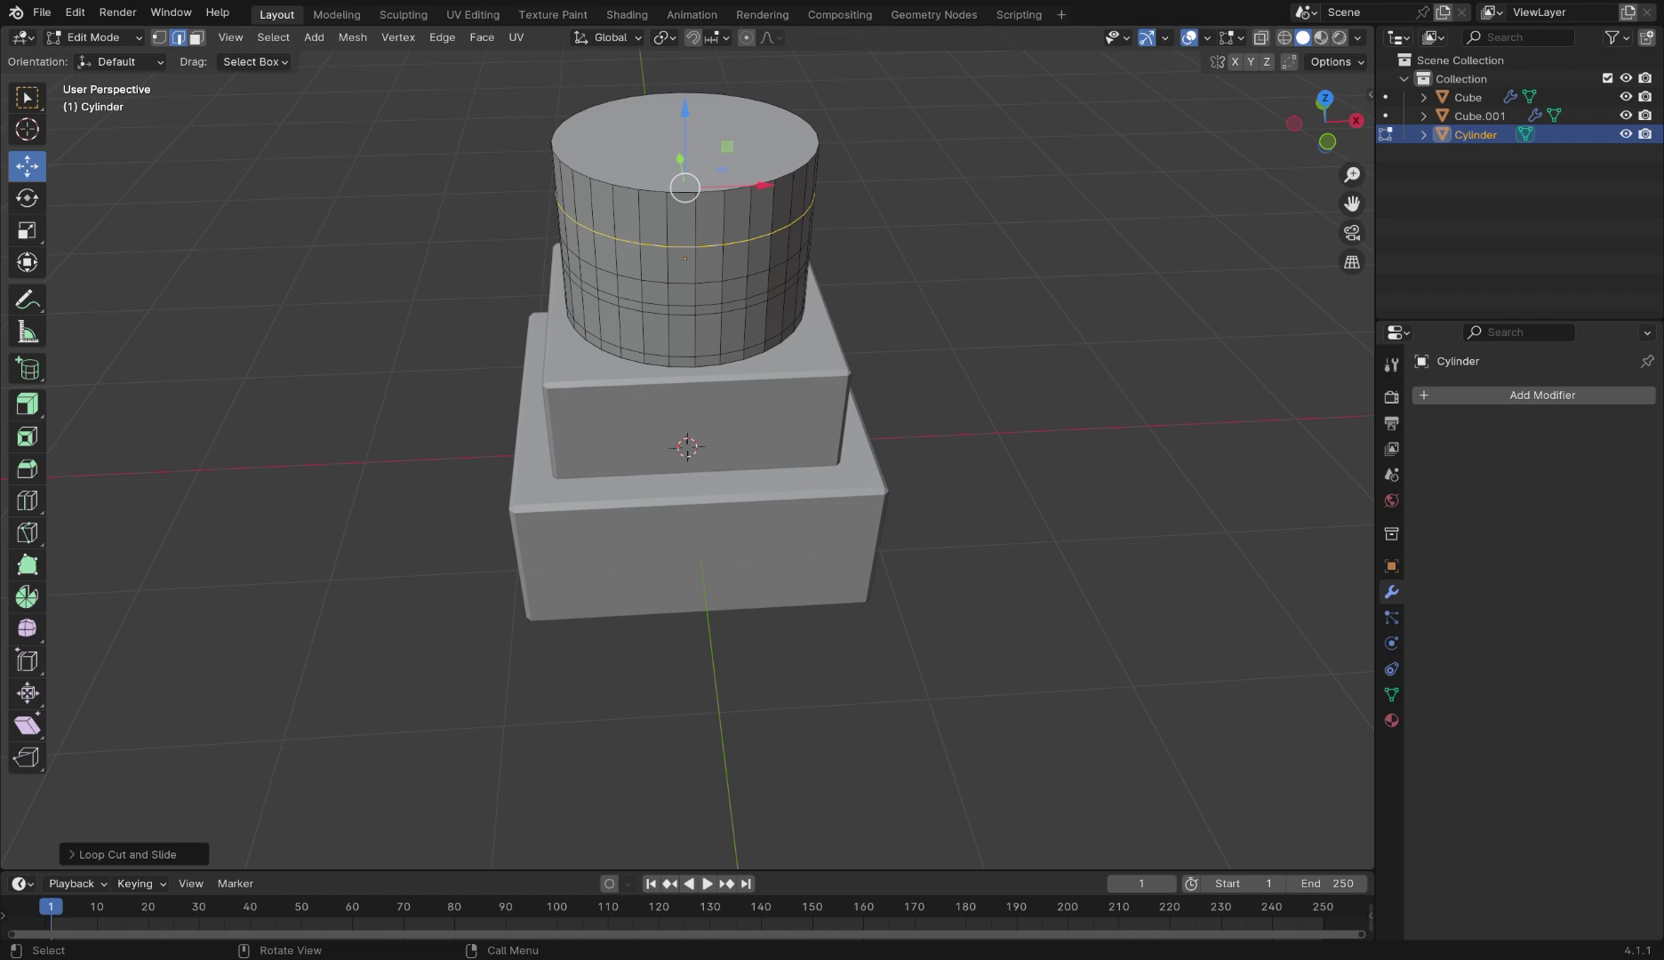
{"action": "left_click", "coordinate": [602, 182]}
{"action": "left_click", "coordinate": [196, 37]}
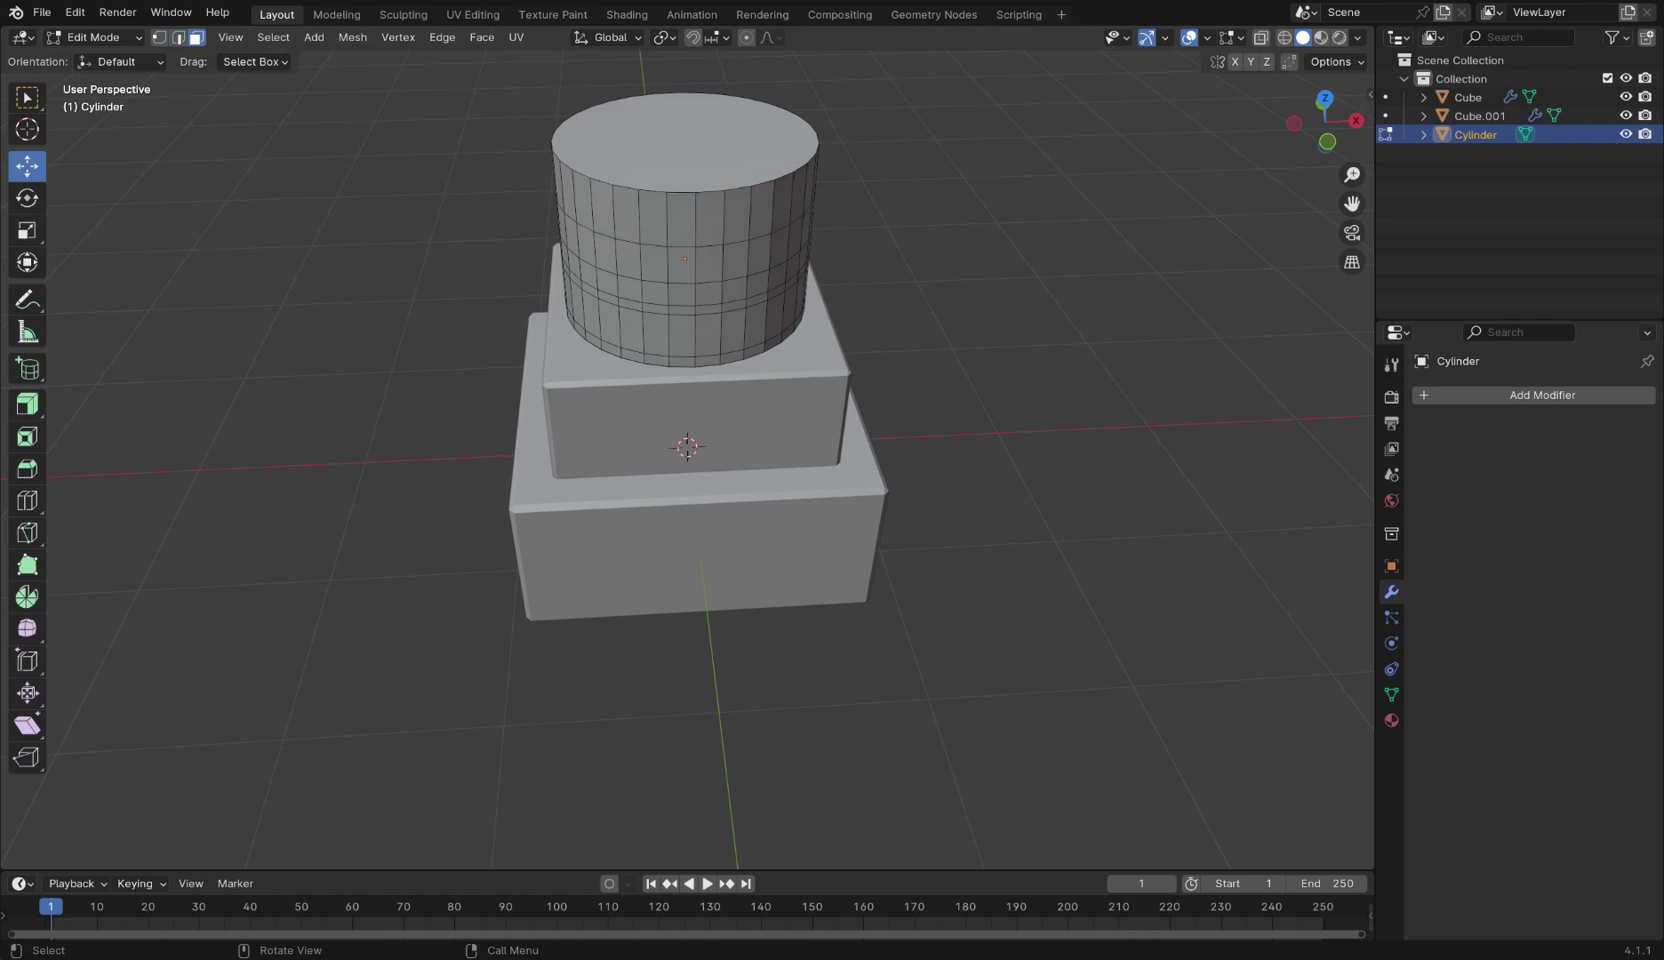
{"action": "left_click", "coordinate": [680, 133]}
{"action": "mouse_move", "coordinate": [685, 59]}
{"action": "left_mouse_down"}
{"action": "mouse_move", "coordinate": [684, 85]}
{"action": "mouse_move", "coordinate": [684, 53]}
{"action": "left_mouse_up"}
{"action": "left_click", "coordinate": [27, 469]}
{"action": "scroll", "coordinate": [684, 54], "scroll_direction": "up", "scroll_amount": 5}
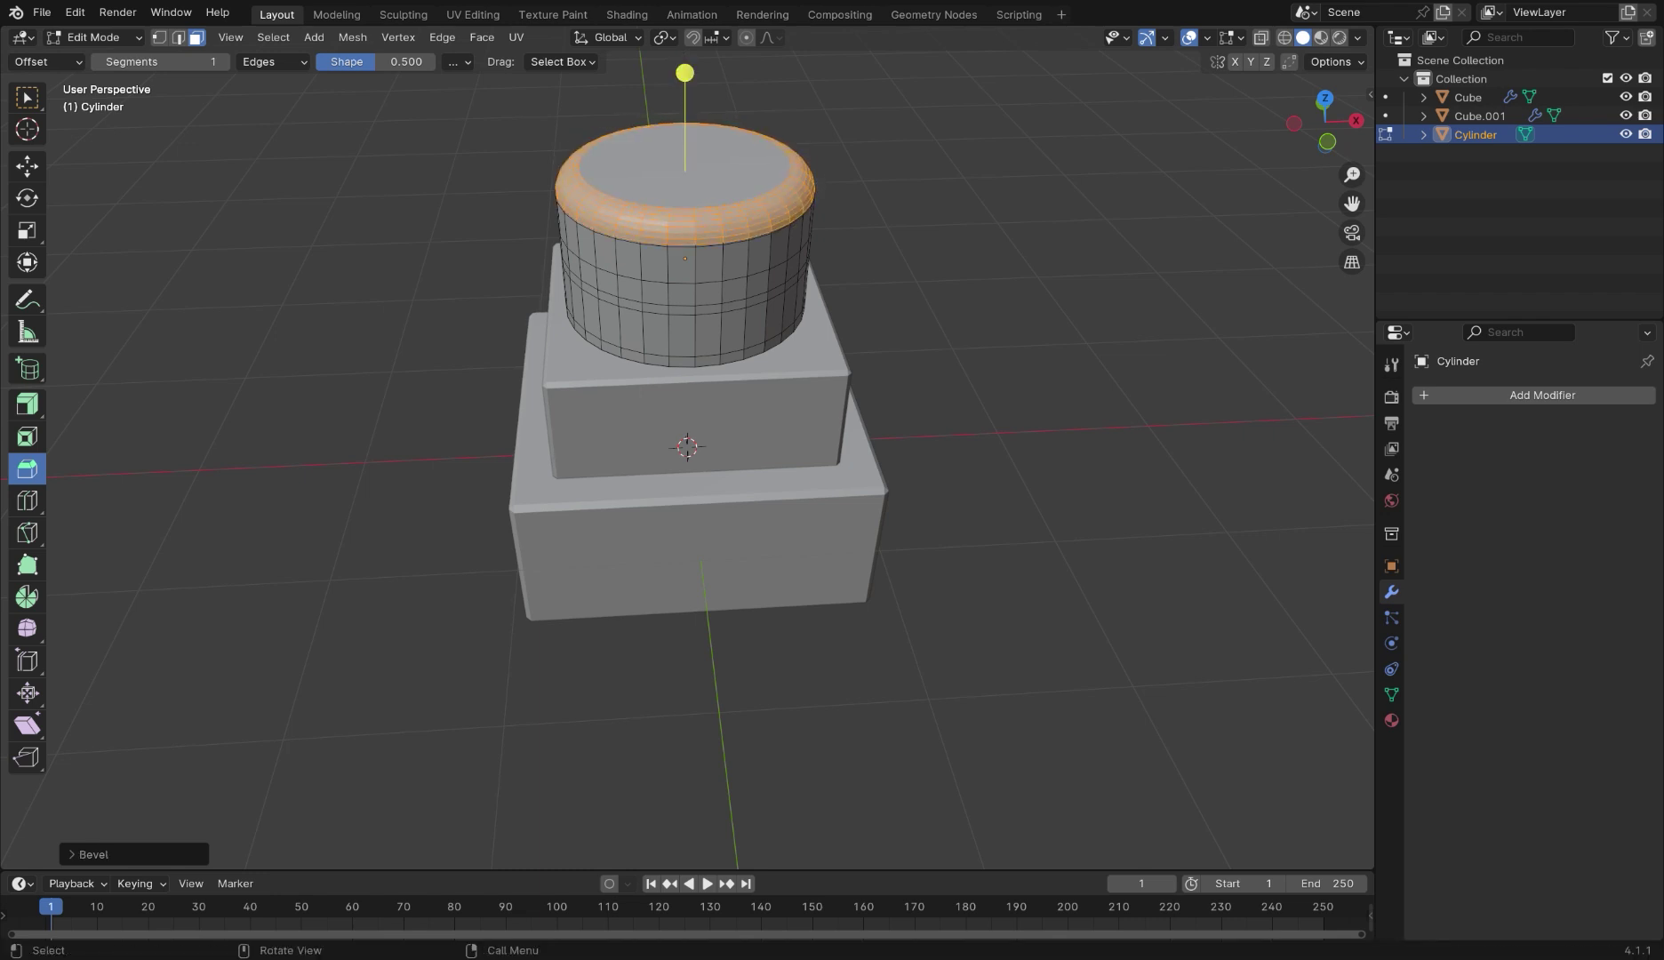
Set the bevel's profile type to Custom and use the Crown Molding preset
{"action": "left_click", "coordinate": [89, 855]}
{"action": "left_click", "coordinate": [278, 850]}
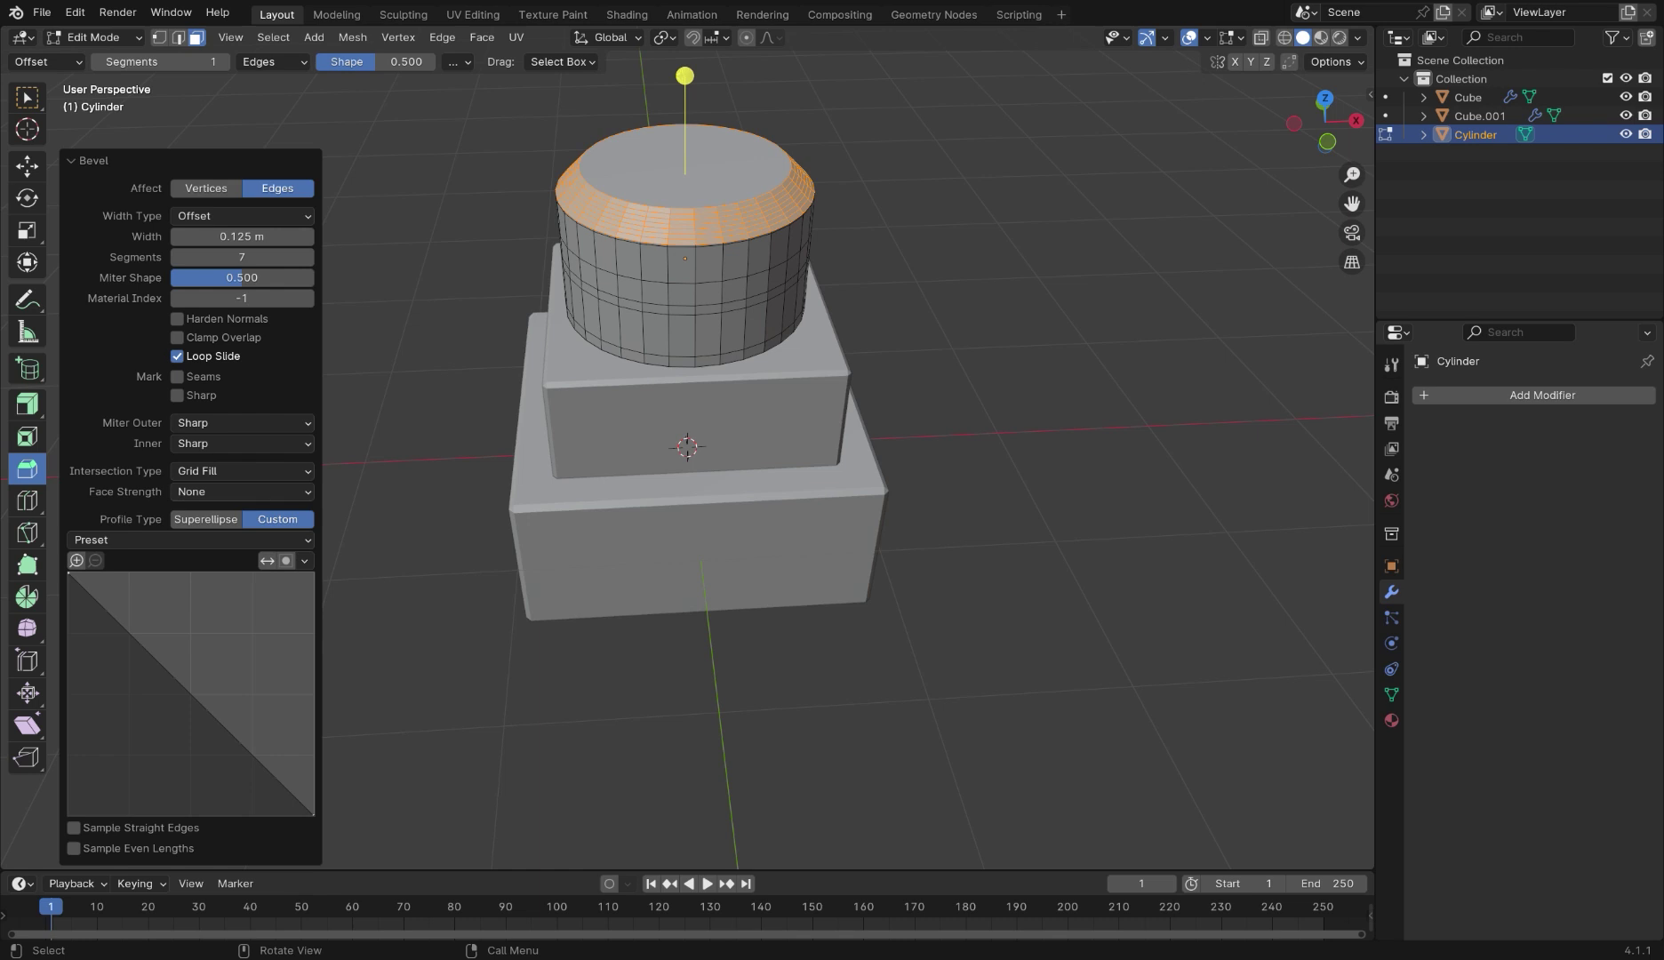
{"action": "left_click", "coordinate": [90, 540]}
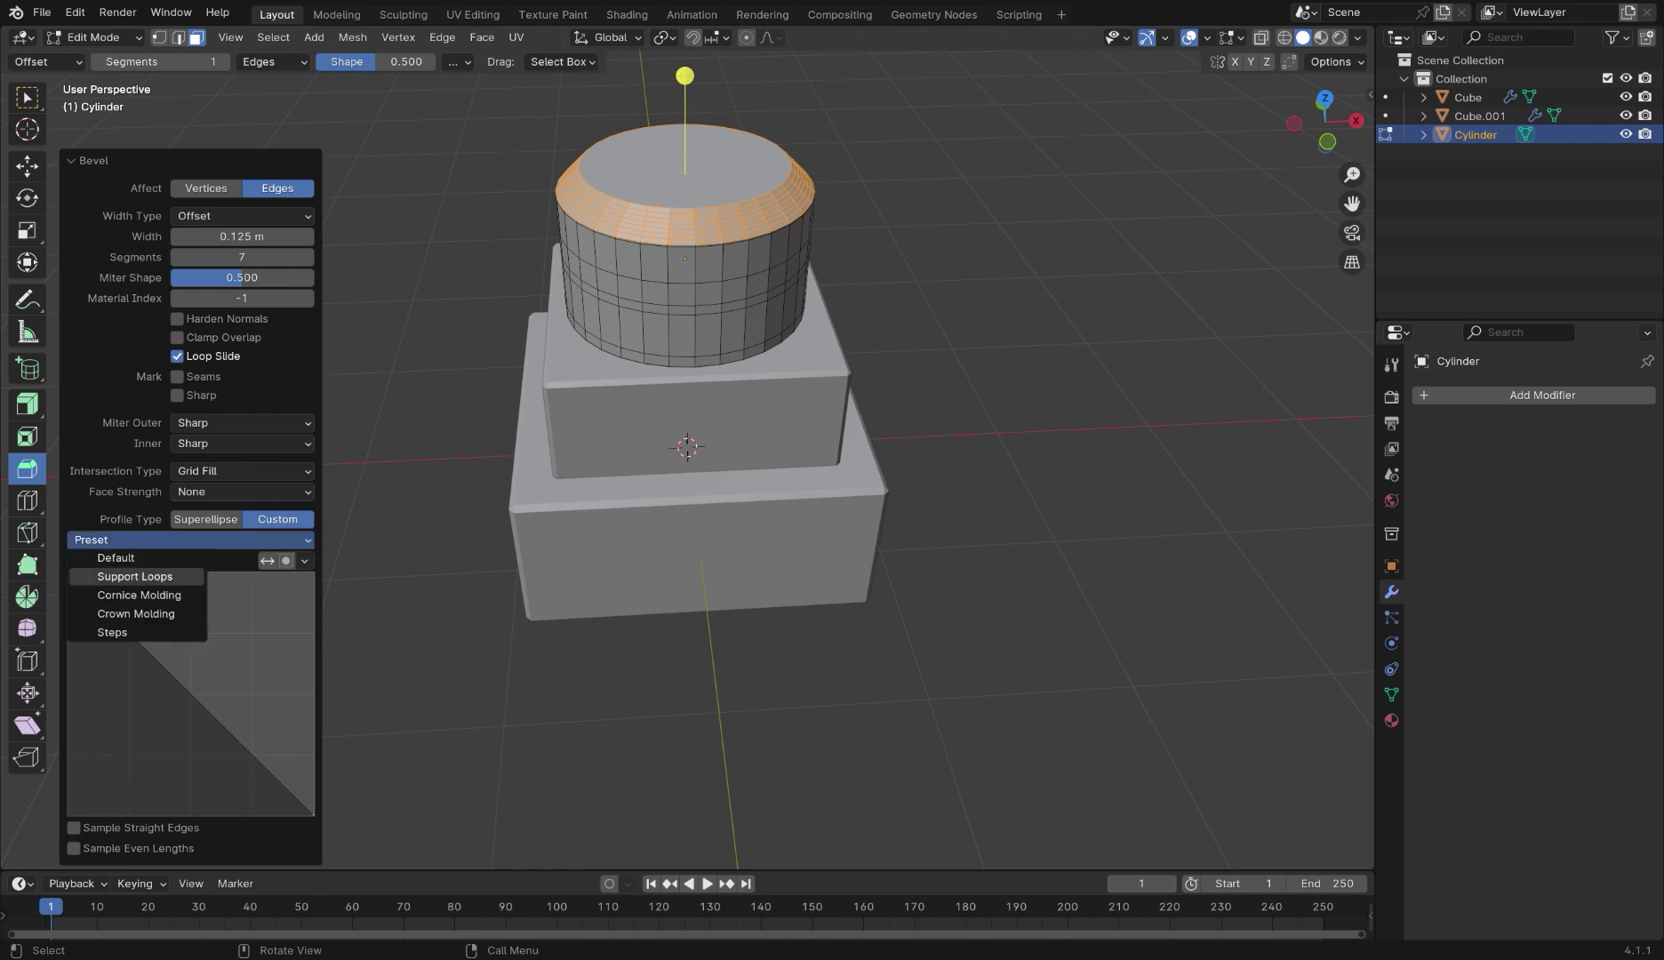
{"action": "left_click", "coordinate": [135, 576]}
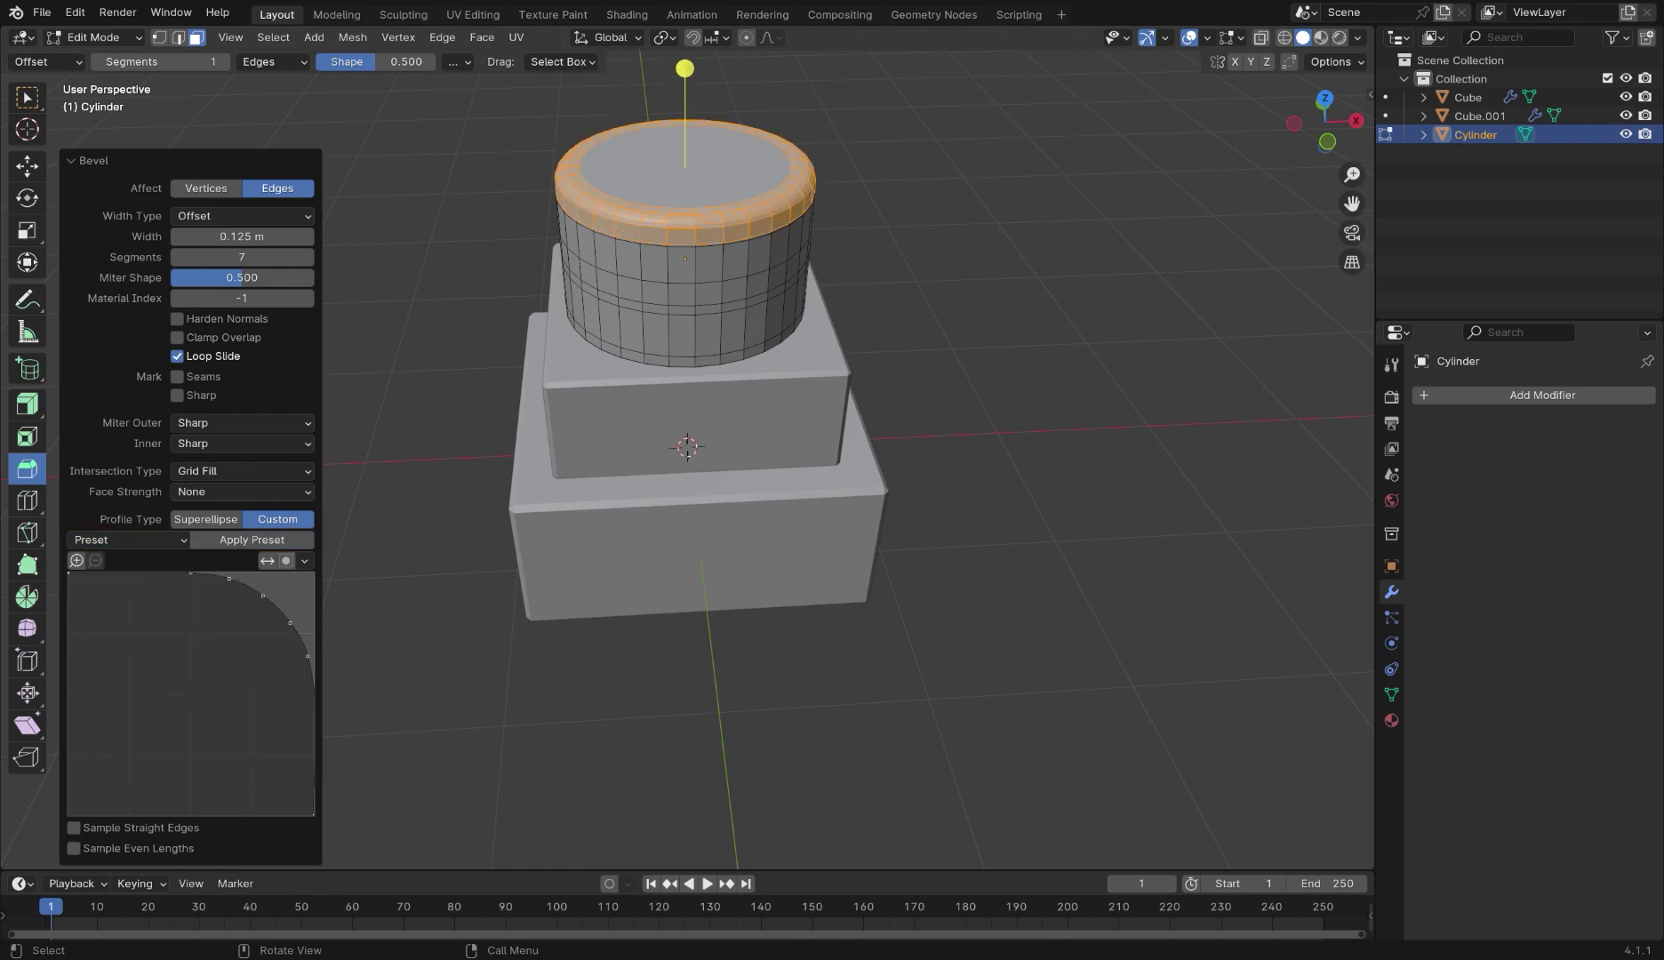
{"action": "left_click", "coordinate": [91, 540]}
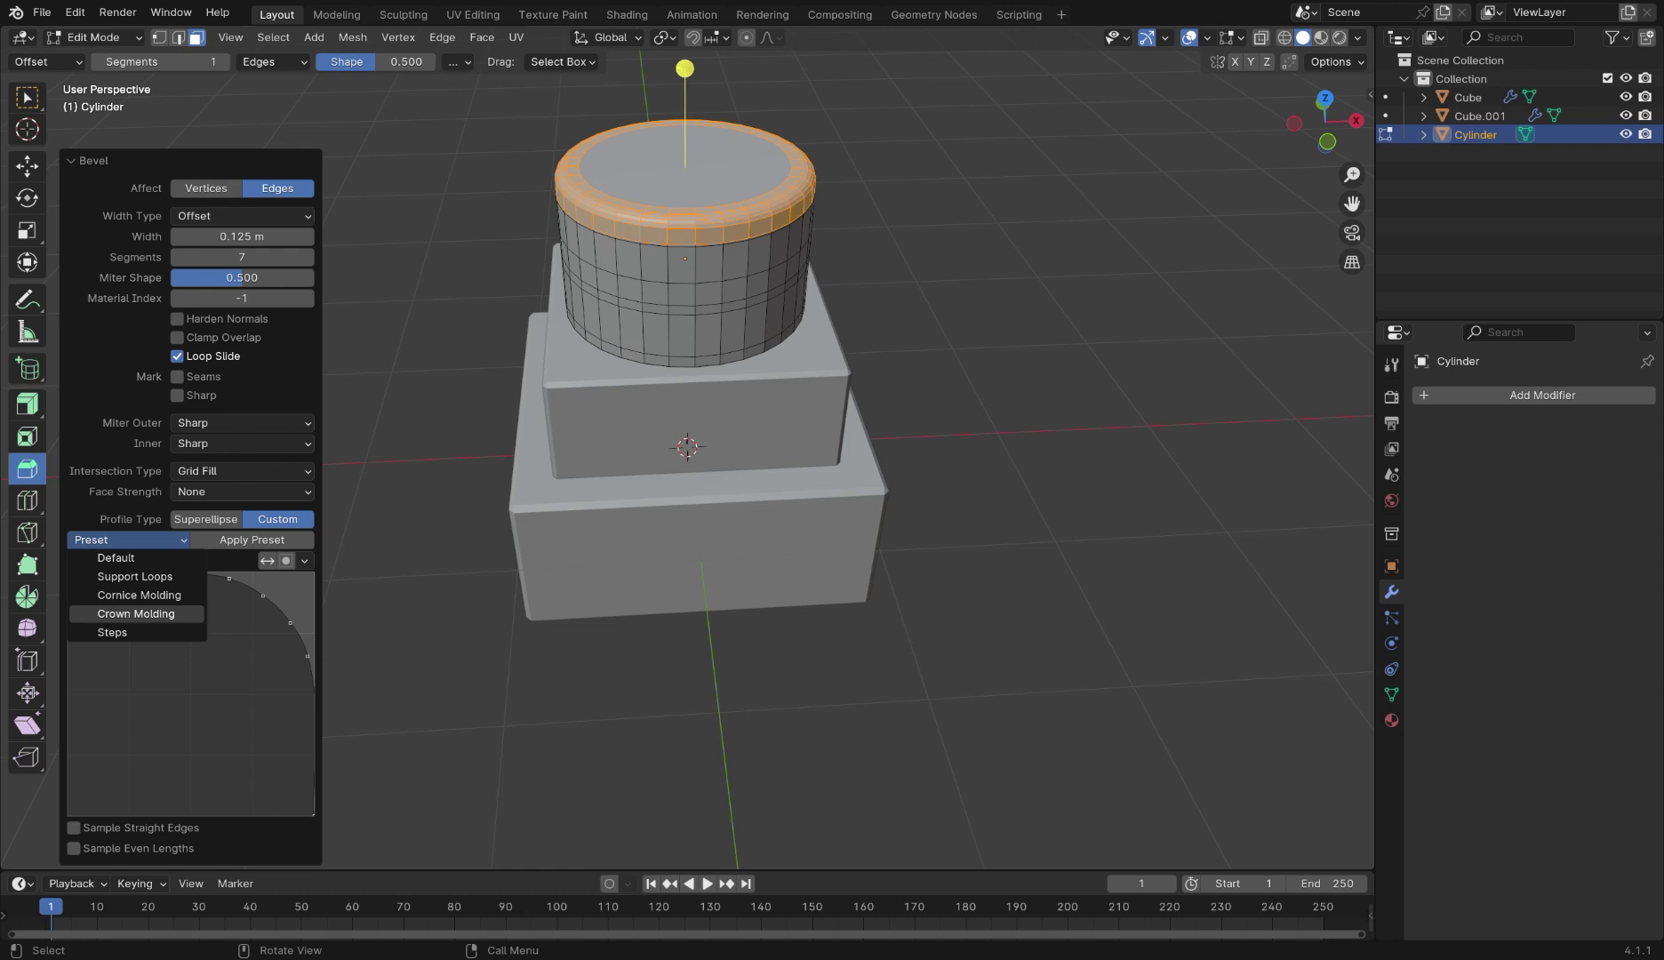
{"action": "left_click", "coordinate": [135, 613]}
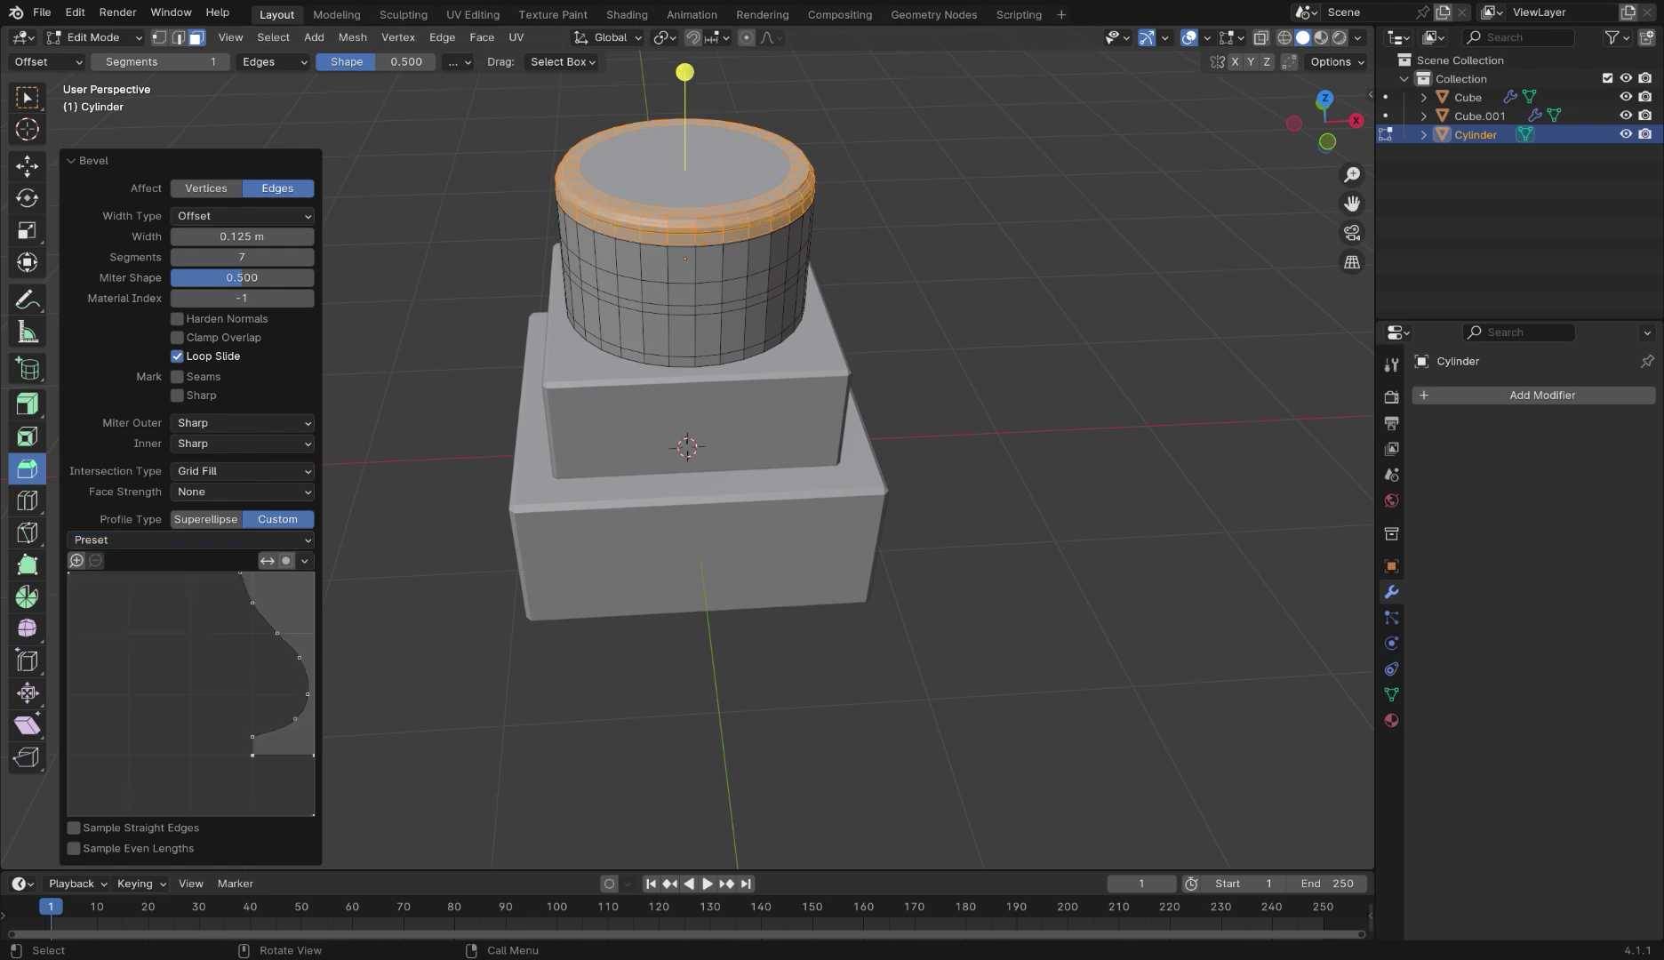
{"action": "key", "text": "alt+a"}
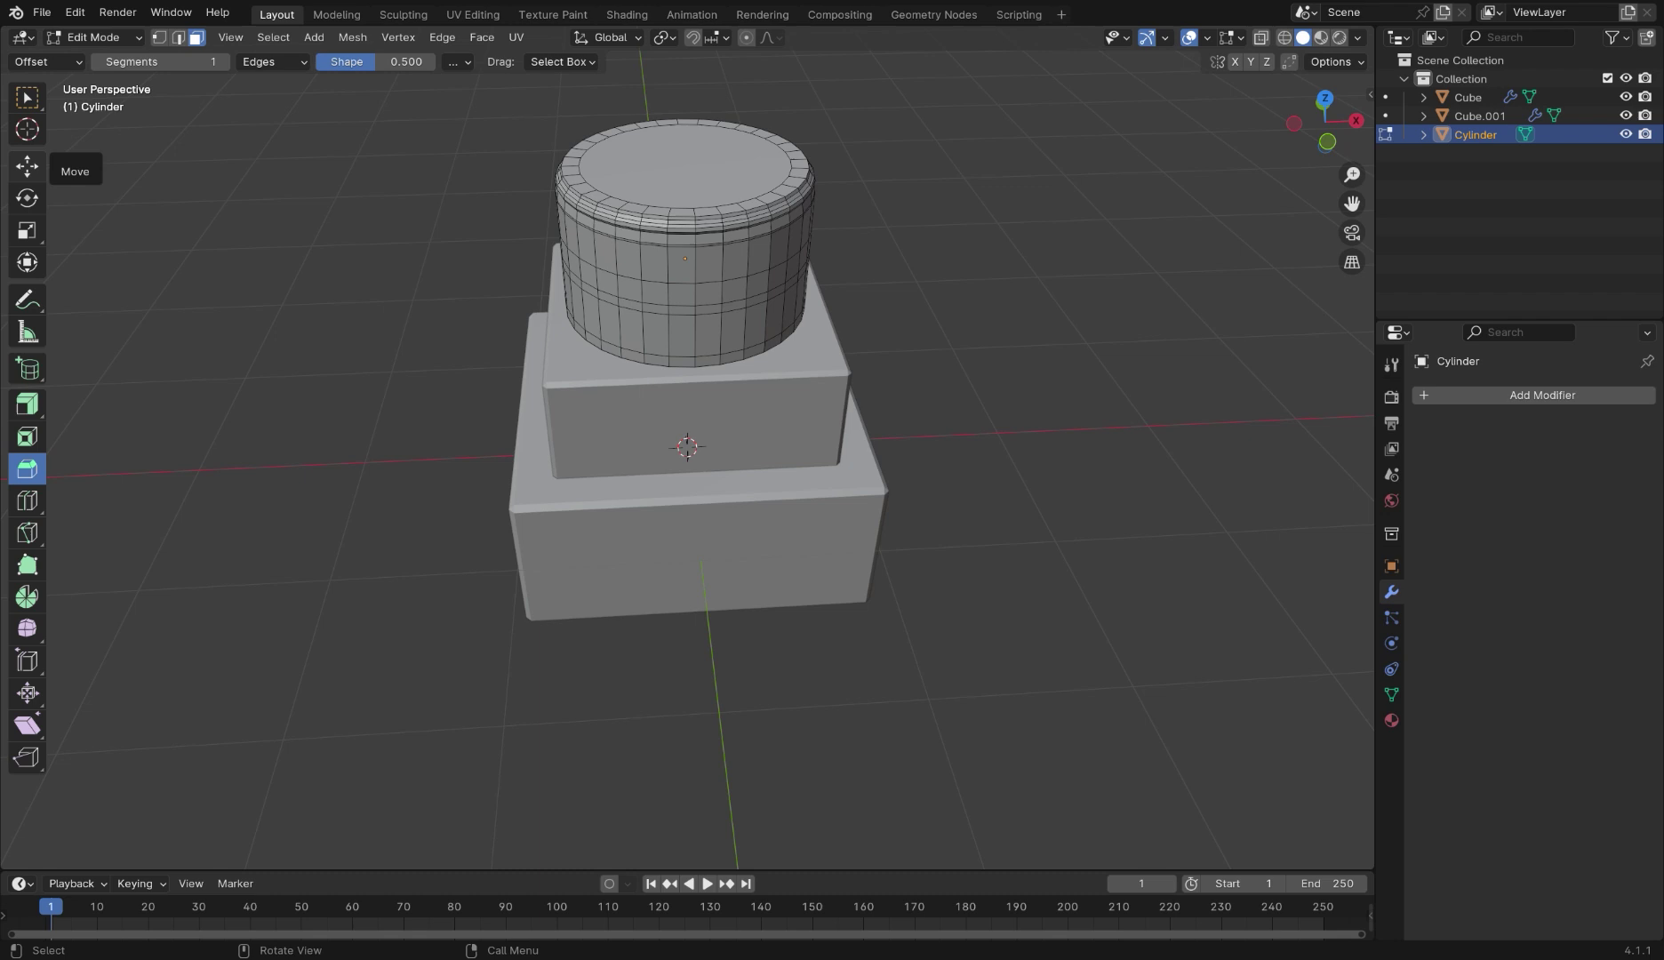
Select the face loop below the cylinder's bevelled rim, scale it outward to about 1.138 and adjust its height along Z
{"action": "left_click", "coordinate": [26, 165]}
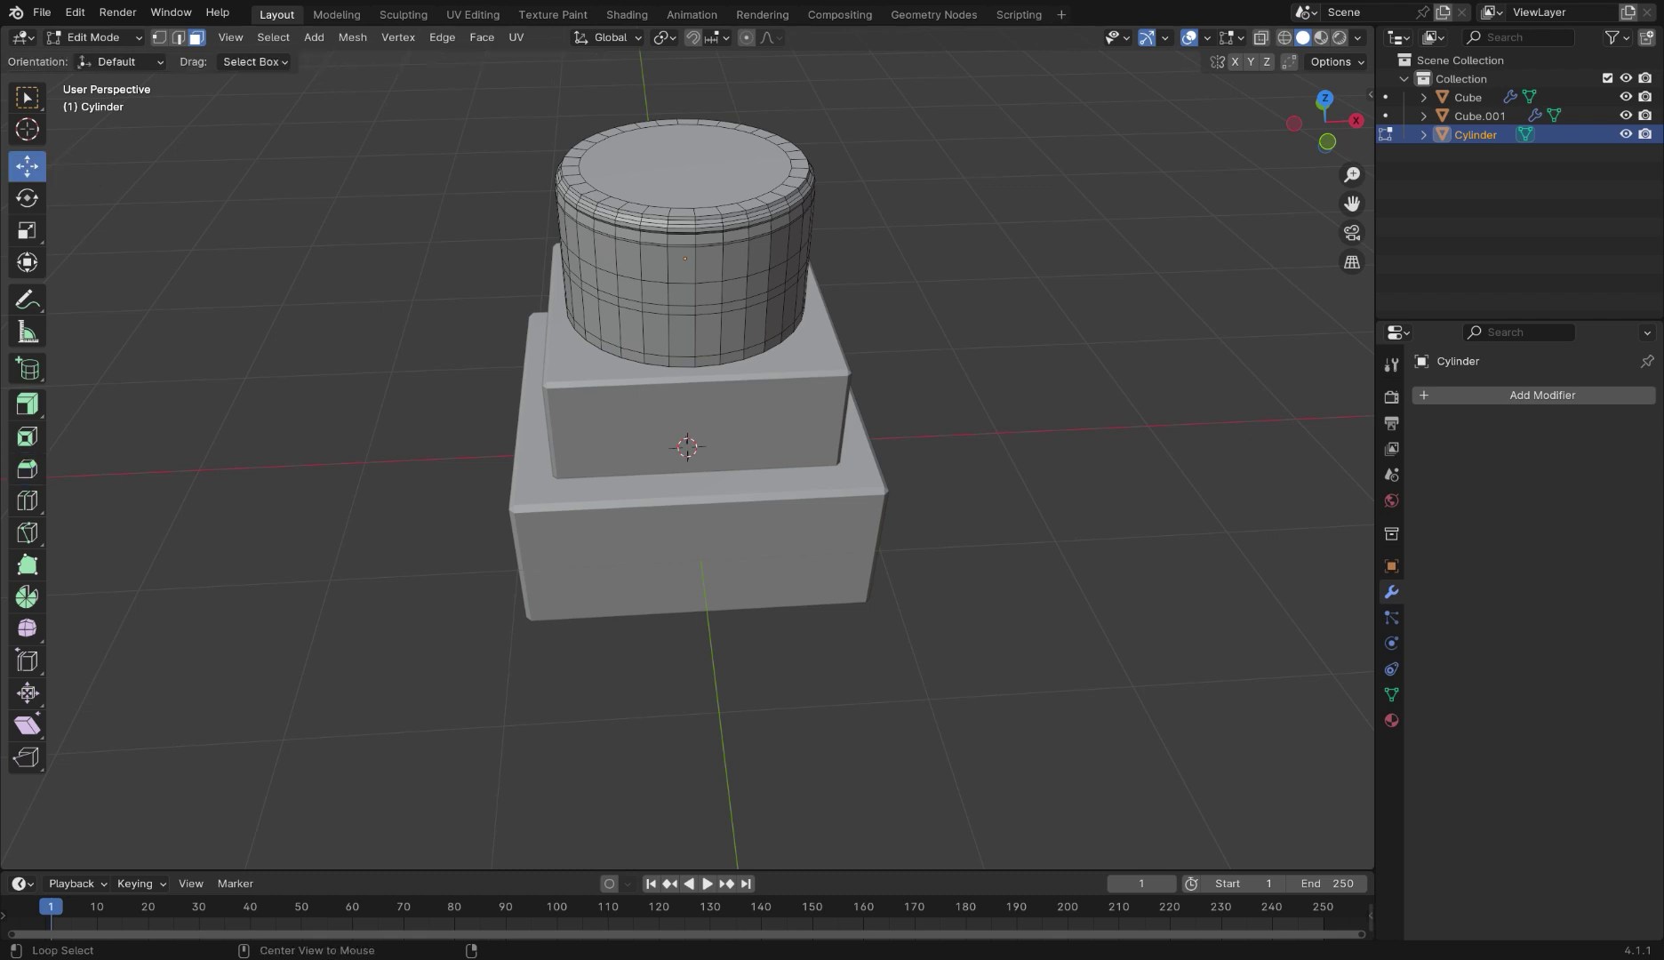
{"action": "left_click", "coordinate": [685, 259], "text": "alt"}
{"action": "key", "text": "s"}
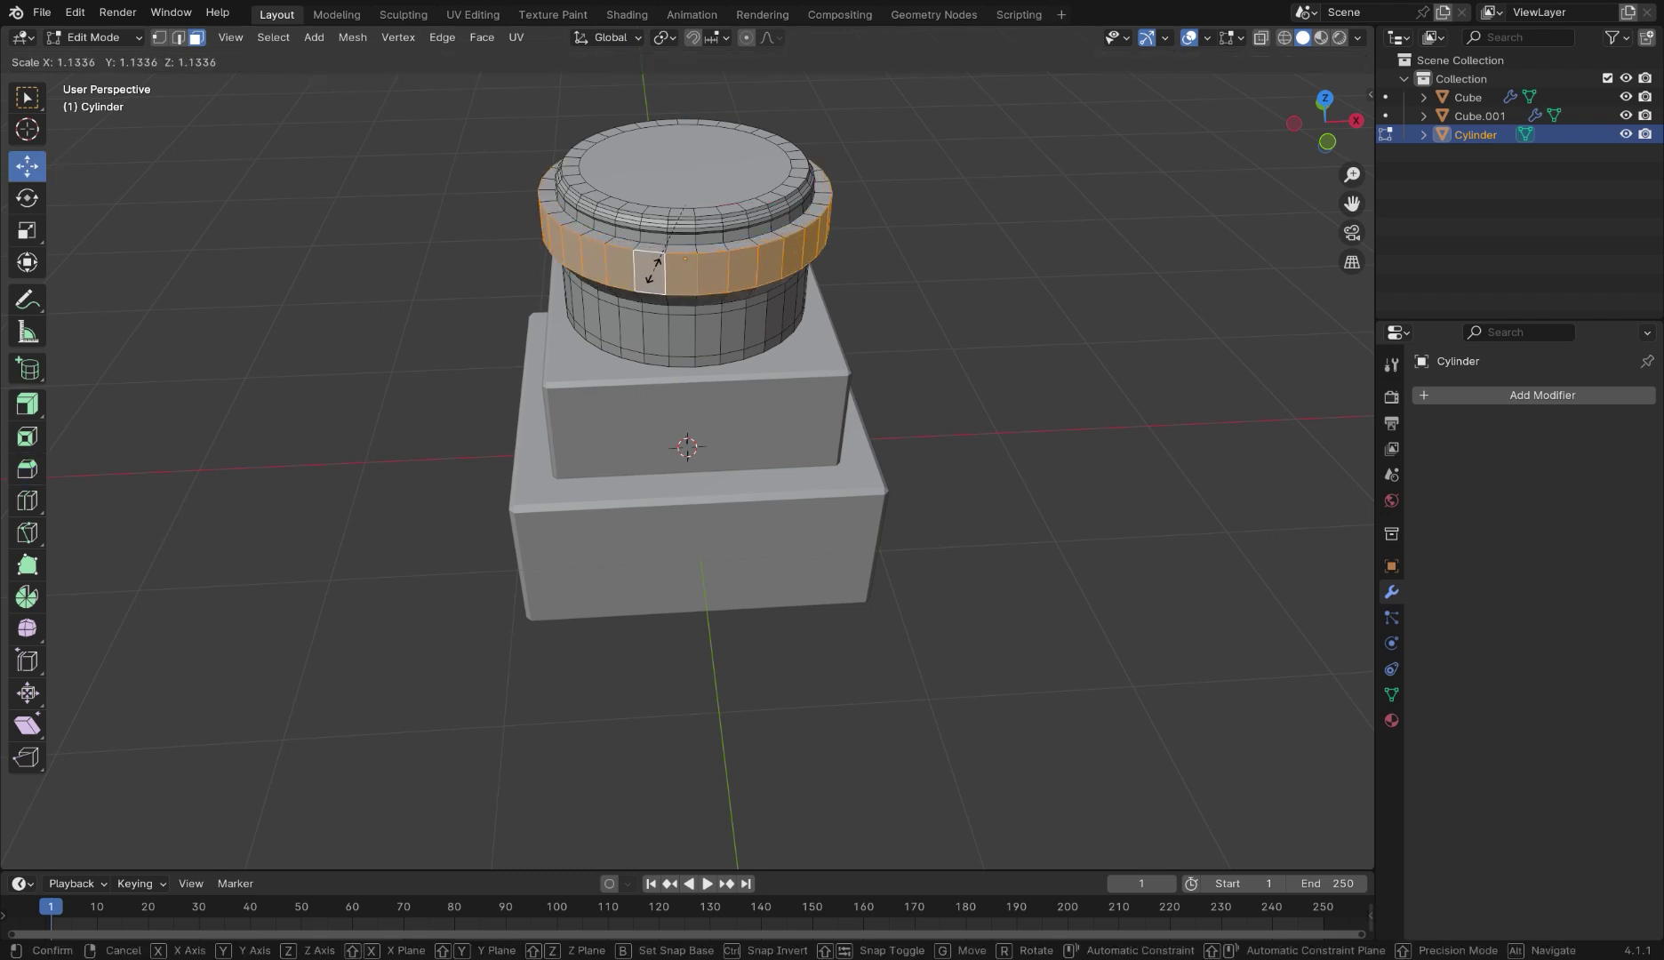
{"action": "left_click", "coordinate": [655, 266]}
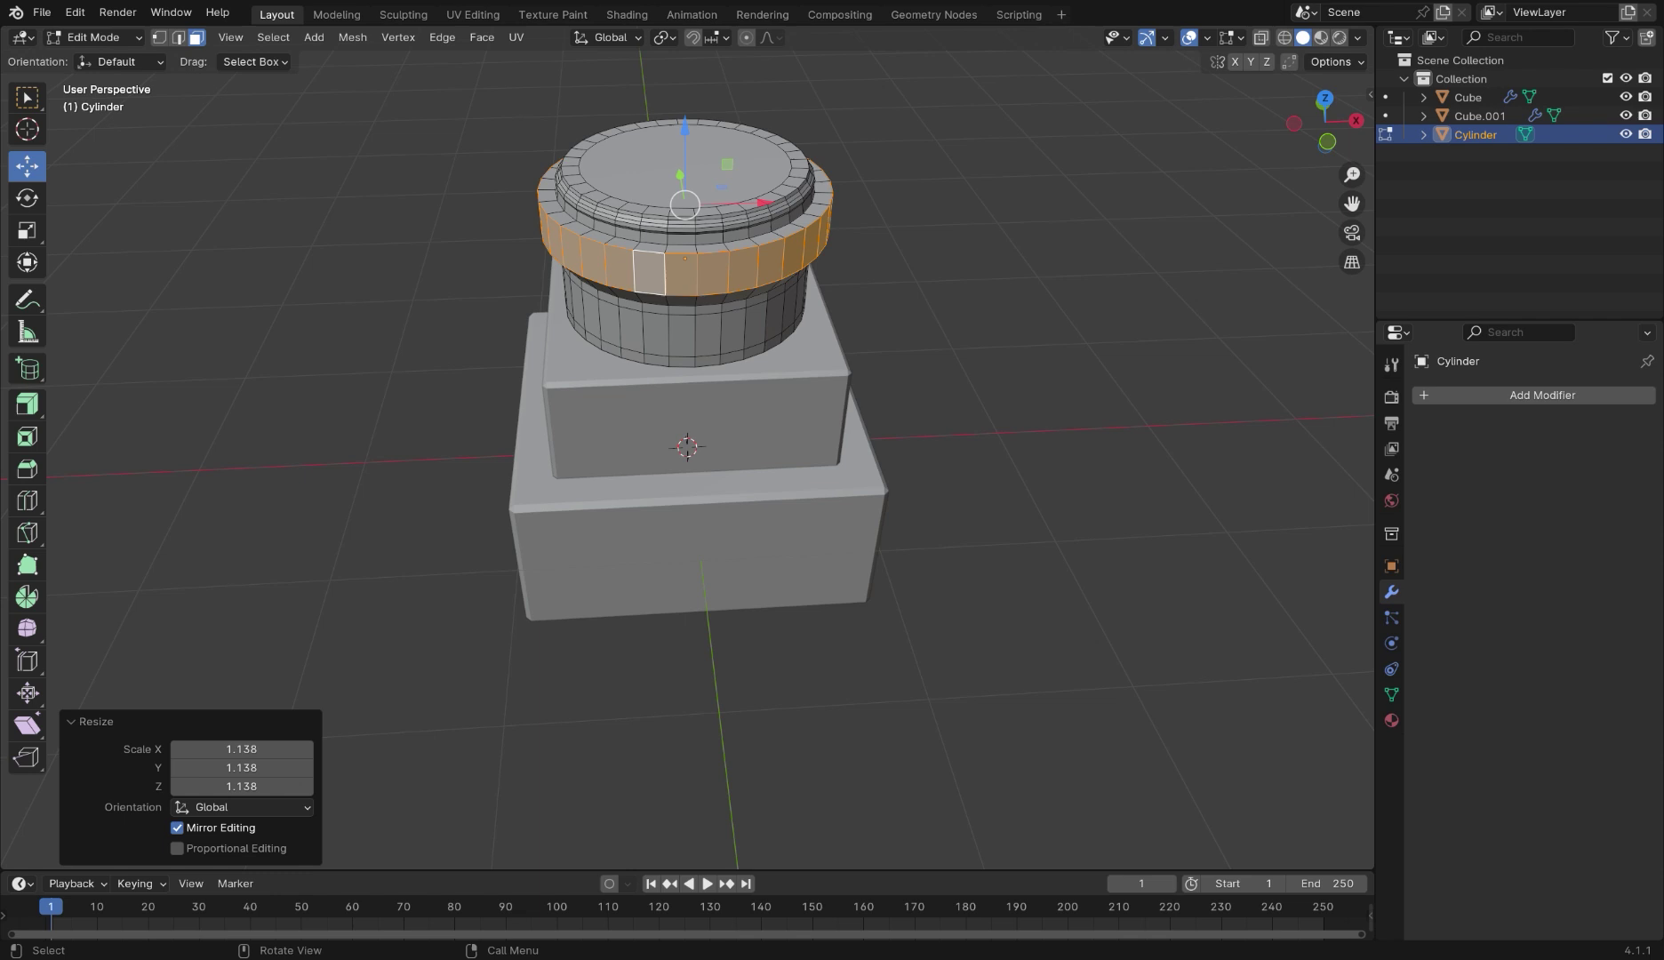
{"action": "key", "text": "g"}
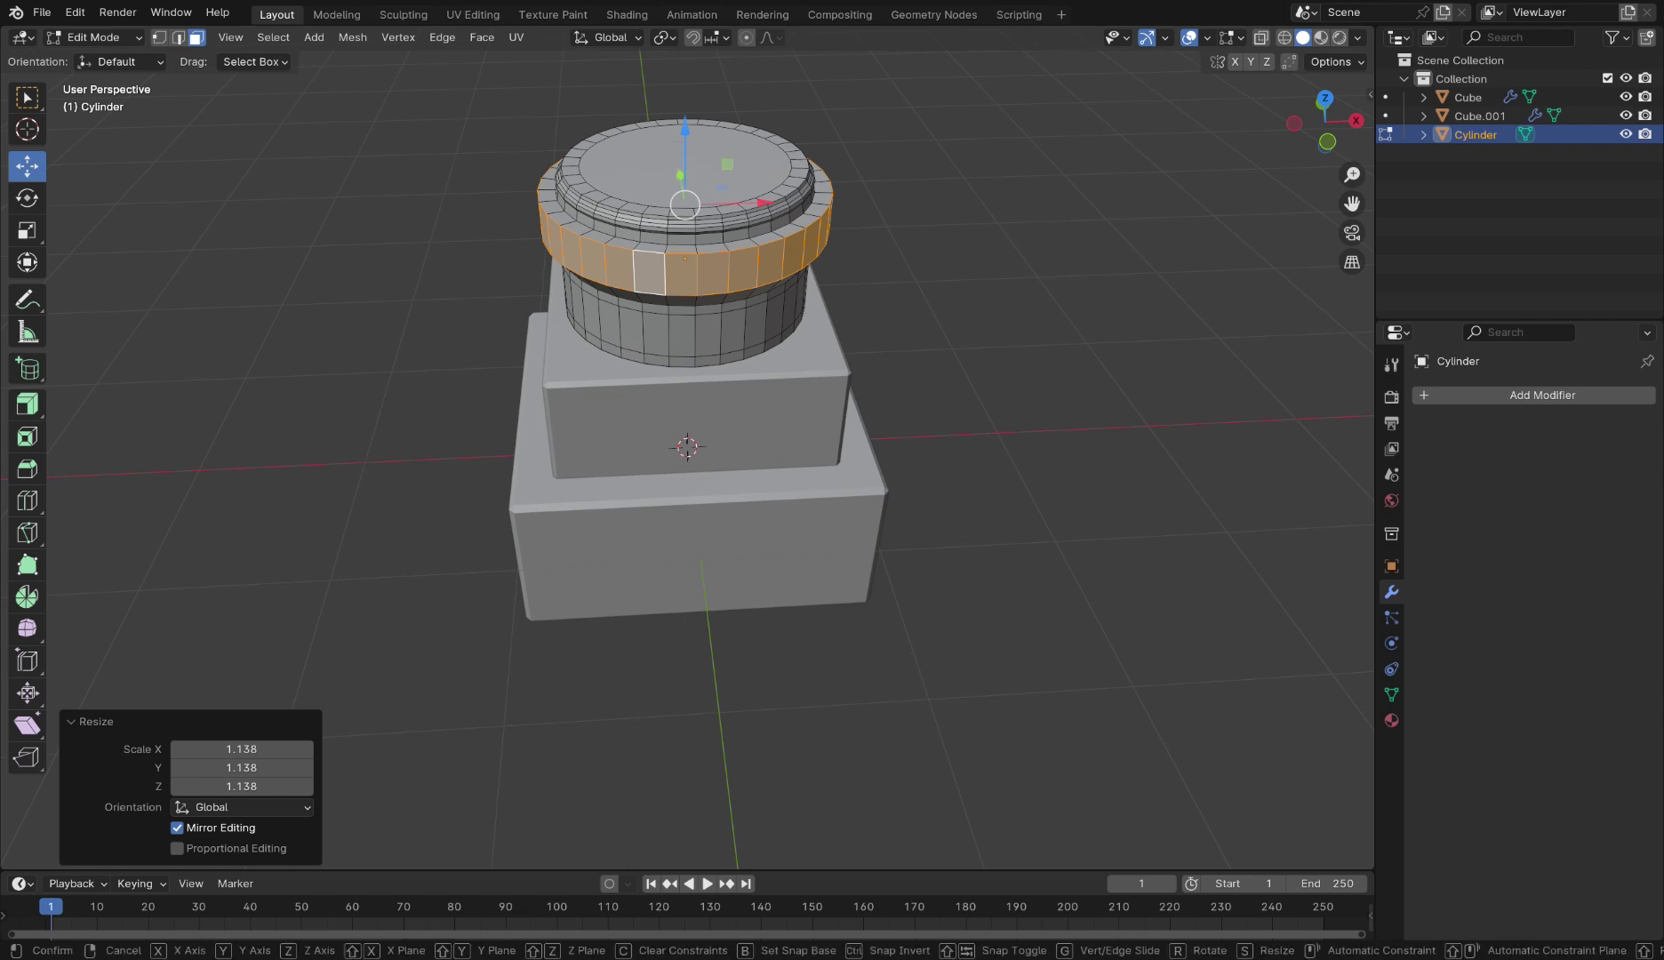
{"action": "key", "text": "z"}
{"action": "left_click", "coordinate": [655, 275]}
Scale the cylinder's lower face loop outward to about 1.160 and move it down about 0.023 m along Z
{"action": "mouse_move", "coordinate": [655, 276]}
{"action": "middle_mouse_down"}
{"action": "mouse_move", "coordinate": [635, 237]}
{"action": "mouse_move", "coordinate": [645, 258]}
{"action": "middle_mouse_up"}
{"action": "left_click", "coordinate": [645, 258]}
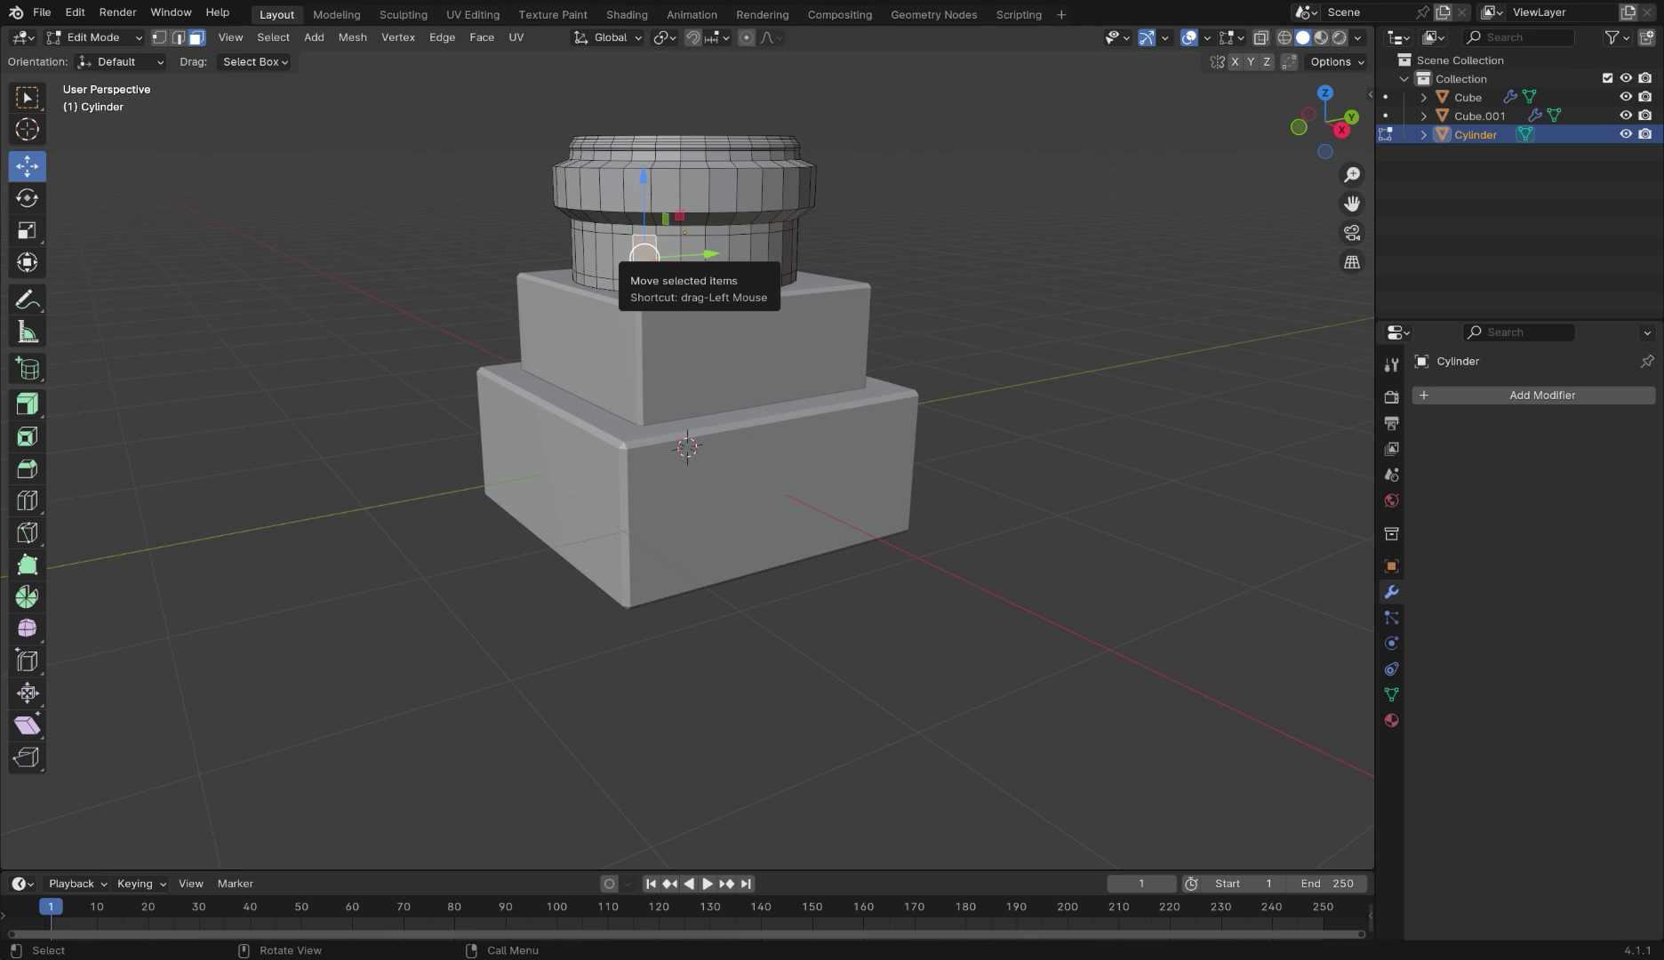
{"action": "left_click", "coordinate": [644, 258], "text": "alt"}
{"action": "key", "text": "s"}
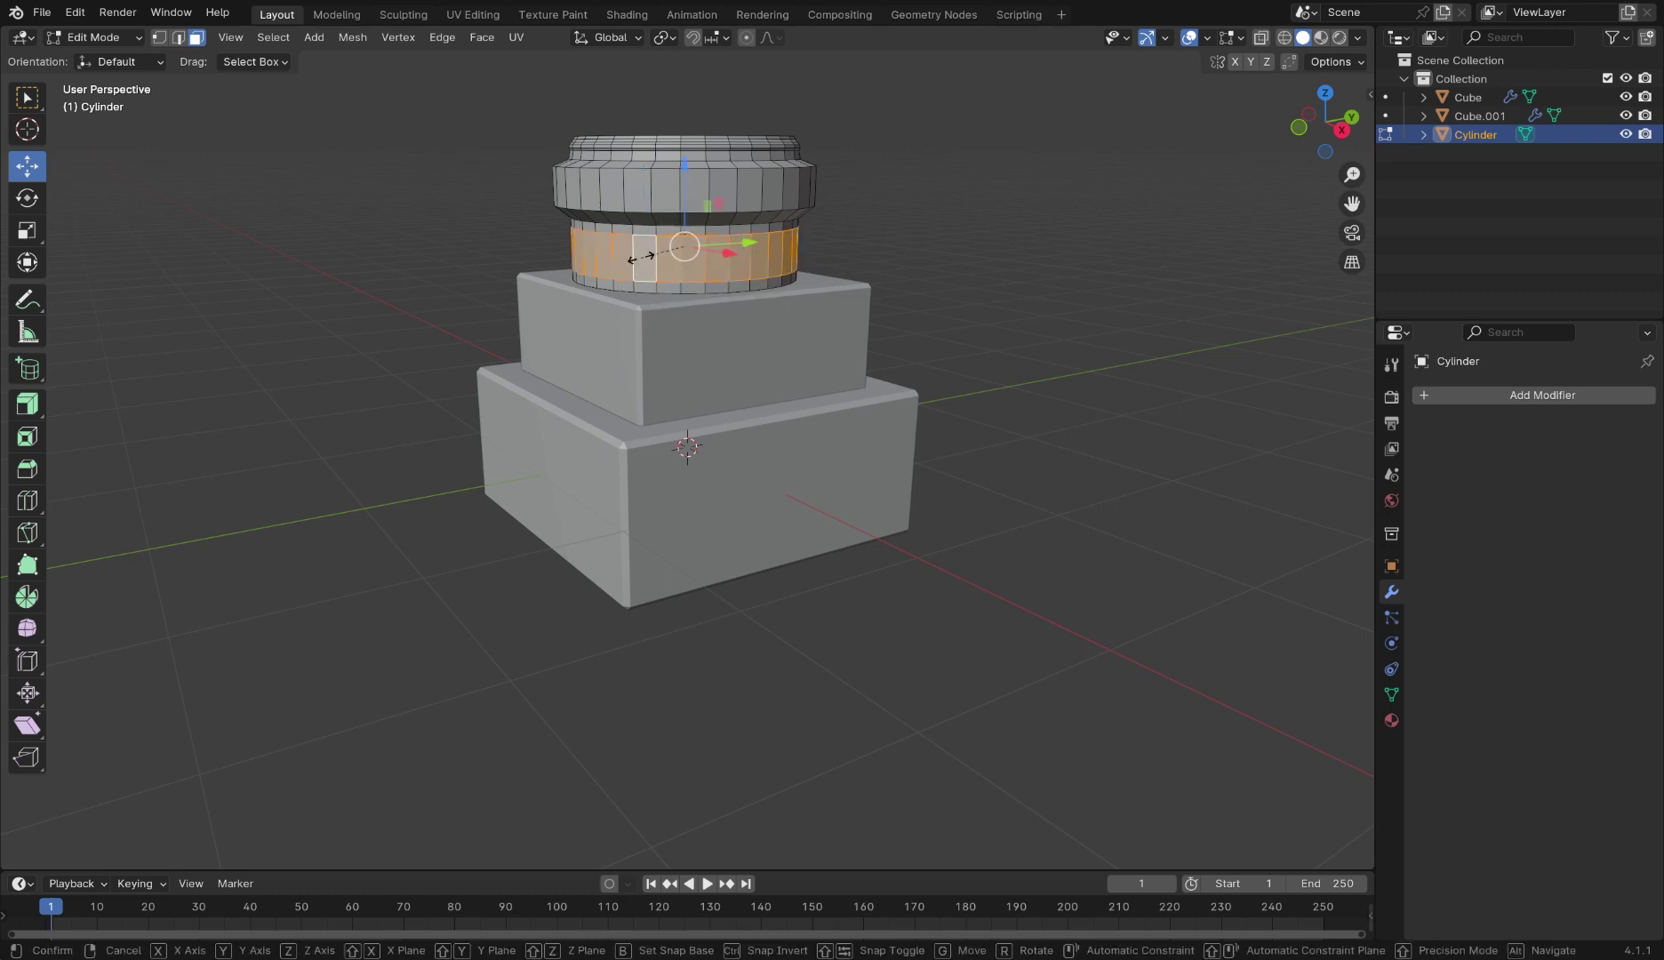
{"action": "left_click", "coordinate": [635, 265]}
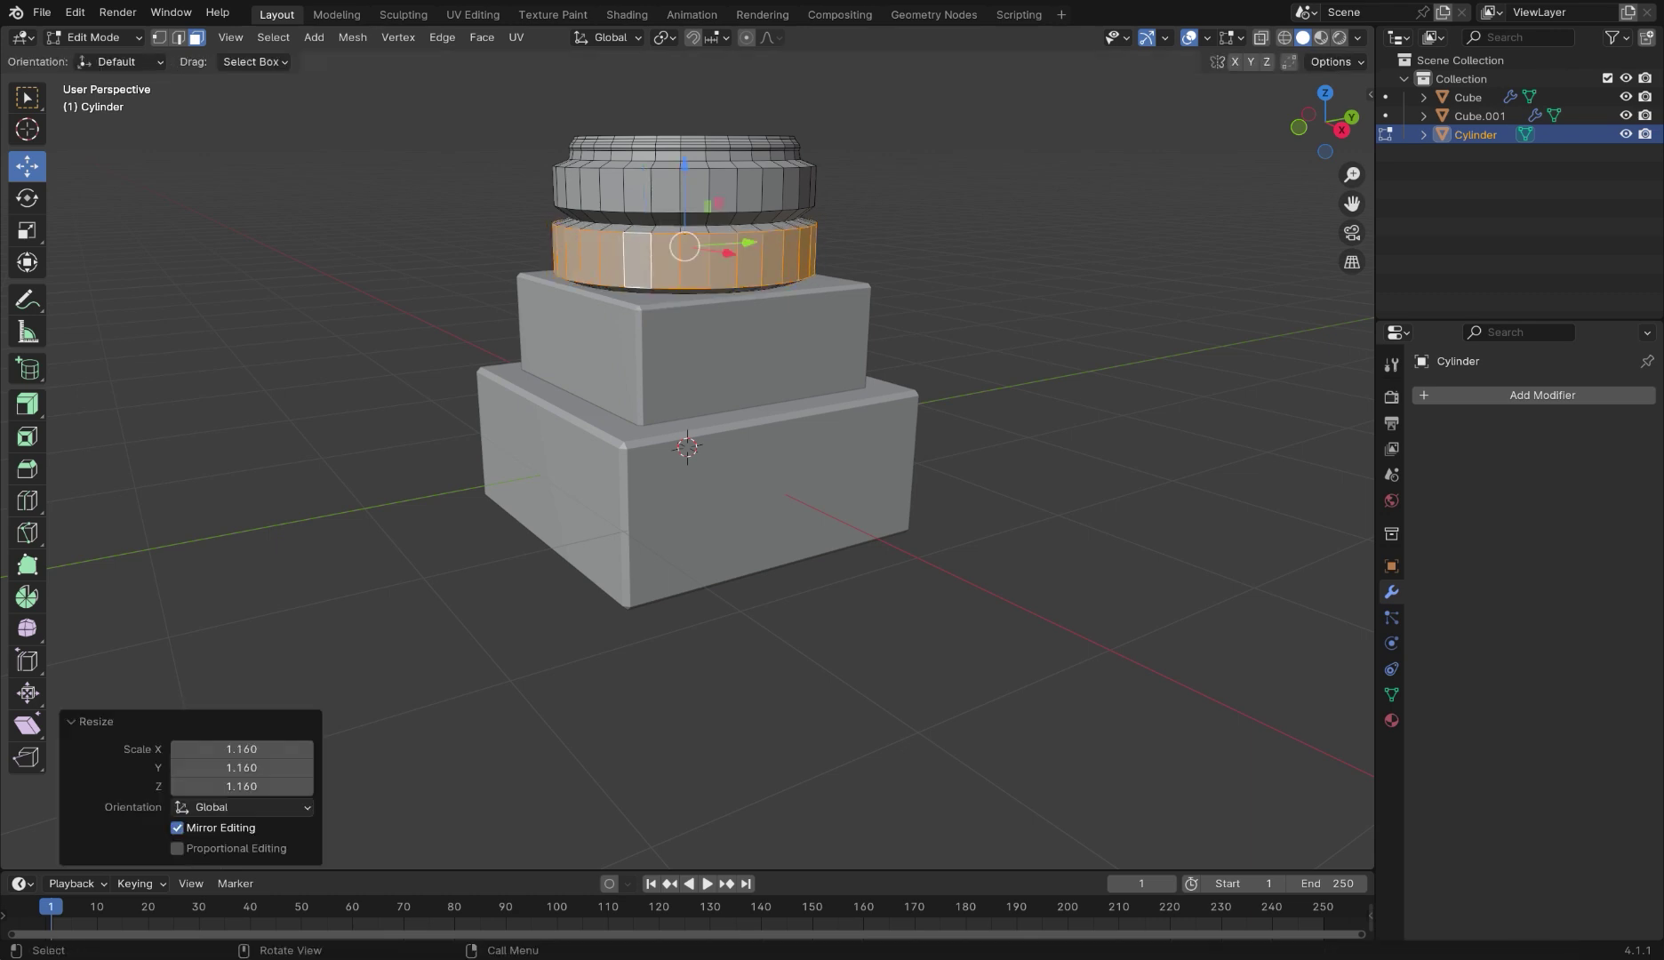
{"action": "key", "text": "g"}
{"action": "key", "text": "z"}
{"action": "left_click", "coordinate": [635, 270]}
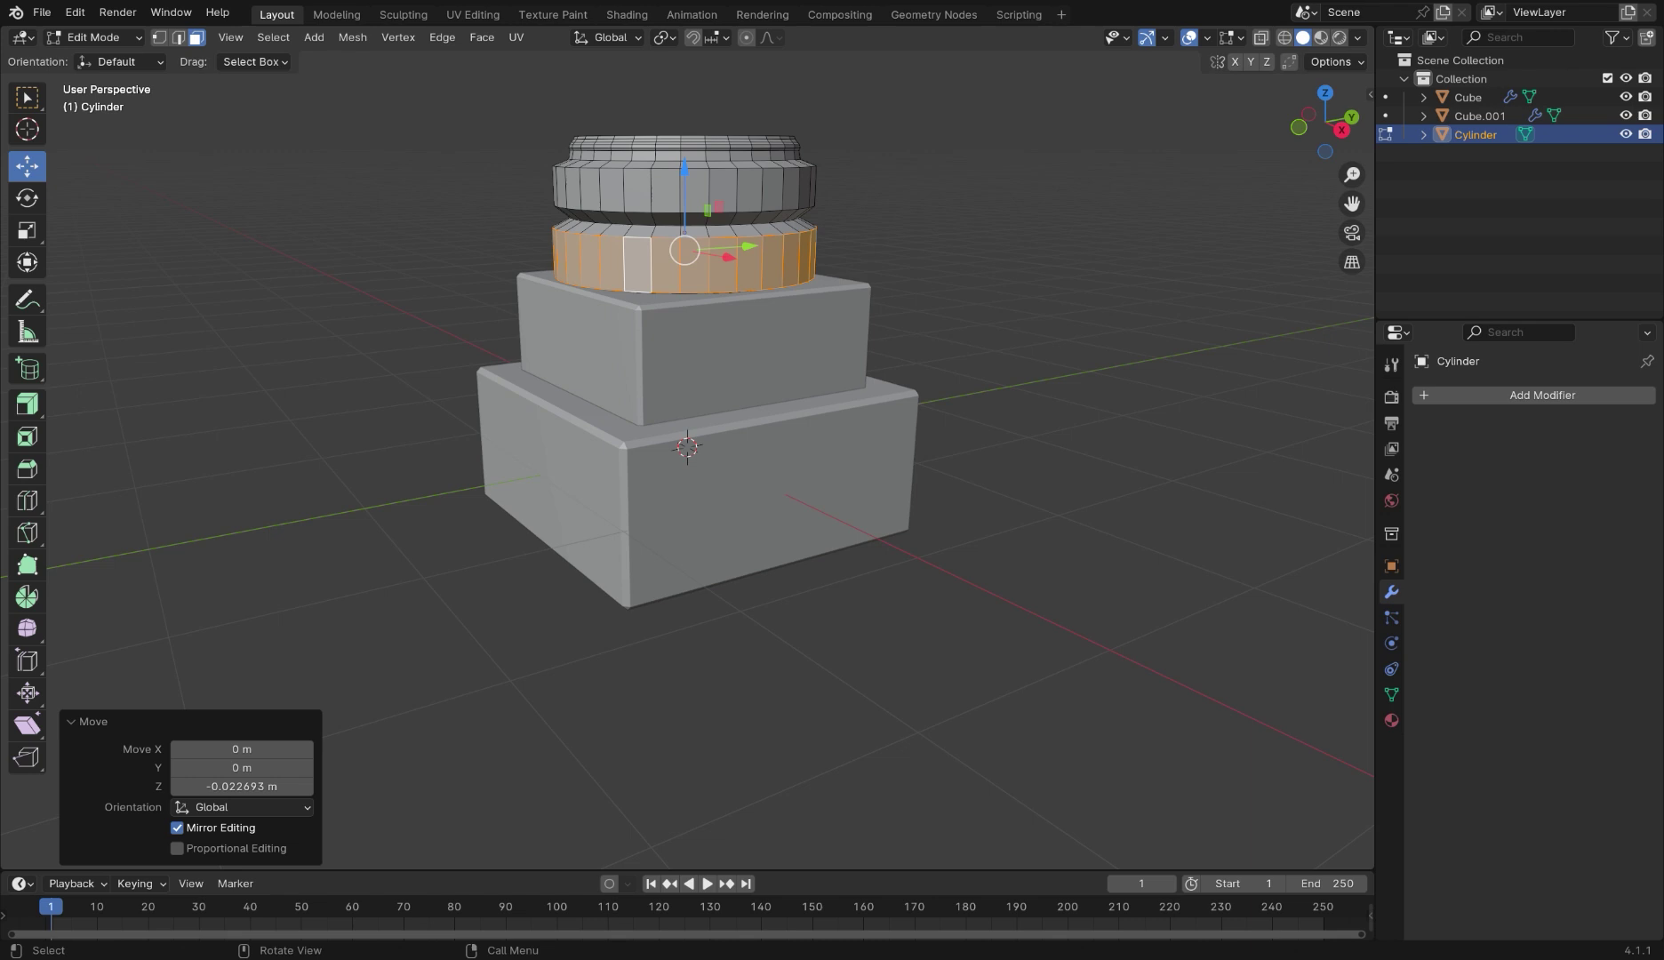
Raise the cylinder's top face by about 0.064 m along Z
{"action": "middle_click_drag", "start_coordinate": [634, 271], "coordinate": [461, 296]}
{"action": "left_click", "coordinate": [520, 236]}
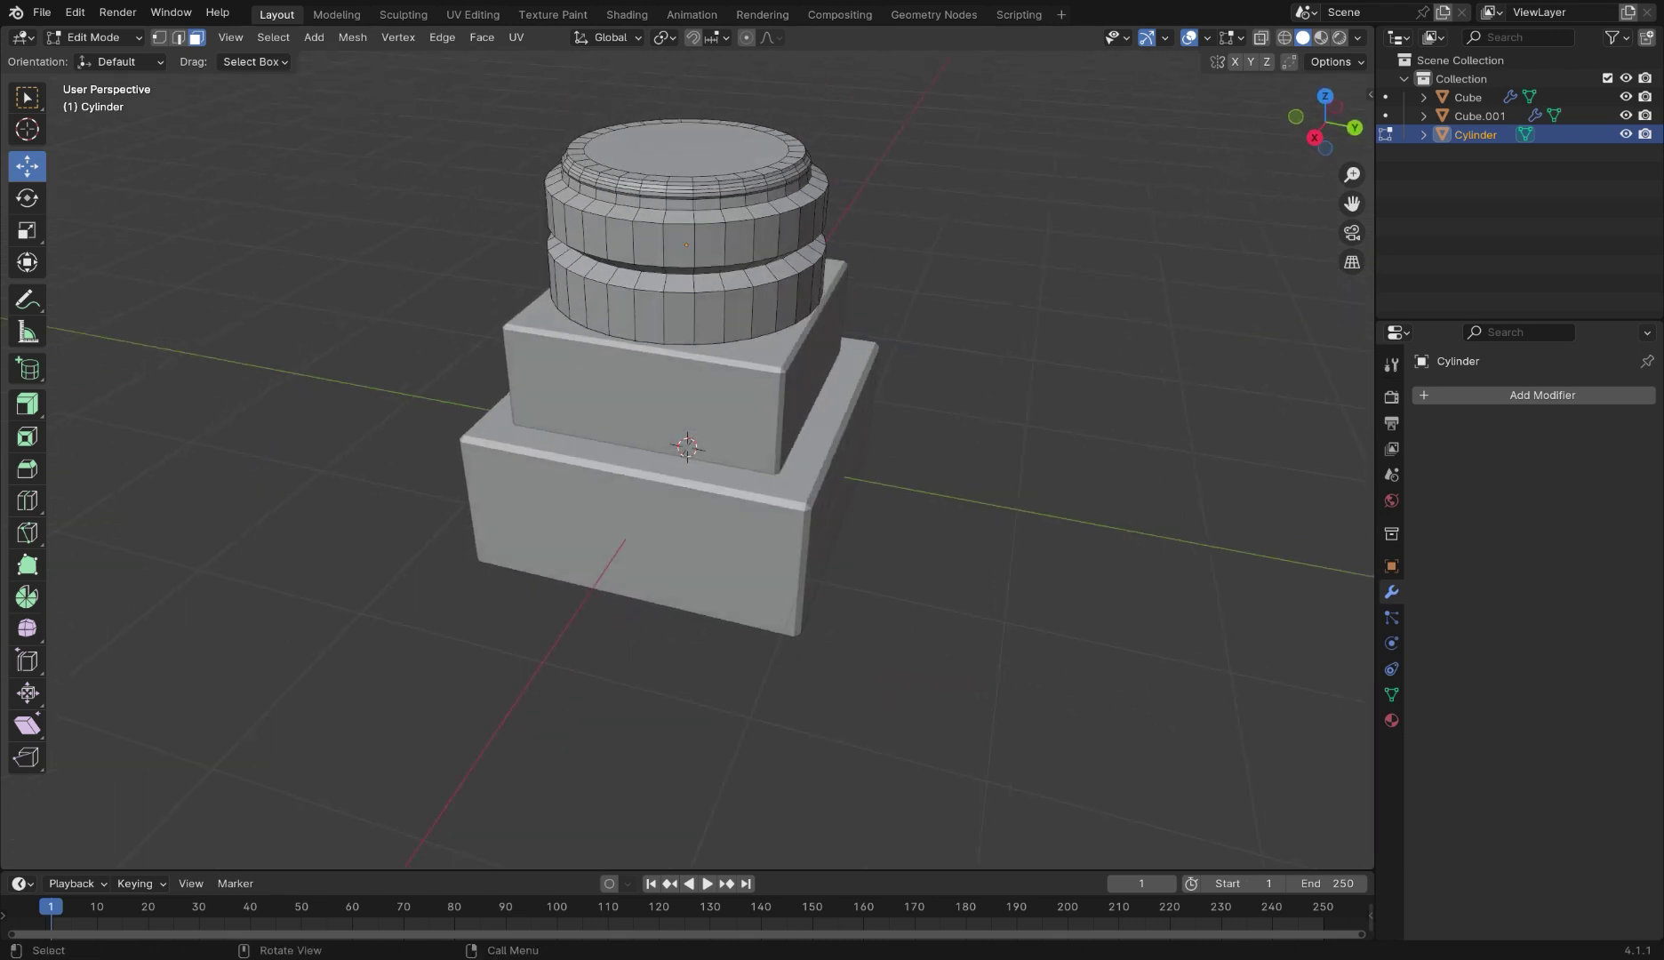
{"action": "left_click", "coordinate": [662, 149]}
{"action": "key", "text": "g"}
{"action": "key", "text": "z"}
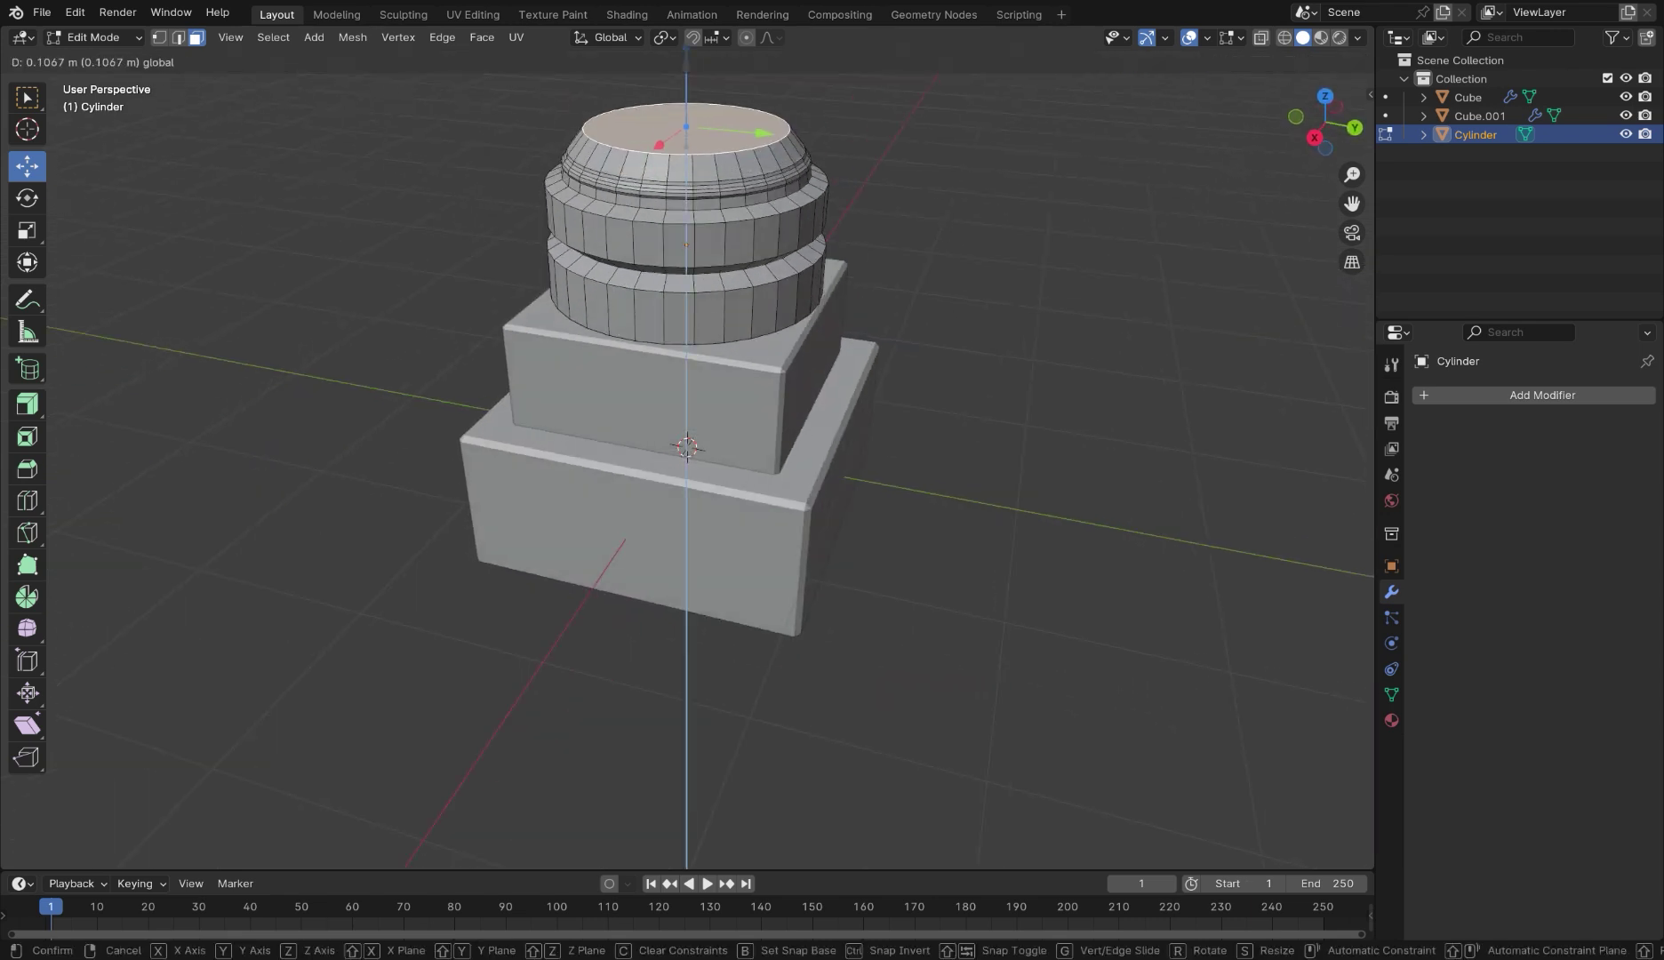
{"action": "key", "text": "Return"}
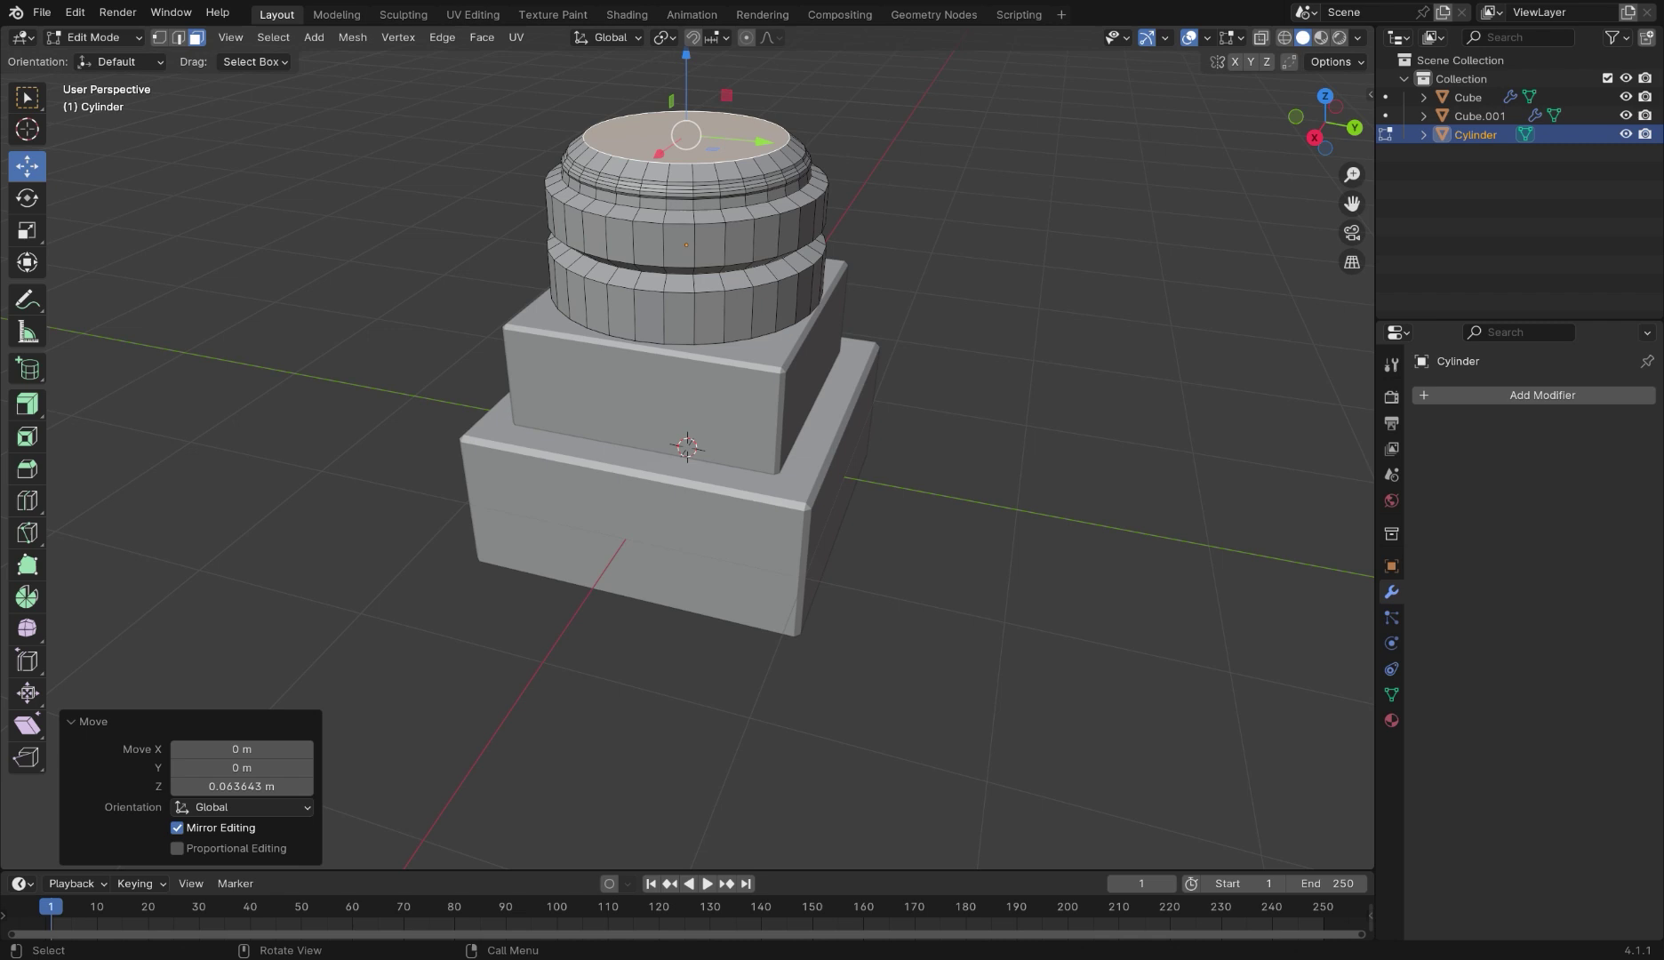
Try raising the cylinder's top face about 1.47 m along Z and lower it back toward the moulding
{"action": "key", "text": "g"}
{"action": "key", "text": "z"}
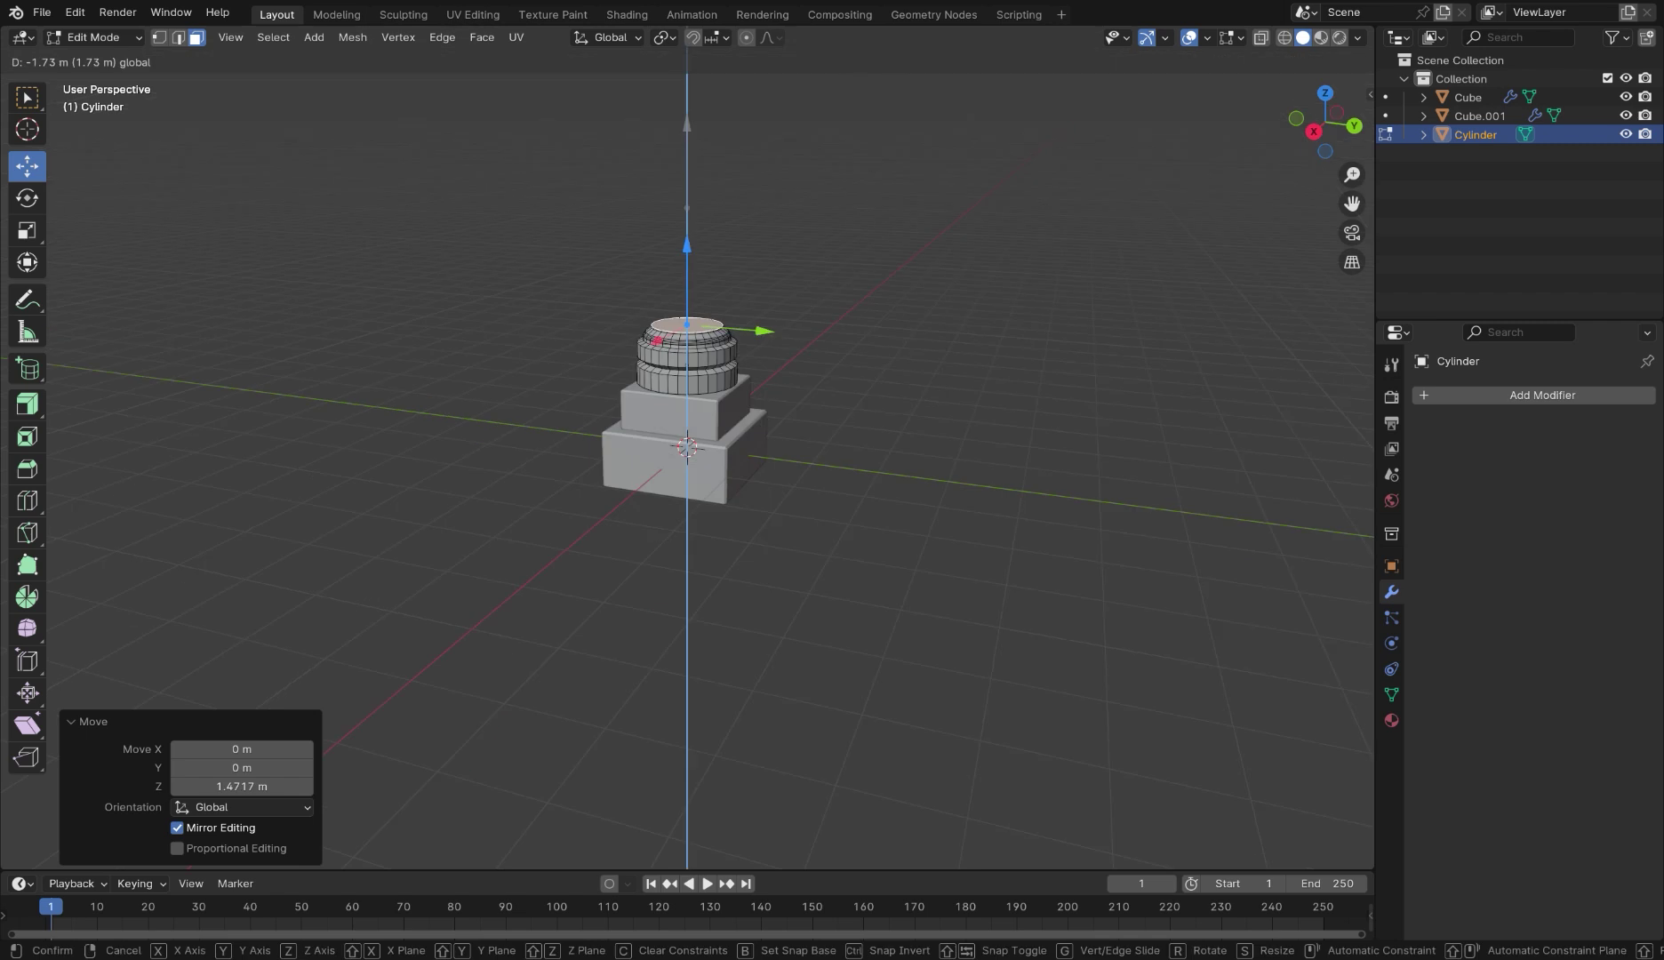
{"action": "key", "text": "Return"}
Duplicate the moulded cylinder in Object Mode and move the copy about 1.61 m along Y
{"action": "key", "text": "Tab"}
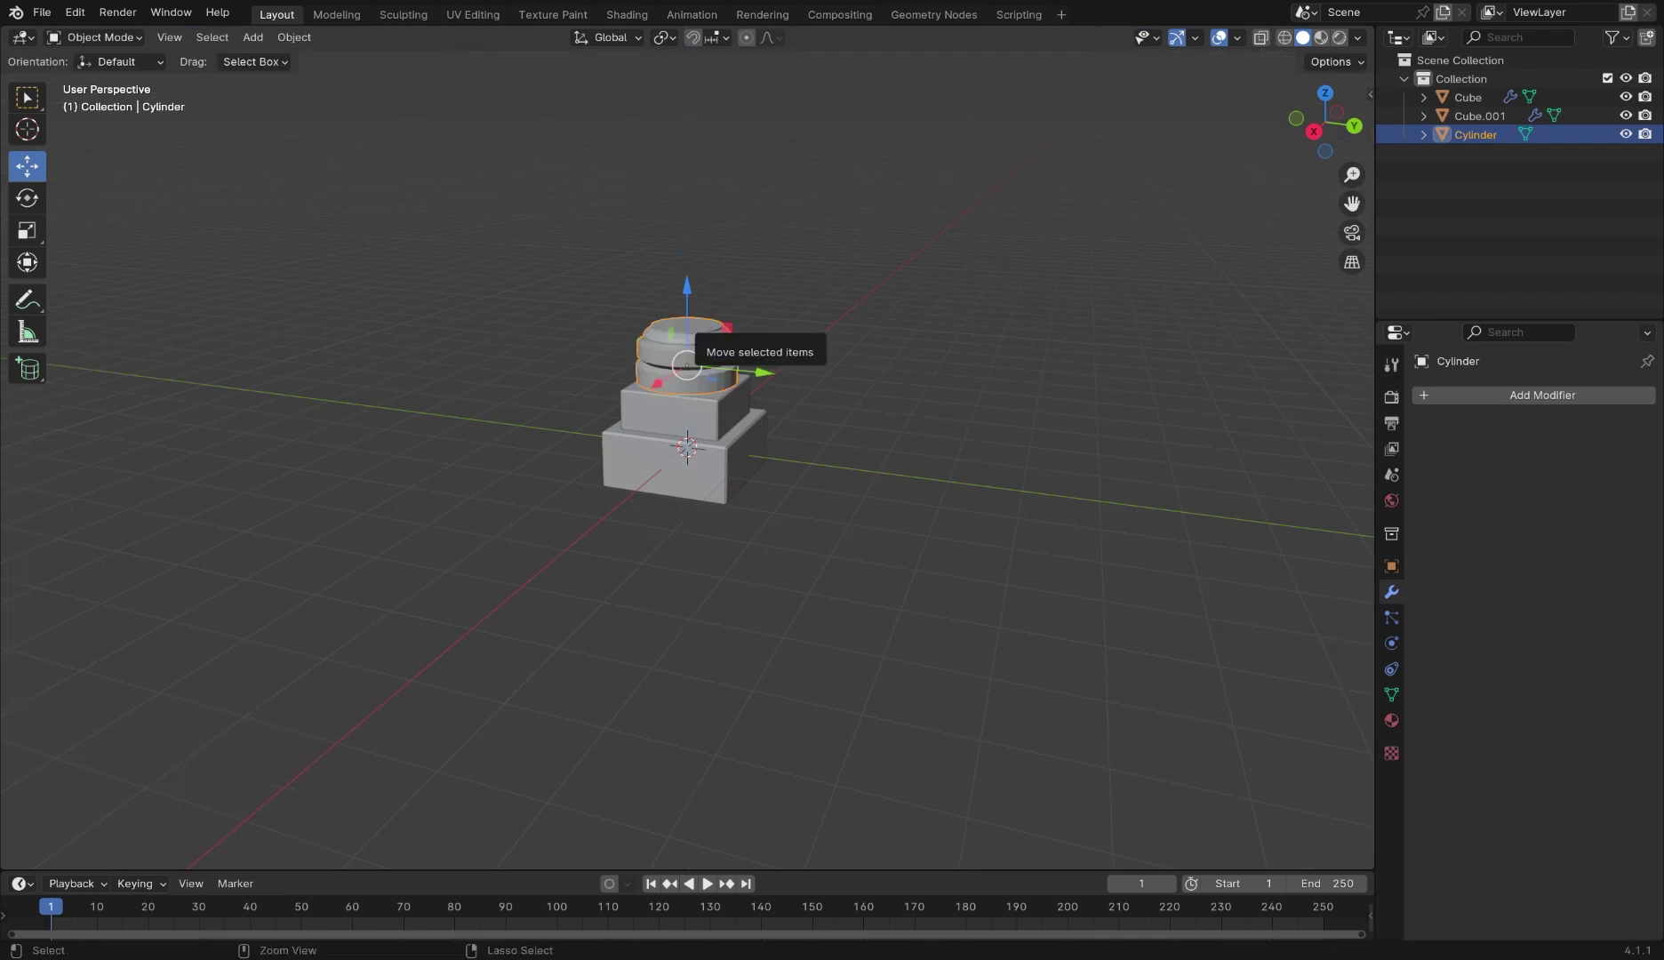
{"action": "key", "text": "ctrl+c"}
{"action": "key", "text": "ctrl+v"}
{"action": "key", "text": "g"}
{"action": "key", "text": "y"}
{"action": "left_click", "coordinate": [789, 375]}
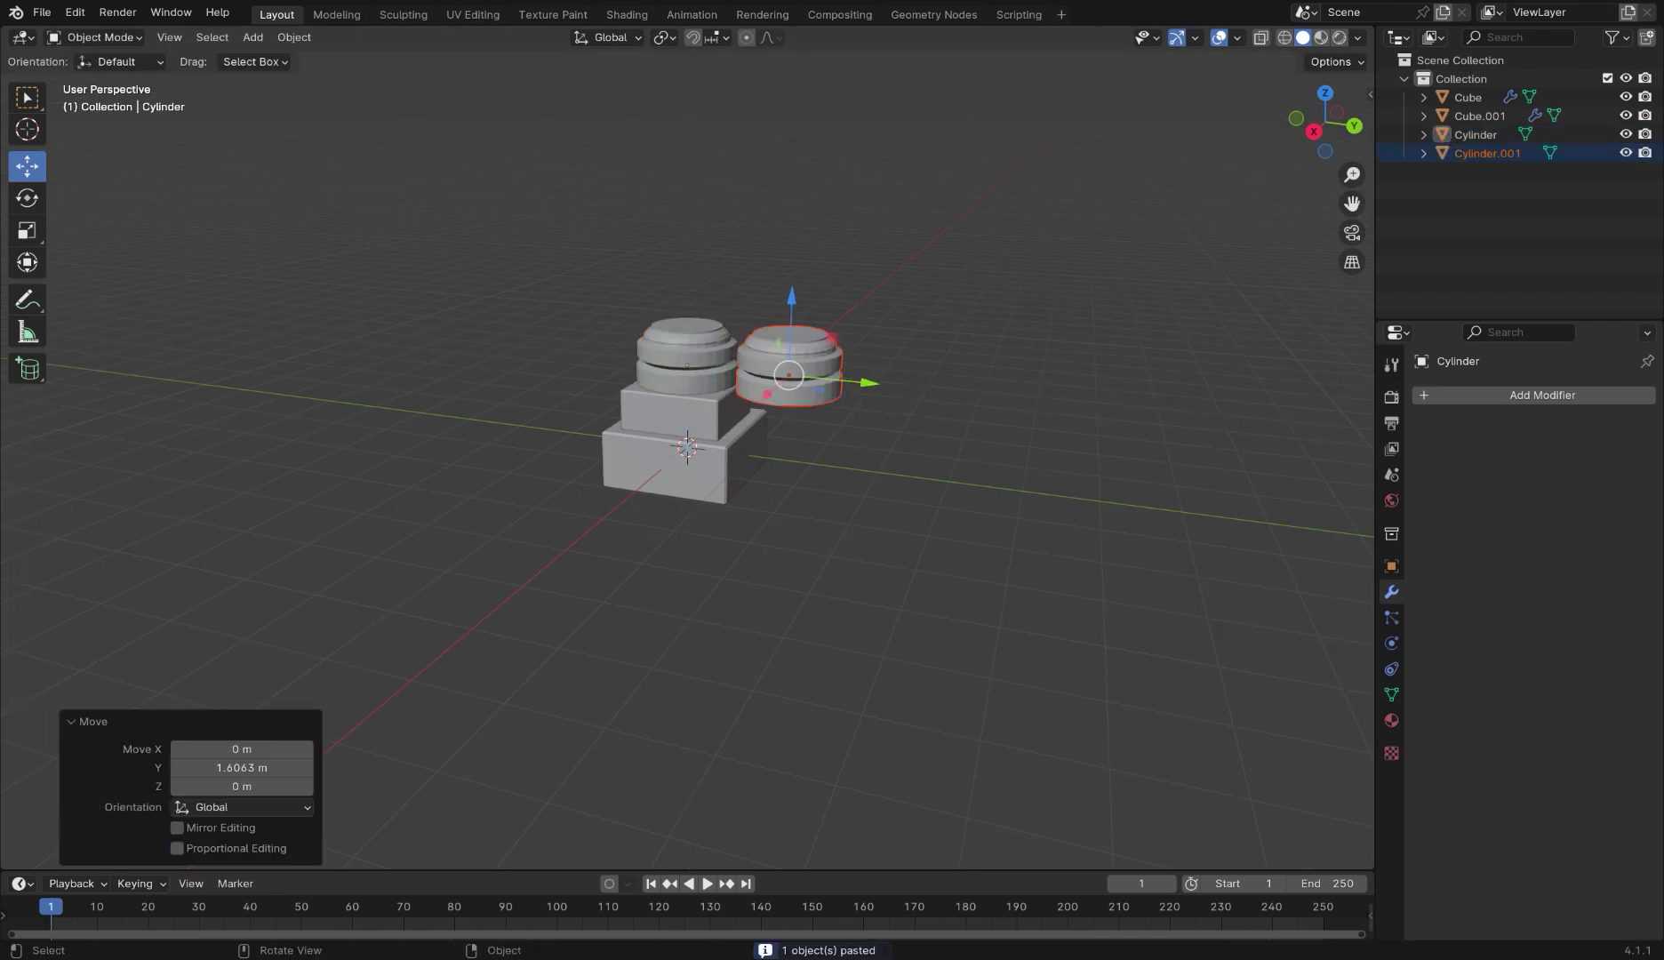
Raise the original cylinder's top face along Z to form a tall column shaft, ending with a further 0.56 m
{"action": "left_click", "coordinate": [686, 352]}
{"action": "key", "text": "Tab"}
{"action": "left_click_drag", "start_coordinate": [686, 257], "coordinate": [686, 82]}
{"action": "middle_click_drag", "start_coordinate": [720, 213], "coordinate": [776, 224]}
{"action": "left_click_drag", "start_coordinate": [698, 135], "coordinate": [699, 101]}
{"action": "middle_click_drag", "start_coordinate": [698, 102], "coordinate": [706, 149]}
{"action": "scroll", "coordinate": [702, 400], "scroll_direction": "up", "scroll_amount": 3}
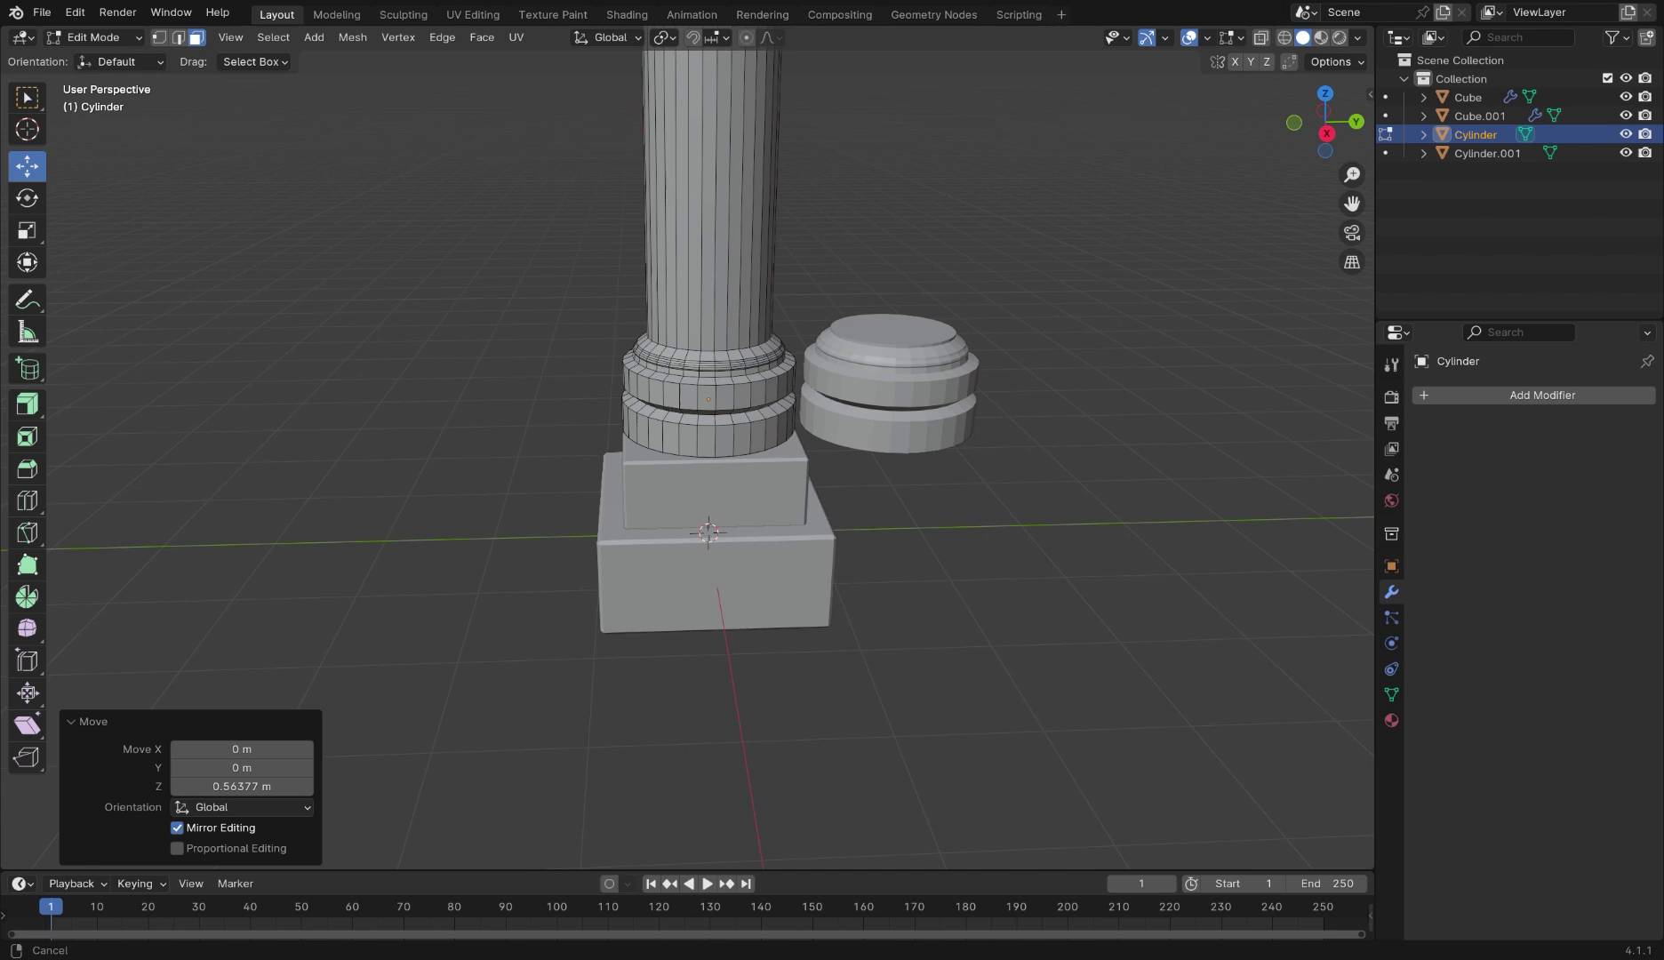
Add one loop cut near the shaft's bottom with factor 0.971 and another at its top end with factor -1.000
{"action": "key", "text": "KP_7"}
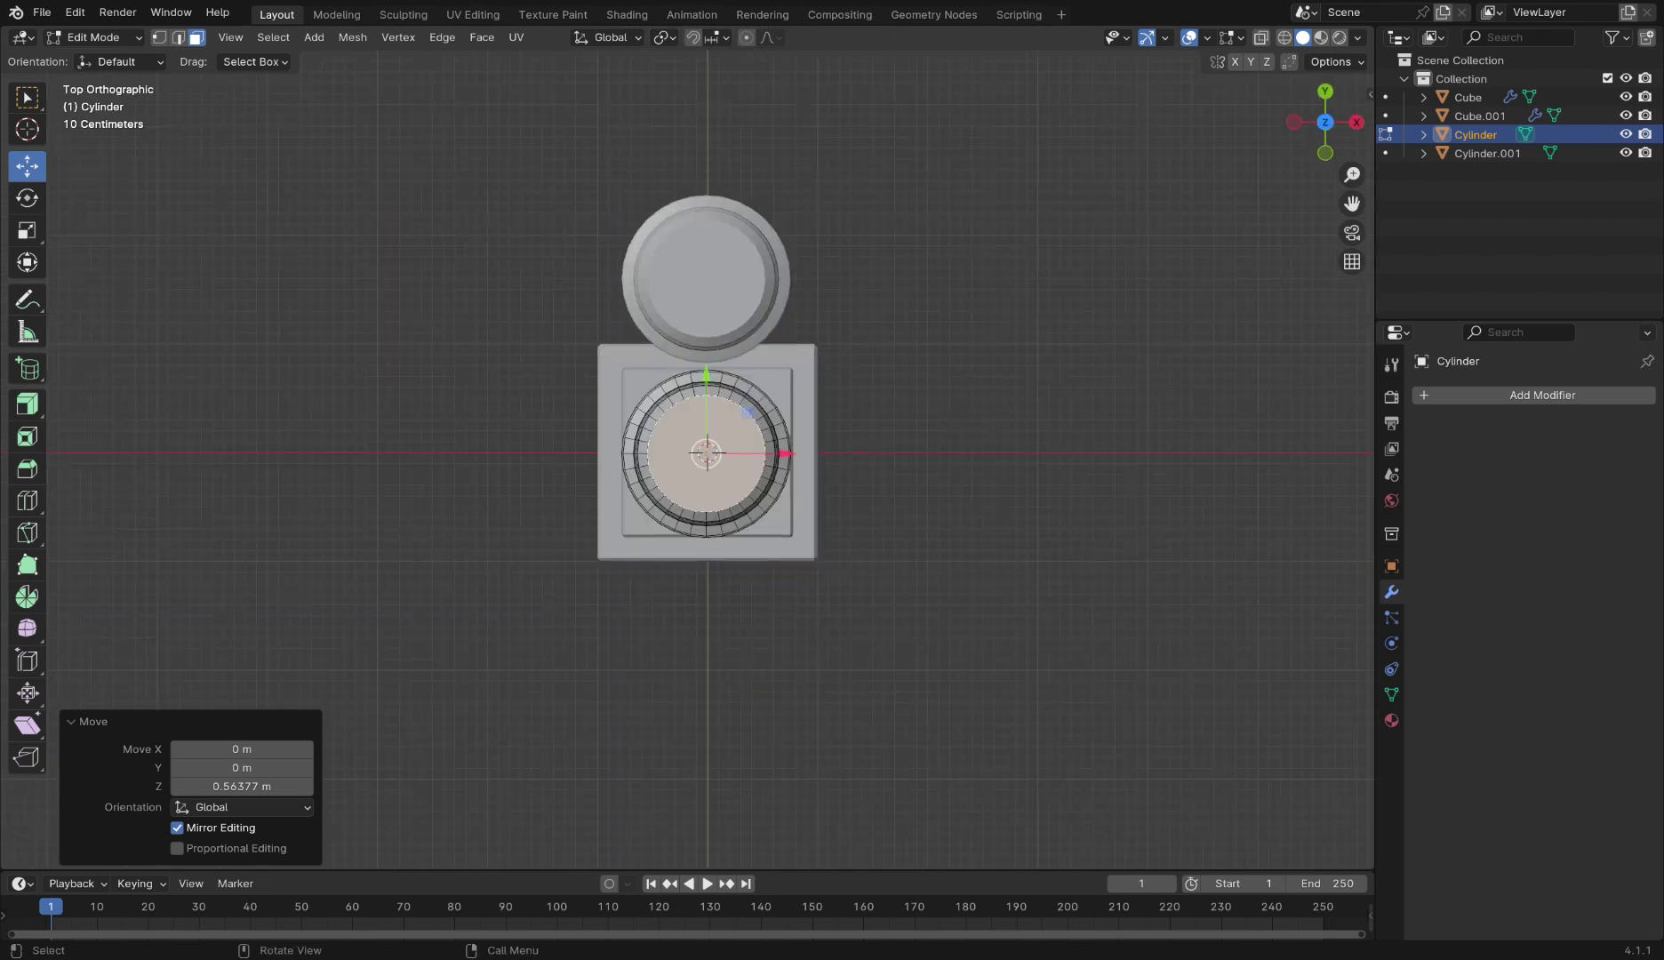
{"action": "middle_click_drag", "start_coordinate": [711, 525], "coordinate": [687, 355]}
{"action": "left_click", "coordinate": [26, 500]}
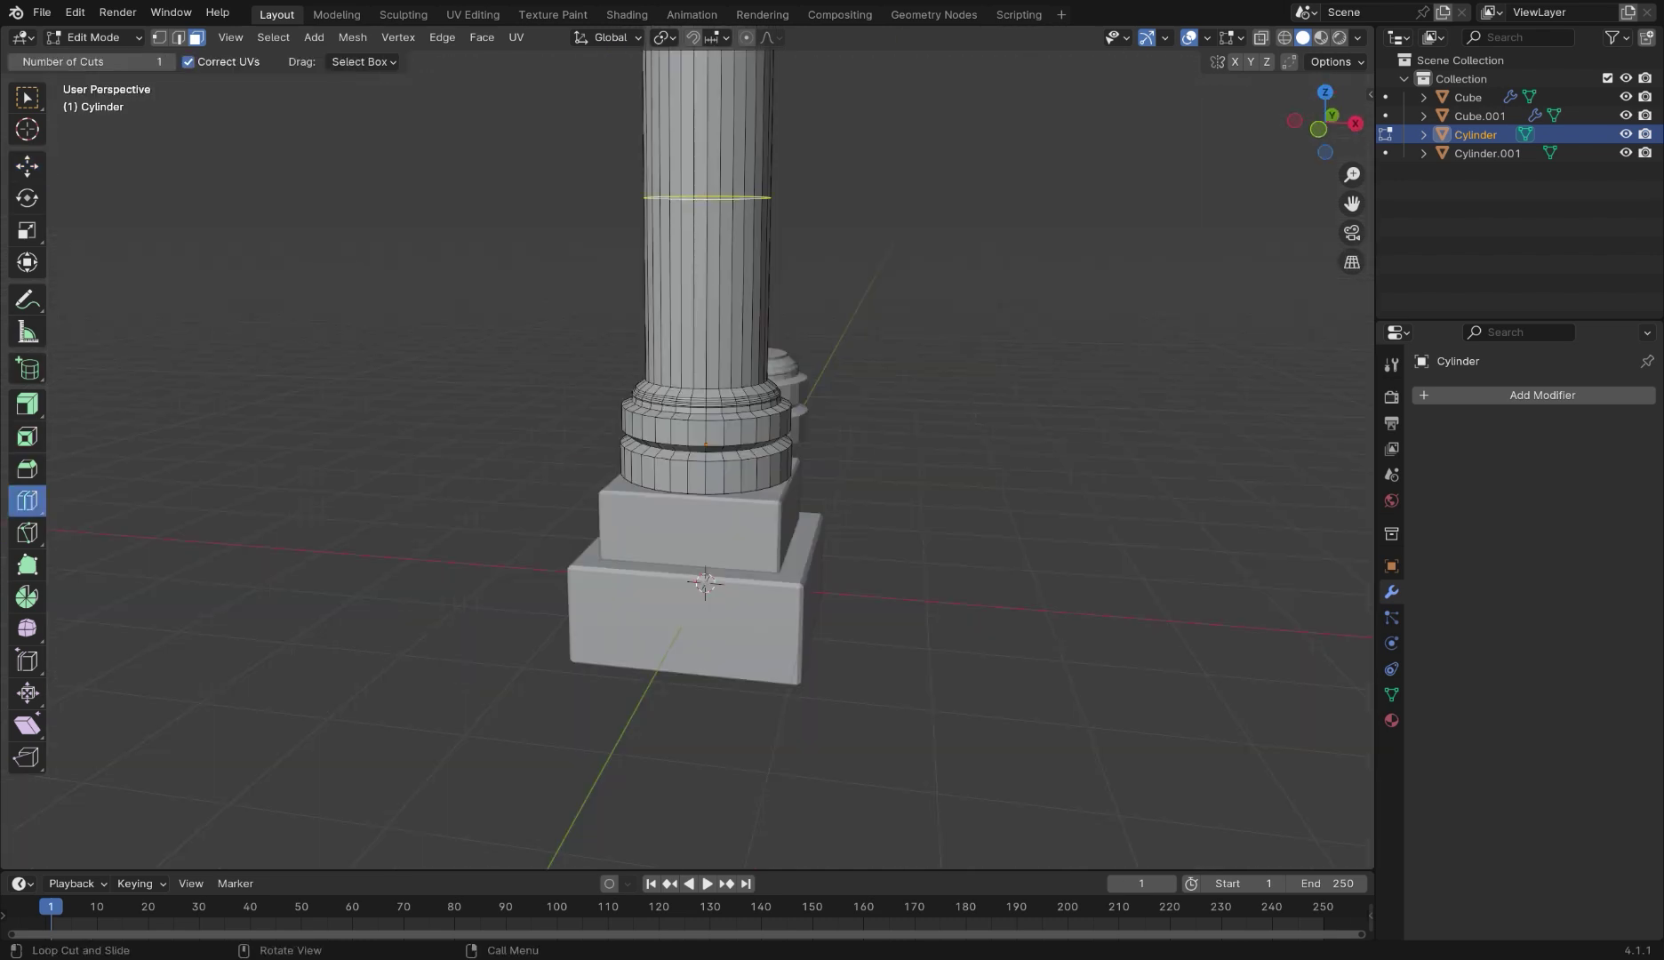
{"action": "left_click_drag", "start_coordinate": [663, 191], "coordinate": [666, 491]}
{"action": "left_click_drag", "start_coordinate": [691, 360], "coordinate": [676, 216]}
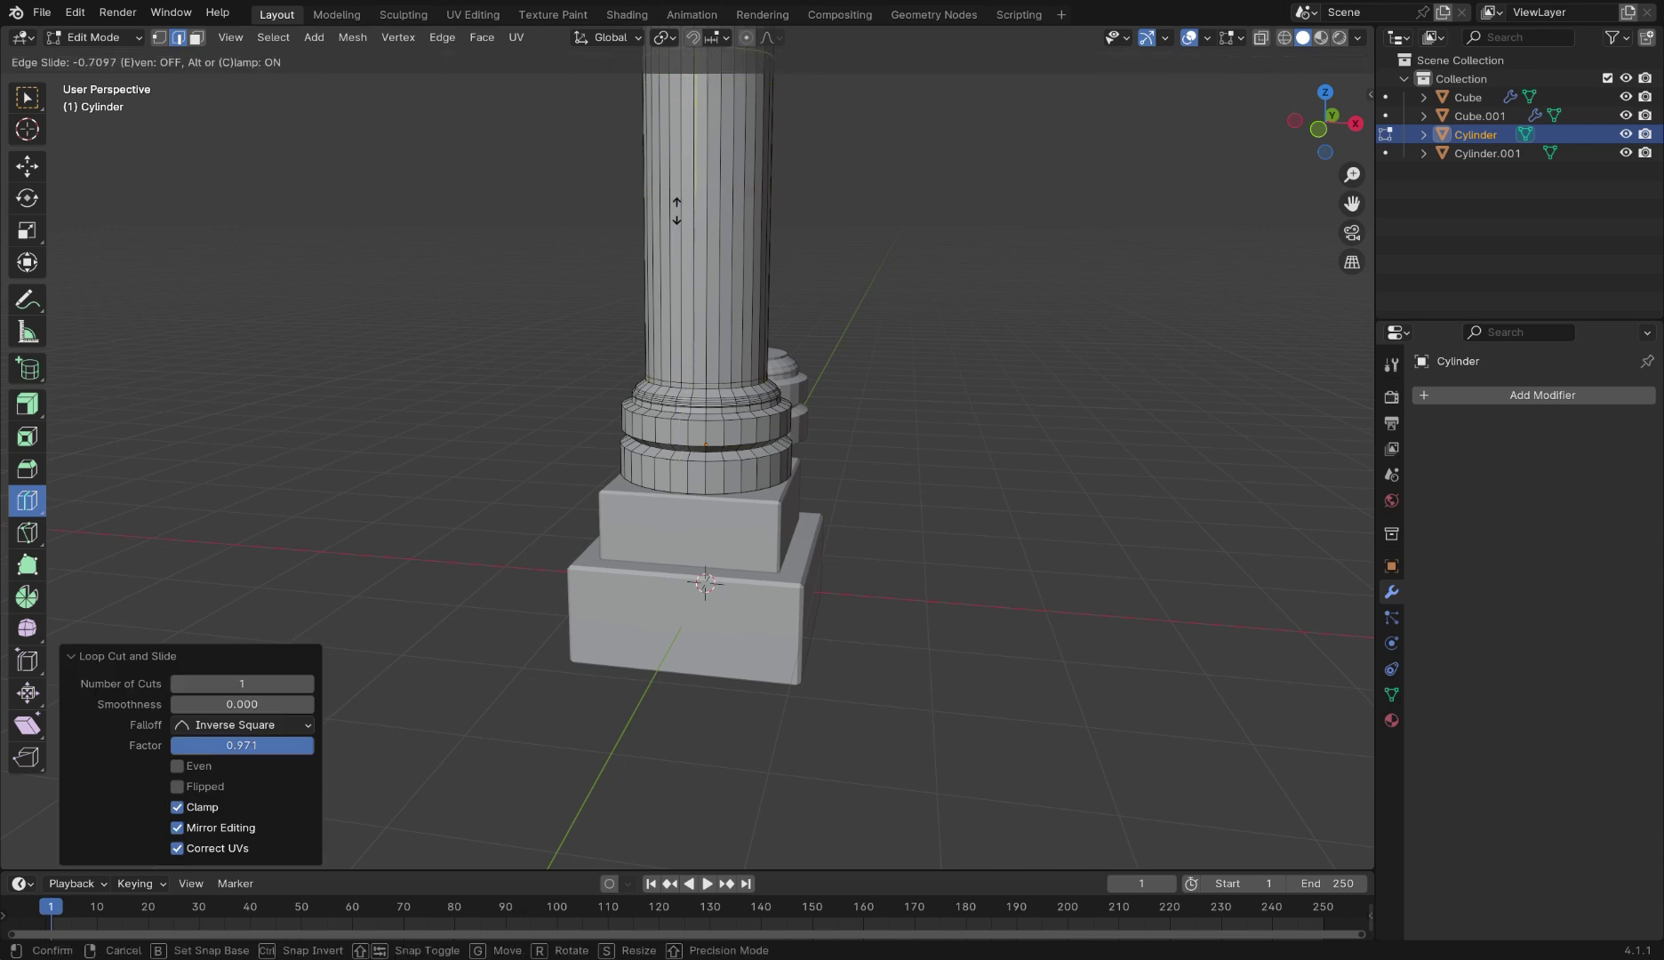
{"action": "left_click_drag", "start_coordinate": [670, 143], "coordinate": [670, 142]}
Add a loop cut just below the shaft's top rim with a slide factor of about -0.974
{"action": "scroll", "coordinate": [670, 143], "scroll_direction": "down", "scroll_amount": 4}
{"action": "scroll", "coordinate": [670, 142], "scroll_direction": "up", "scroll_amount": 5}
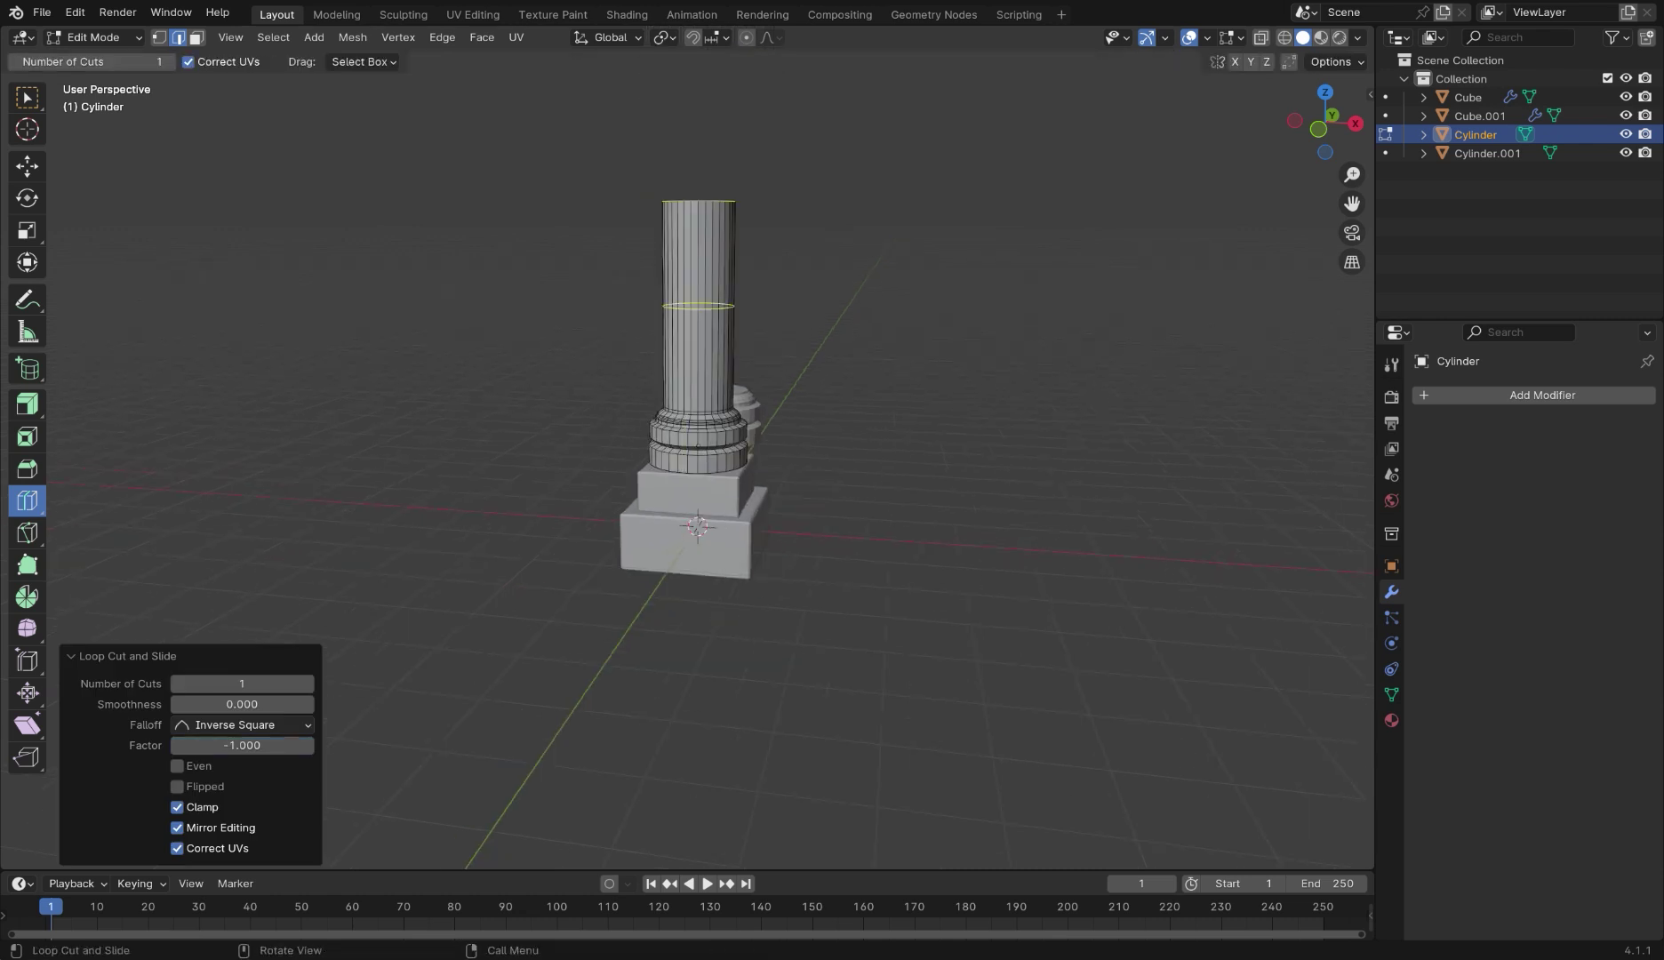
{"action": "middle_click_drag", "start_coordinate": [670, 142], "coordinate": [646, 231]}
{"action": "middle_click_drag", "start_coordinate": [647, 232], "coordinate": [639, 271], "text": "shift"}
{"action": "scroll", "coordinate": [676, 373], "scroll_direction": "down", "scroll_amount": 4}
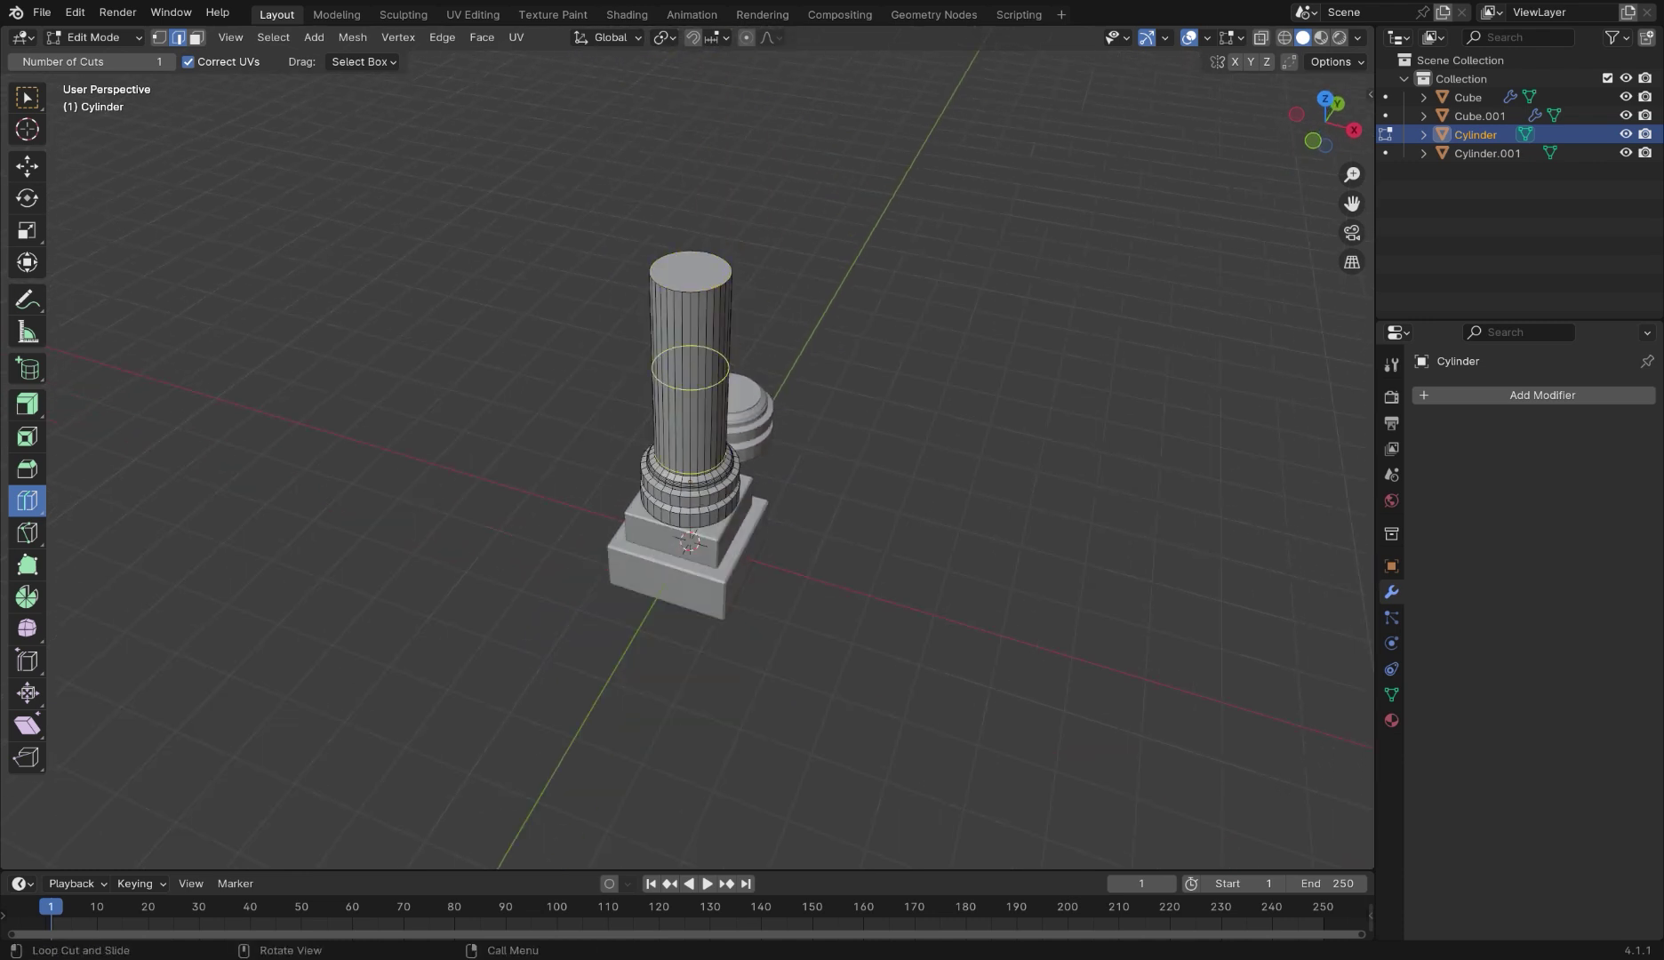
{"action": "left_click_drag", "start_coordinate": [674, 384], "coordinate": [683, 340]}
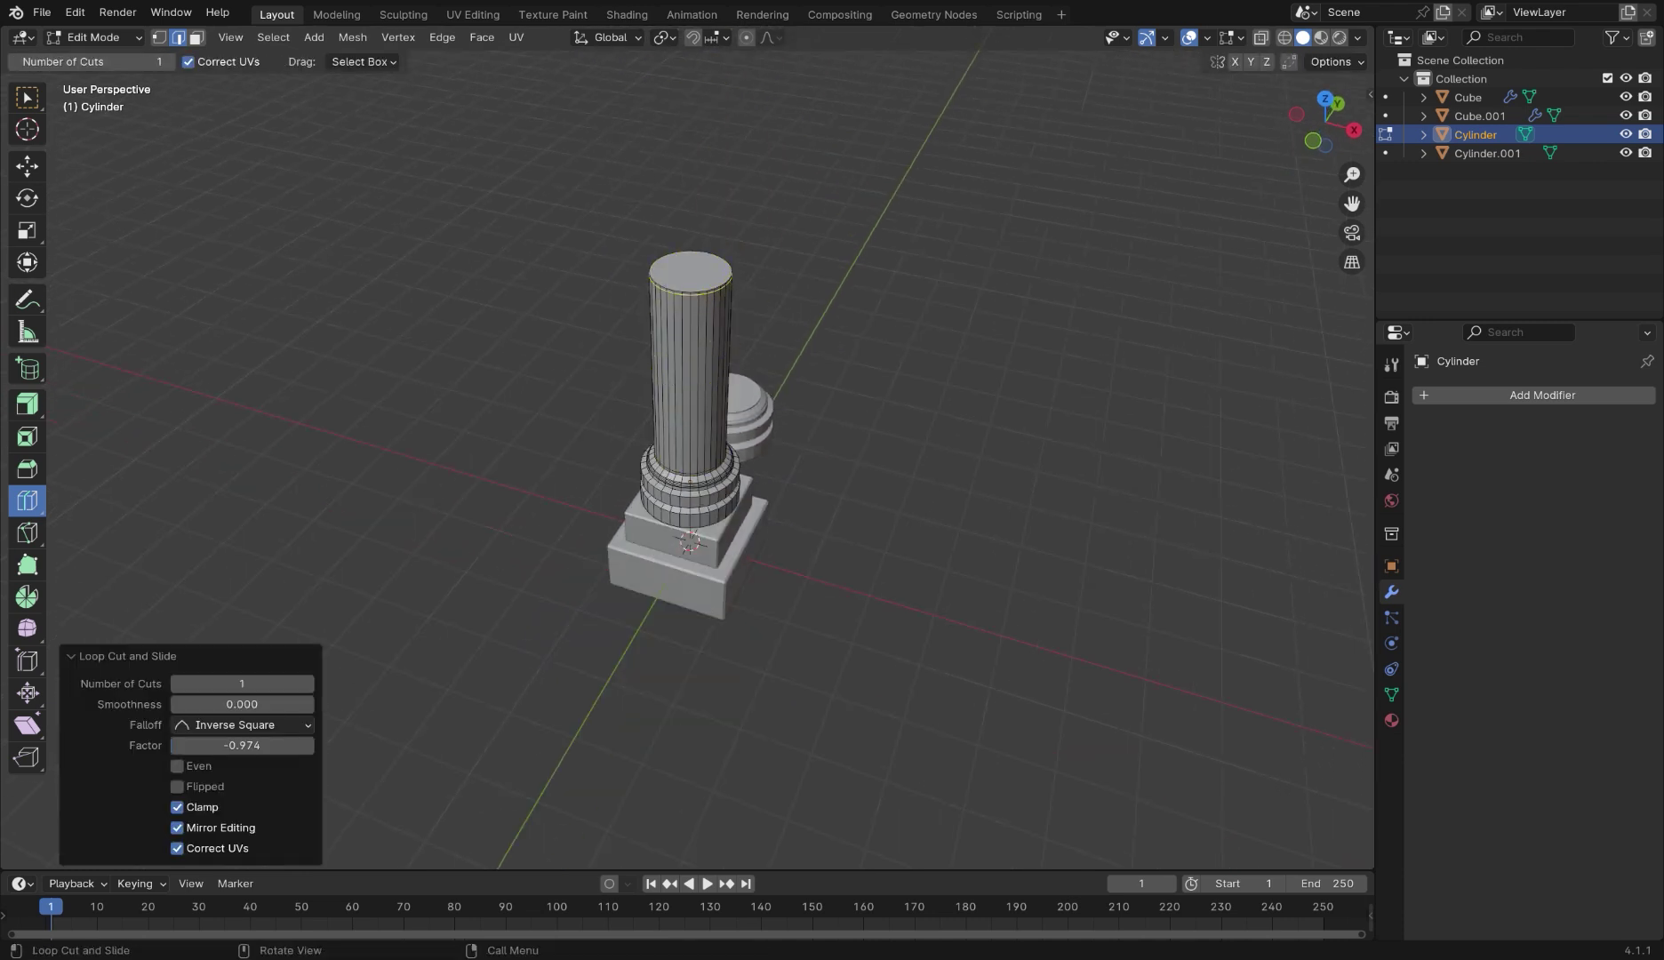
Select the face loop around the column shaft and apply Checker Deselect to keep every other face selected
{"action": "scroll", "coordinate": [689, 462], "scroll_direction": "up", "scroll_amount": 4}
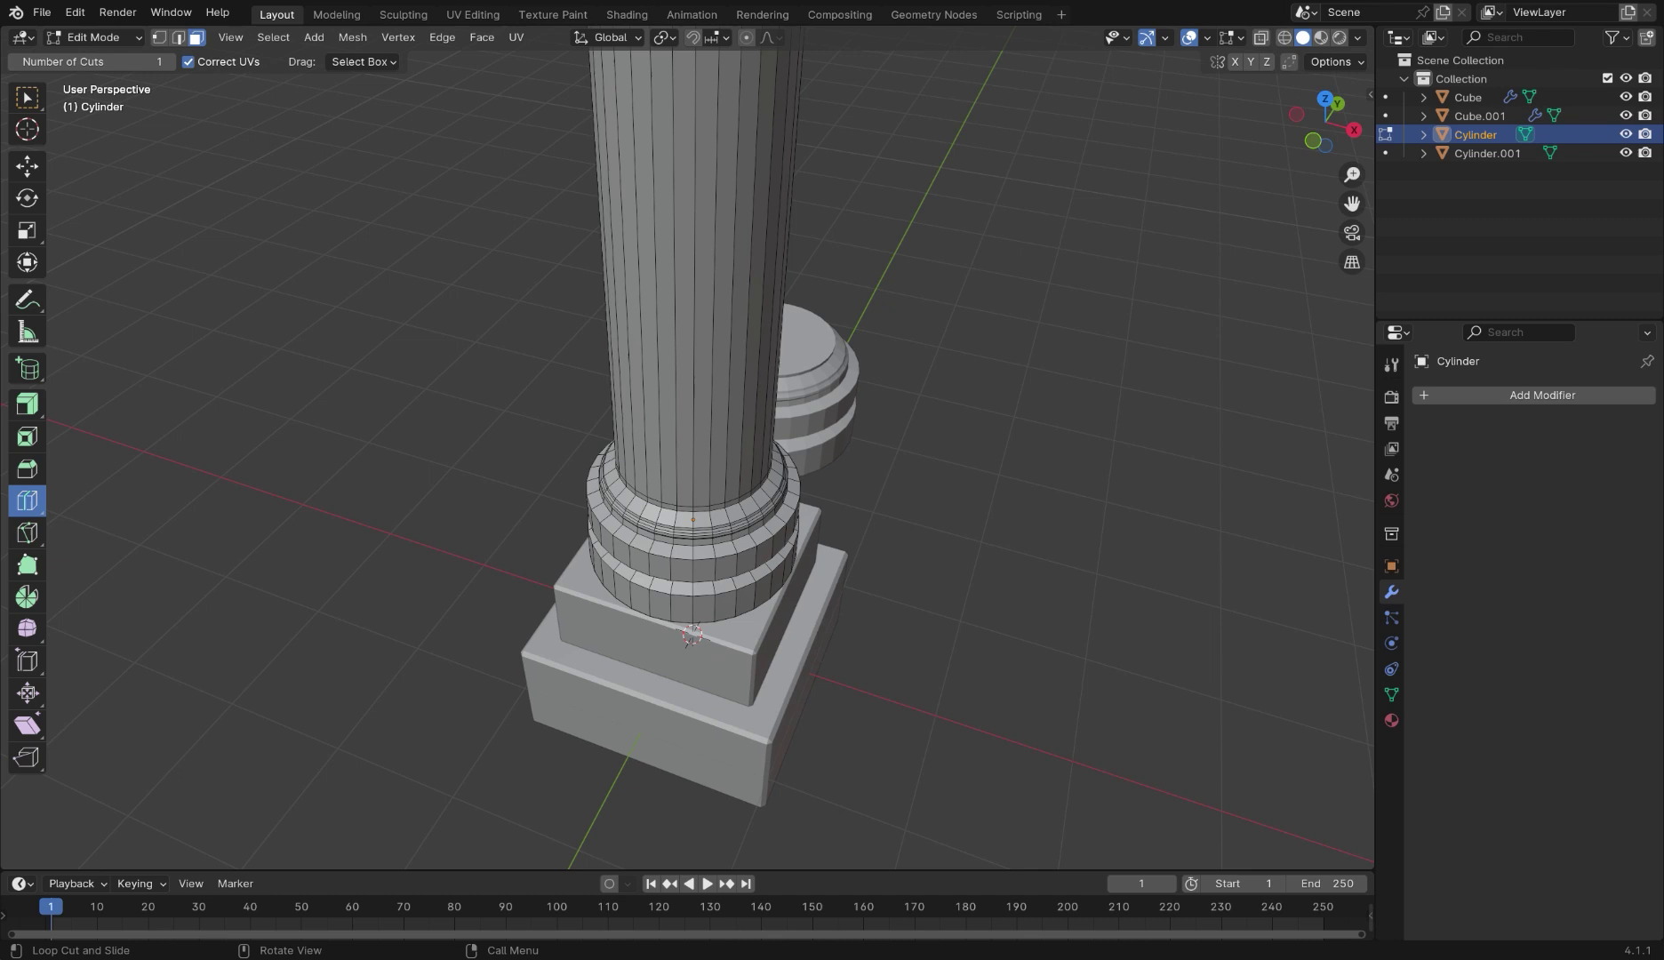
{"action": "left_click", "coordinate": [26, 166]}
{"action": "left_click", "coordinate": [662, 338]}
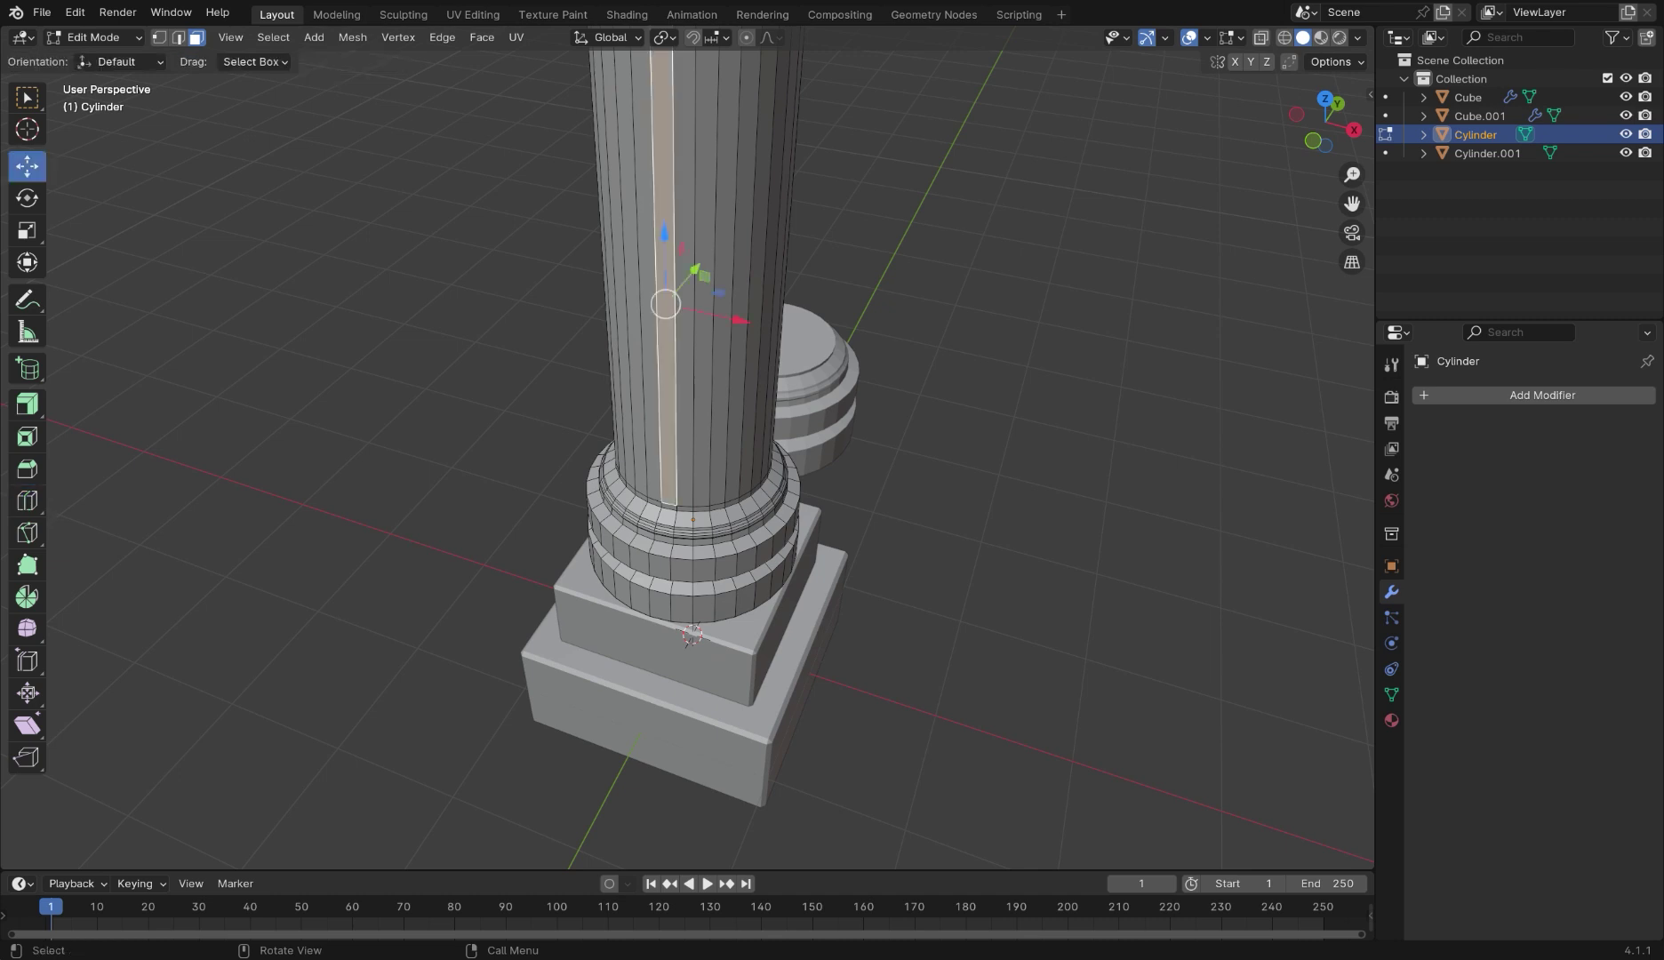
{"action": "left_click", "coordinate": [658, 338], "text": "alt"}
{"action": "scroll", "coordinate": [662, 338], "scroll_direction": "down", "scroll_amount": 2}
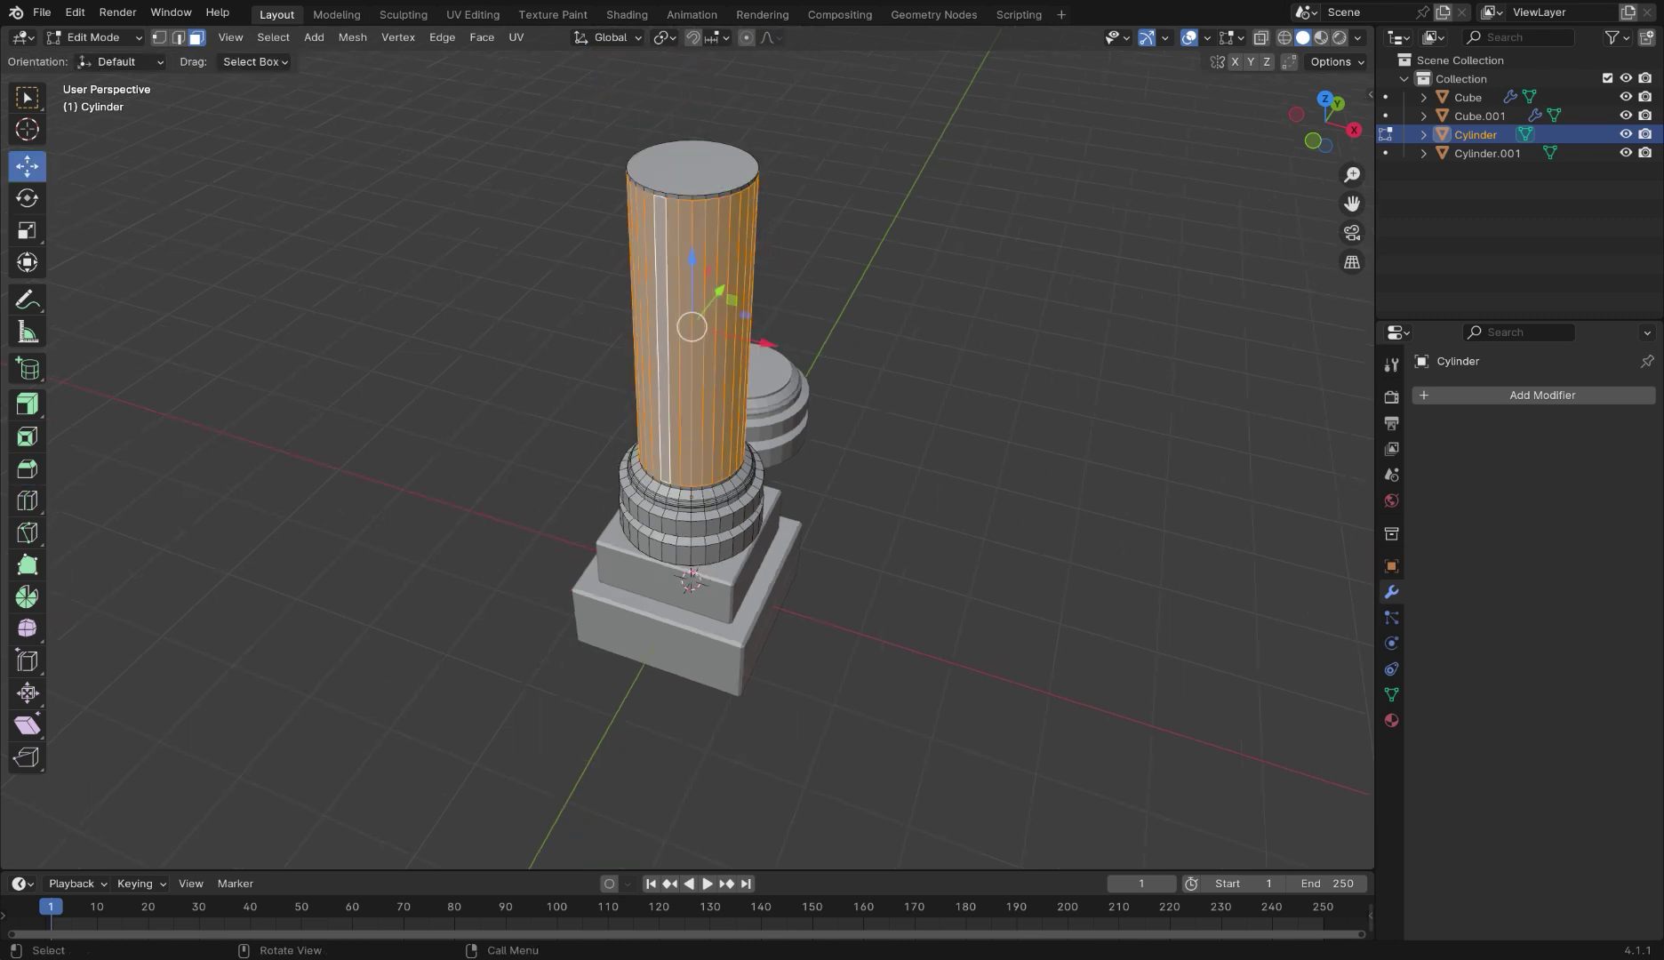
{"action": "left_click", "coordinate": [273, 36]}
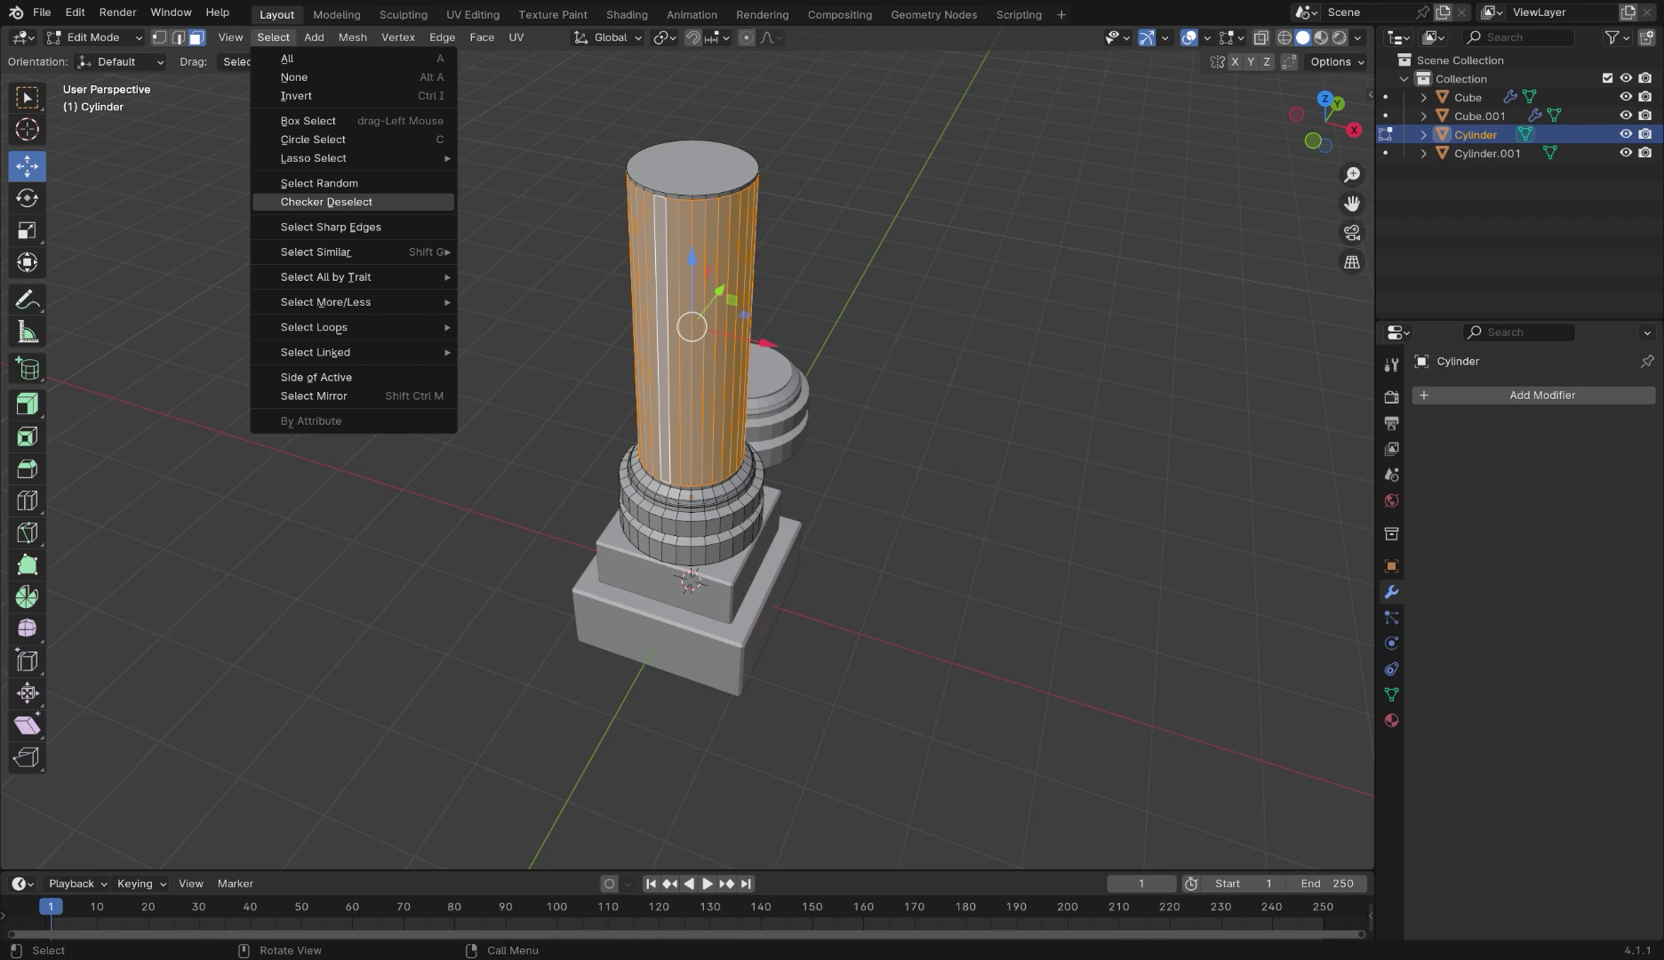
{"action": "left_click", "coordinate": [326, 202]}
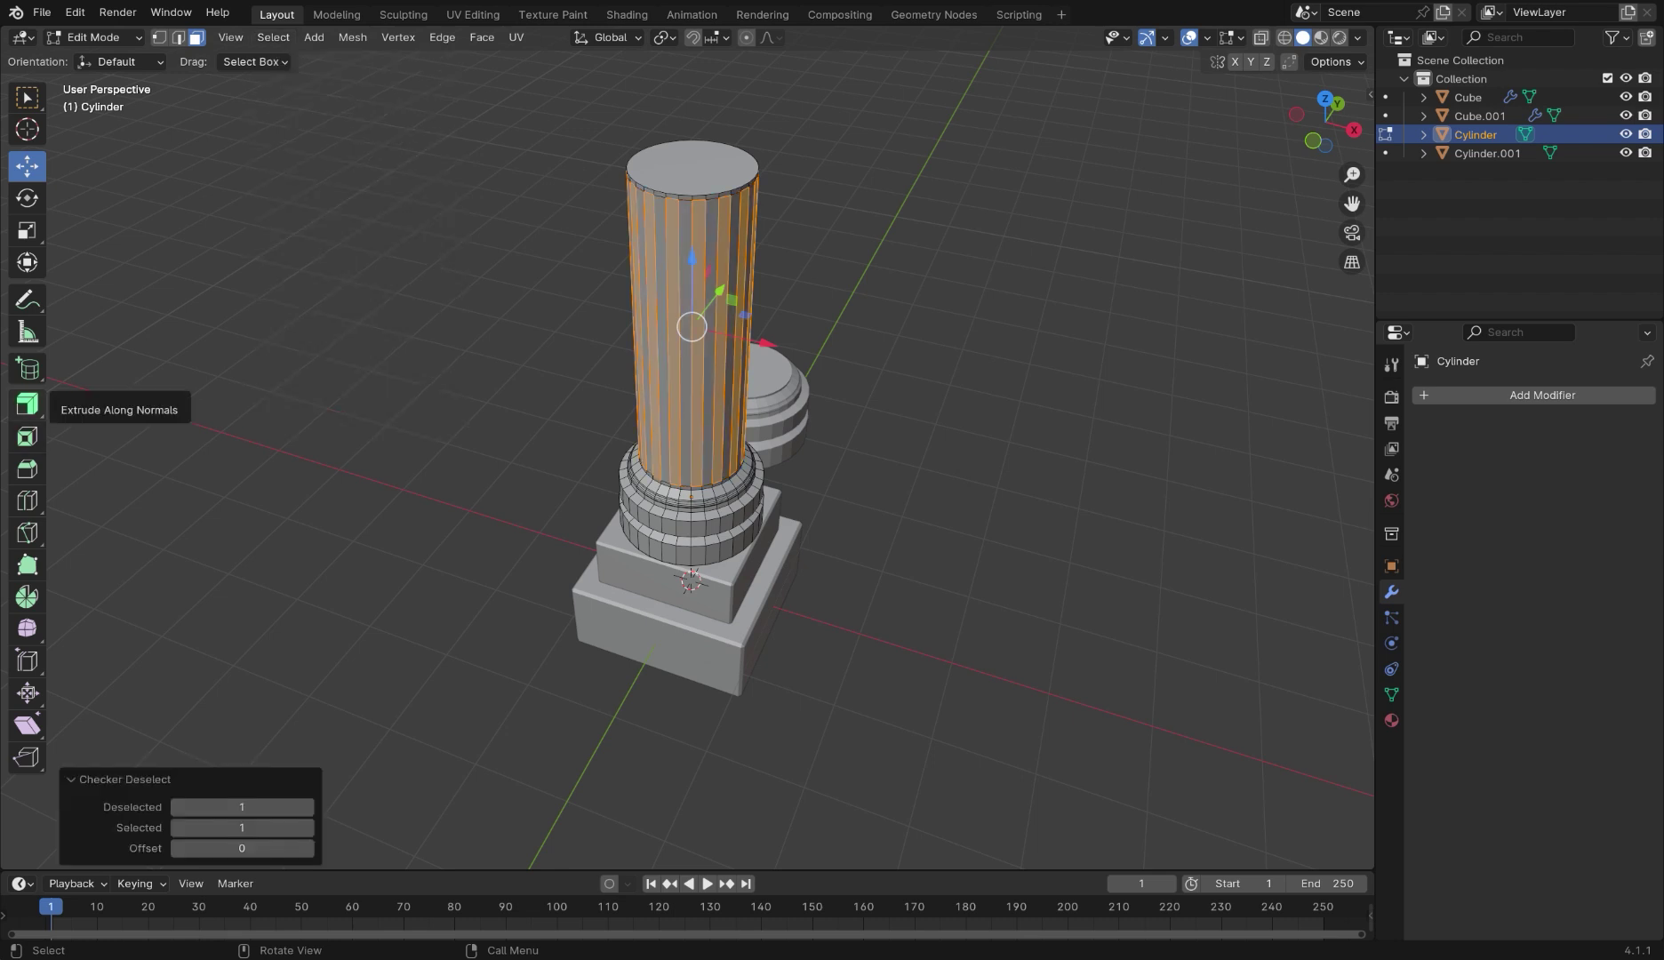
Extrude the alternating shaft faces slightly along their normals to form the column's fluting
{"action": "left_click", "coordinate": [26, 405]}
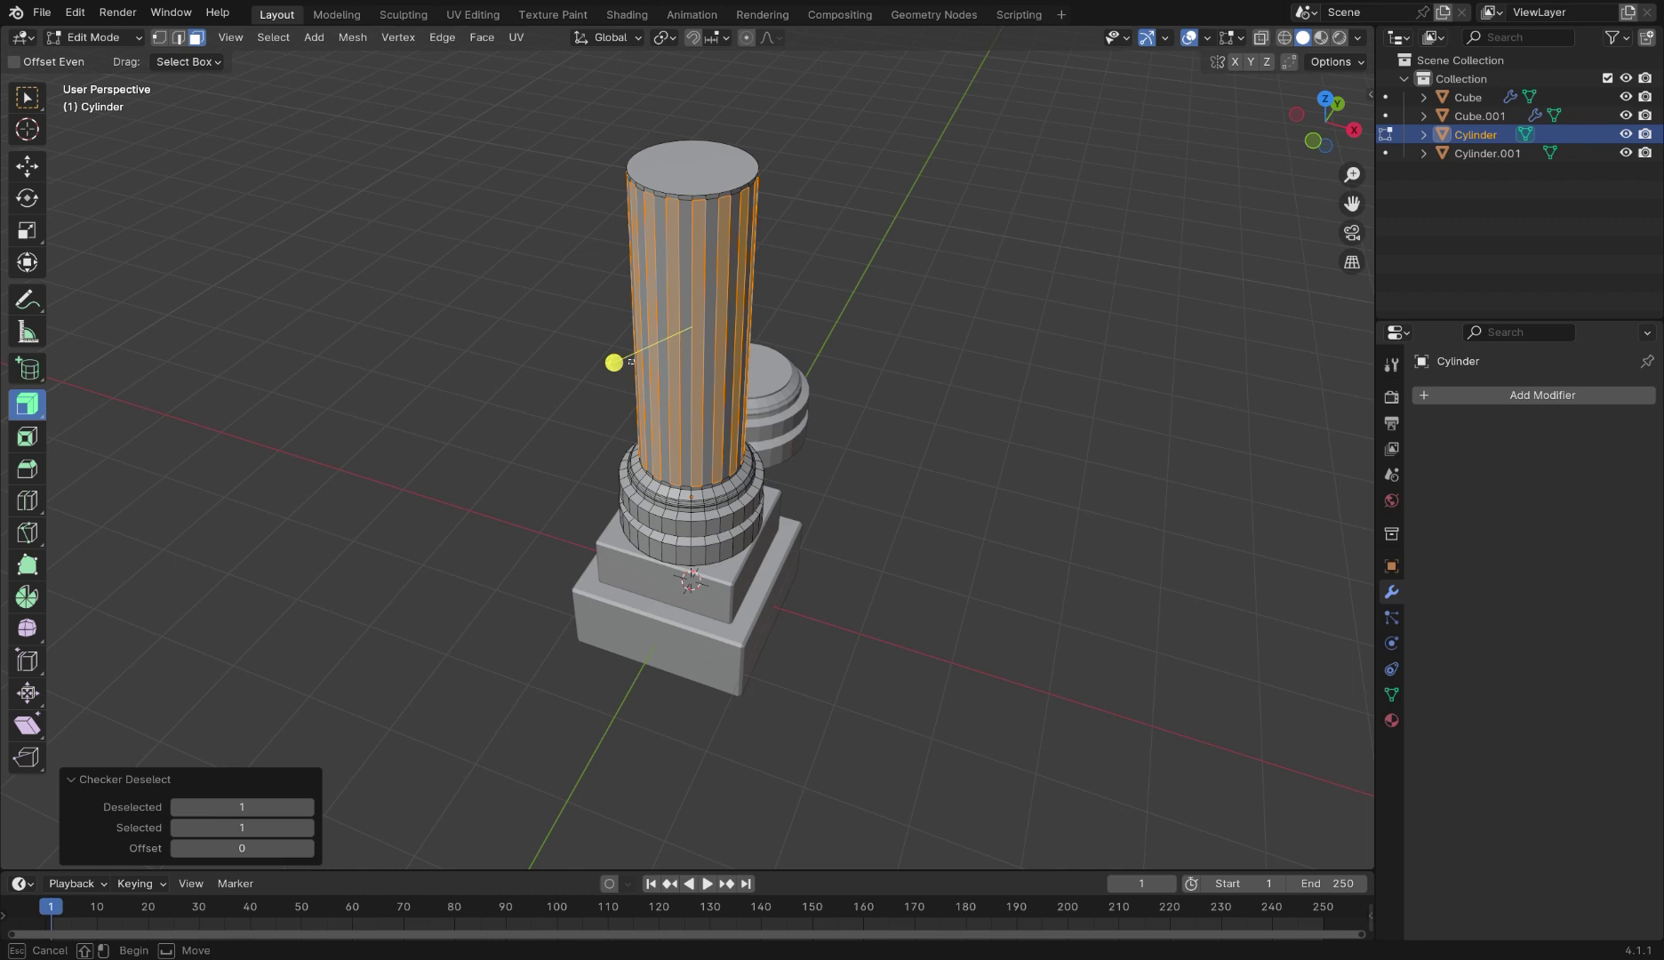
{"action": "left_click_drag", "start_coordinate": [620, 379], "coordinate": [618, 364]}
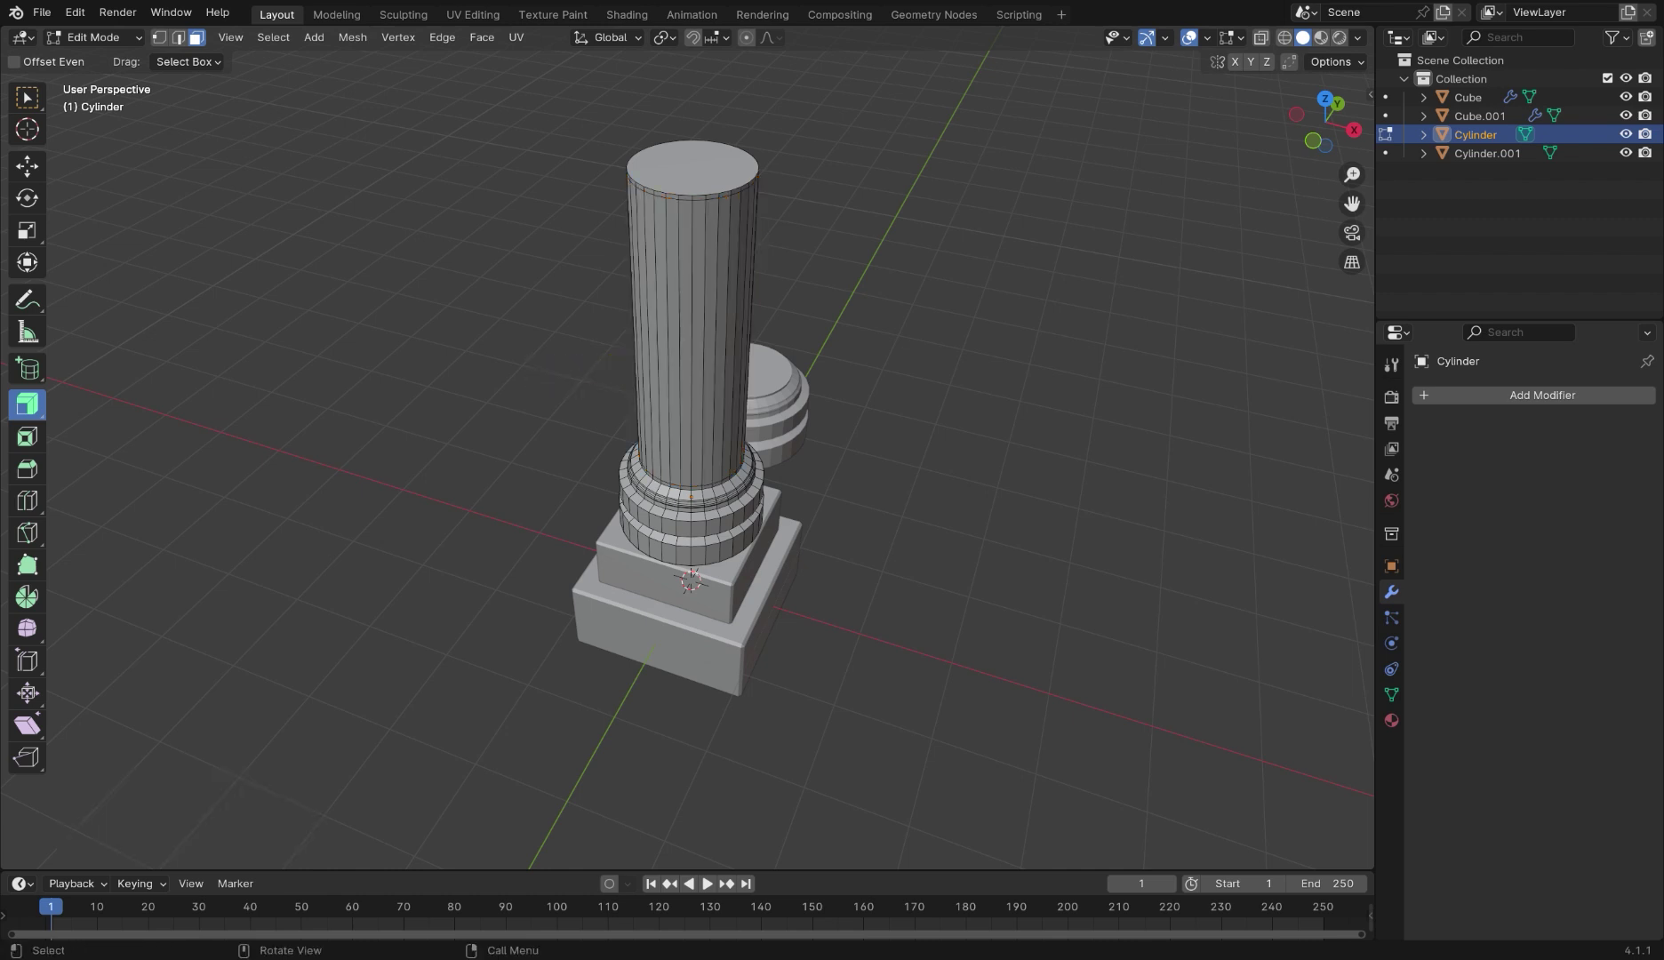
{"action": "left_click", "coordinate": [663, 339]}
{"action": "key", "text": "ctrl+z"}
{"action": "key", "text": "ctrl+z"}
{"action": "left_click_drag", "start_coordinate": [615, 363], "coordinate": [613, 362]}
Add a Subdivision Surface modifier to the column in Object Mode
{"action": "key", "text": "Tab"}
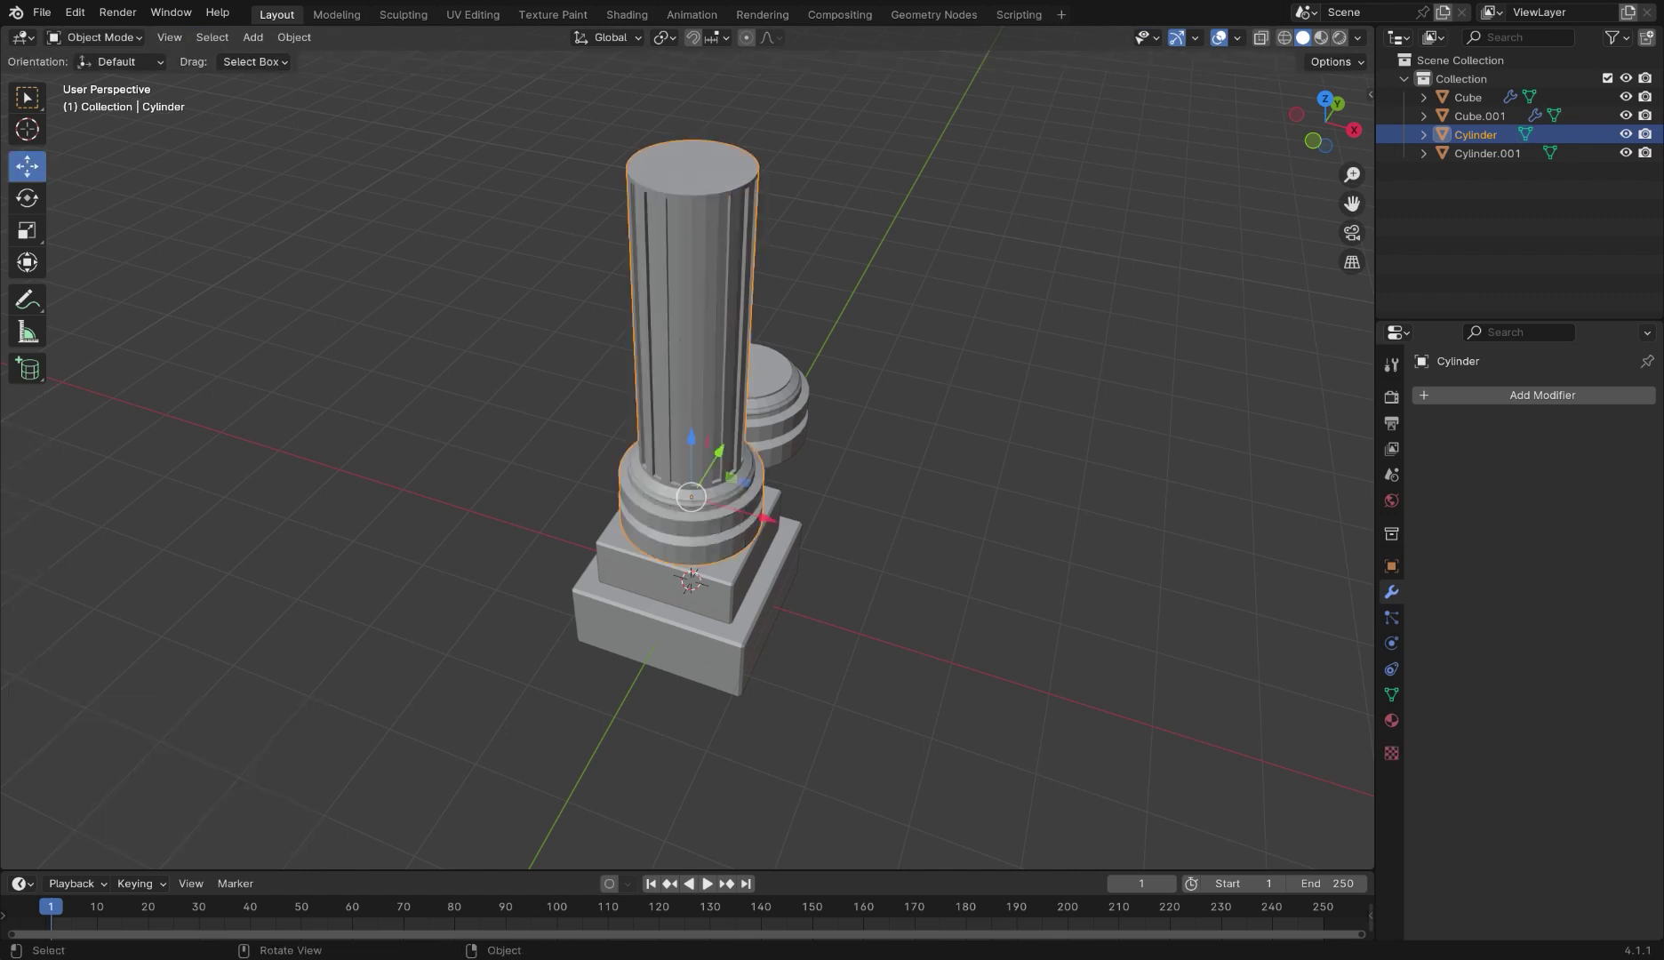
{"action": "left_click", "coordinate": [1511, 396]}
{"action": "mouse_move", "coordinate": [1502, 399]}
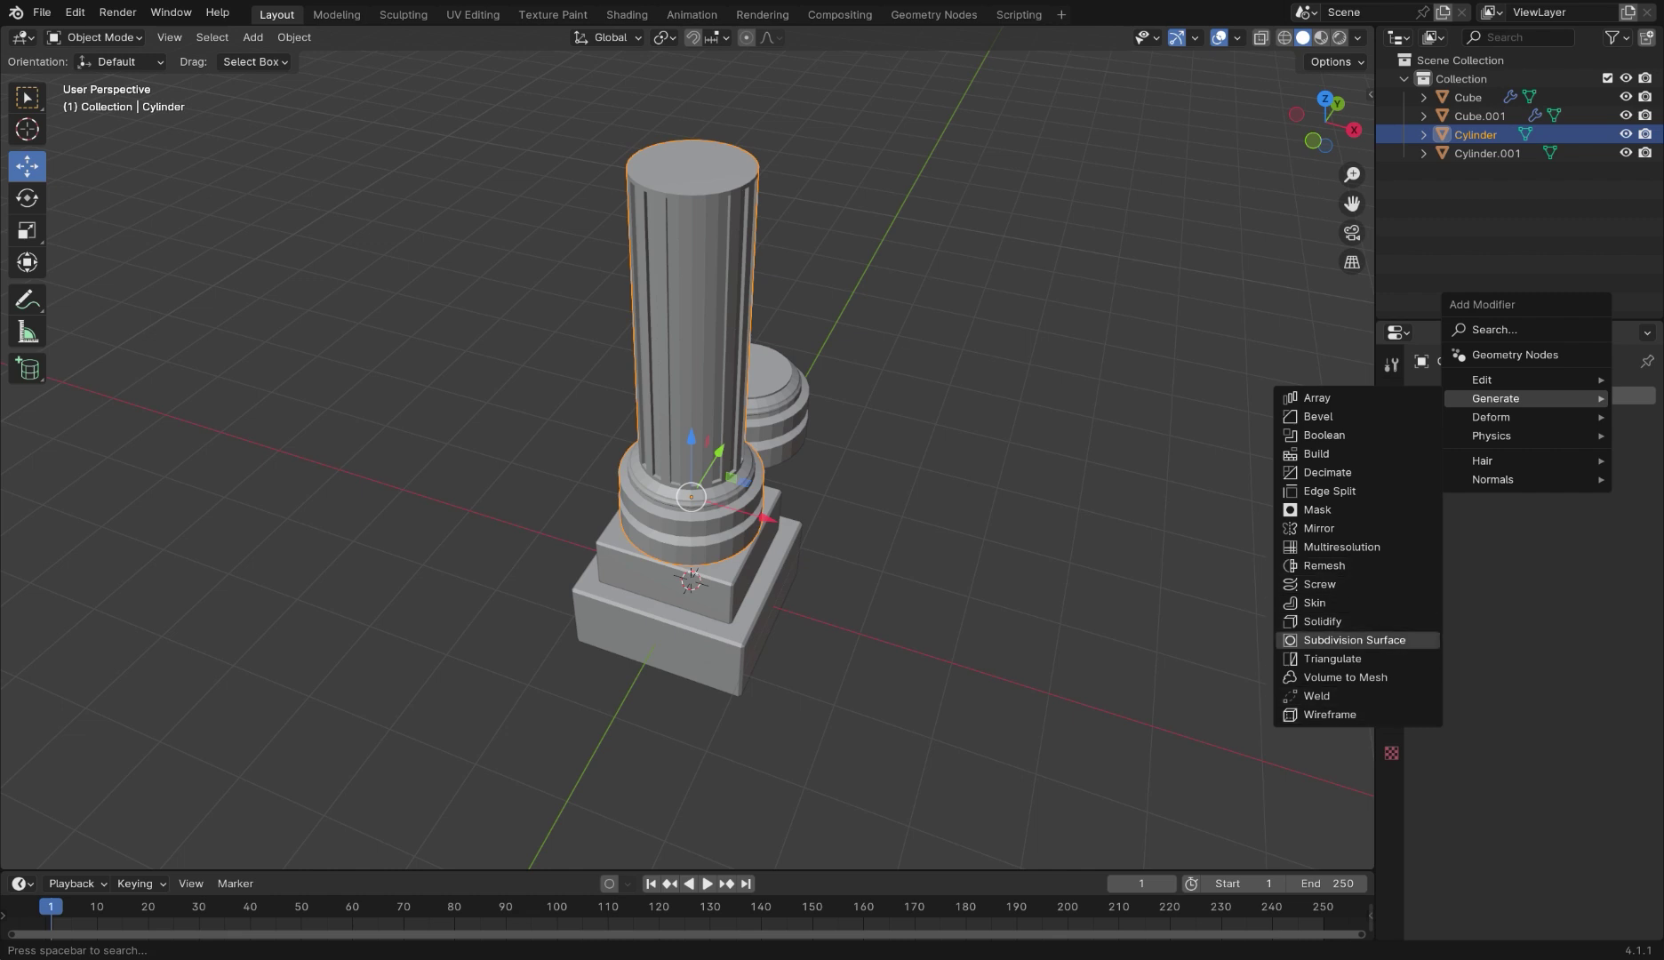
{"action": "left_click", "coordinate": [1354, 640]}
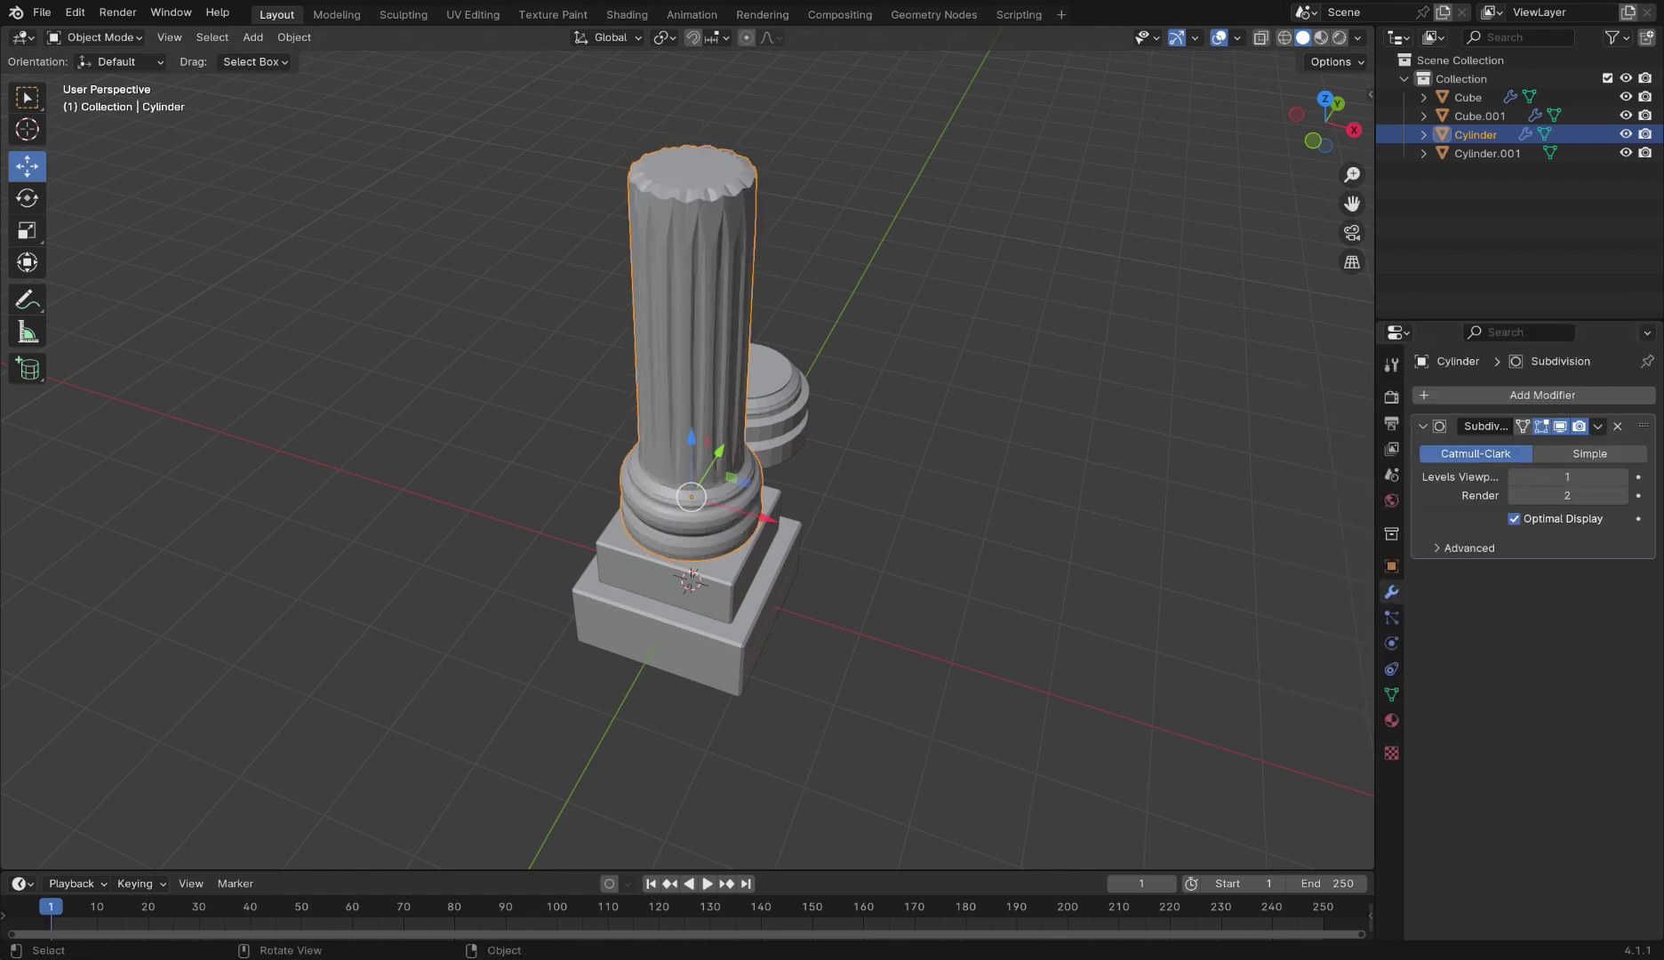
Add loop cuts close to the fluted shaft's bottom and top ends, with factors of about 0.973 and -0.995
{"action": "key", "text": "Tab"}
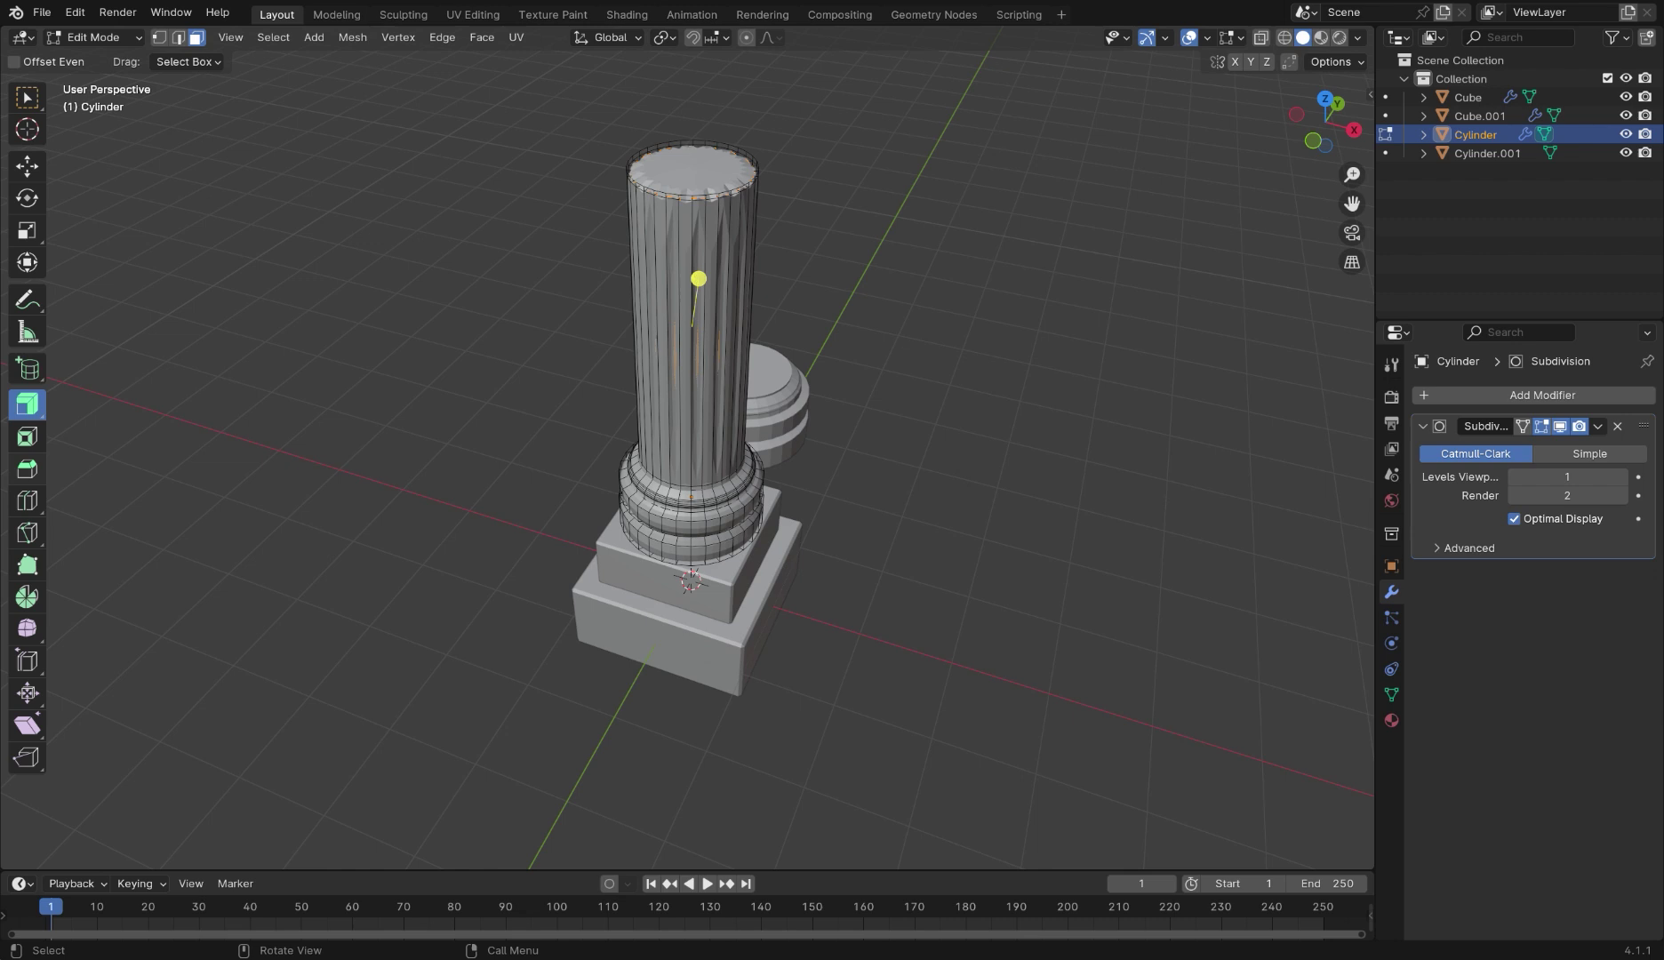
{"action": "left_click", "coordinate": [674, 358]}
{"action": "left_click", "coordinate": [27, 500]}
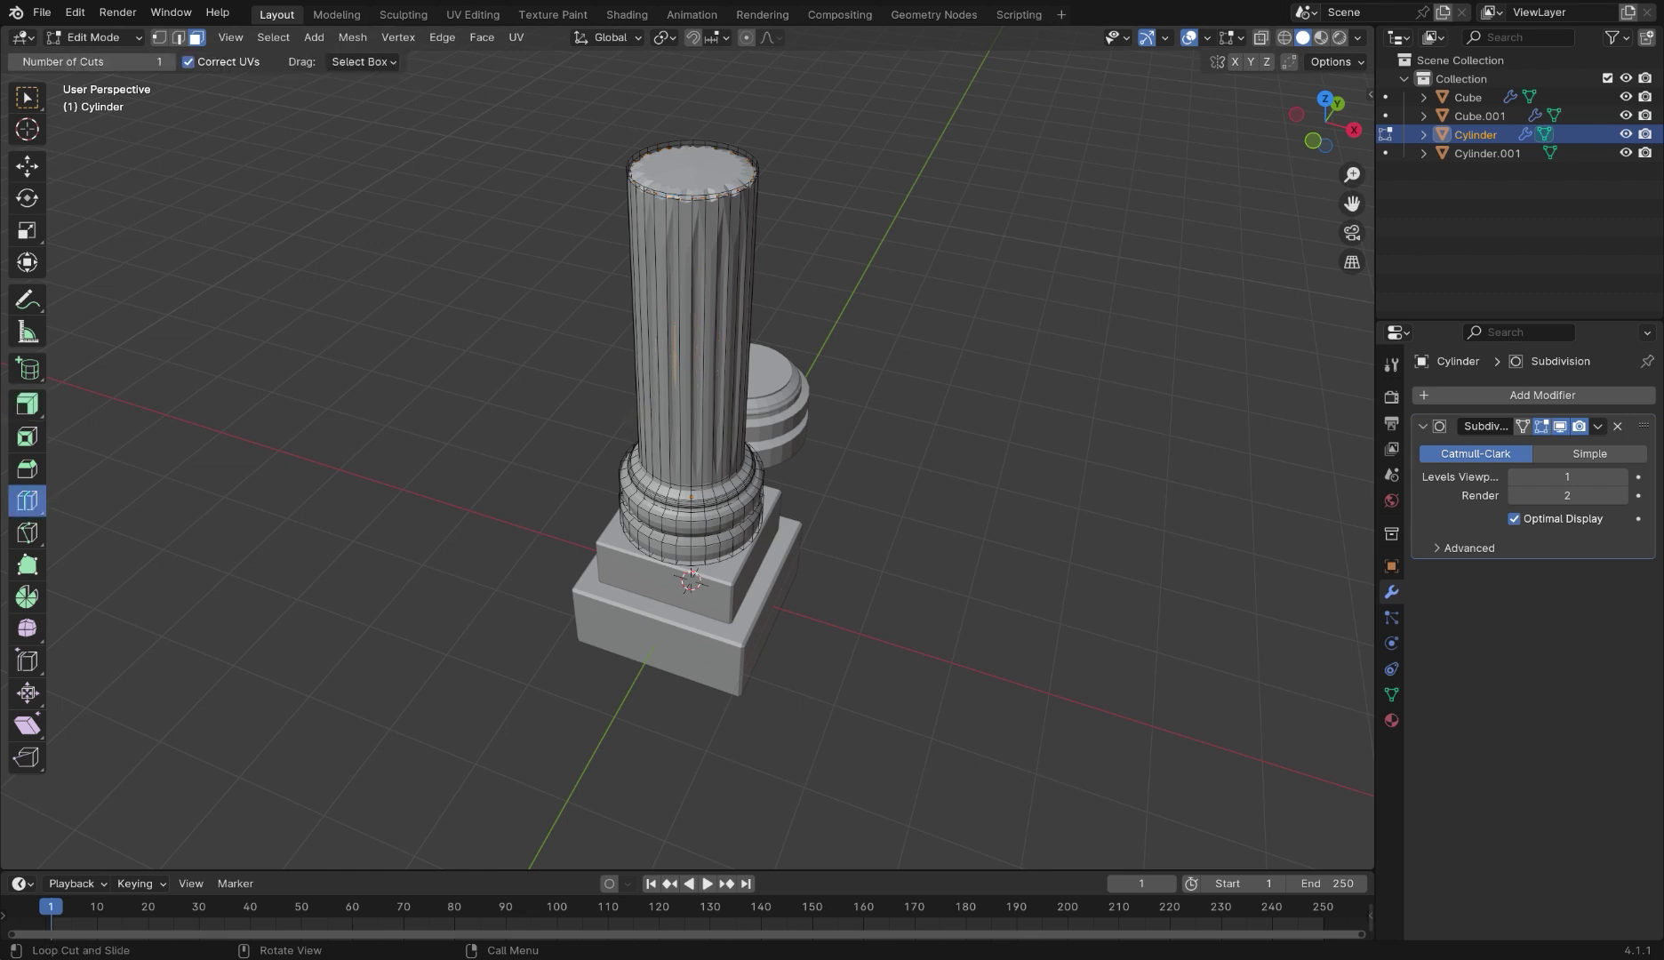
{"action": "left_click_drag", "start_coordinate": [698, 318], "coordinate": [708, 425]}
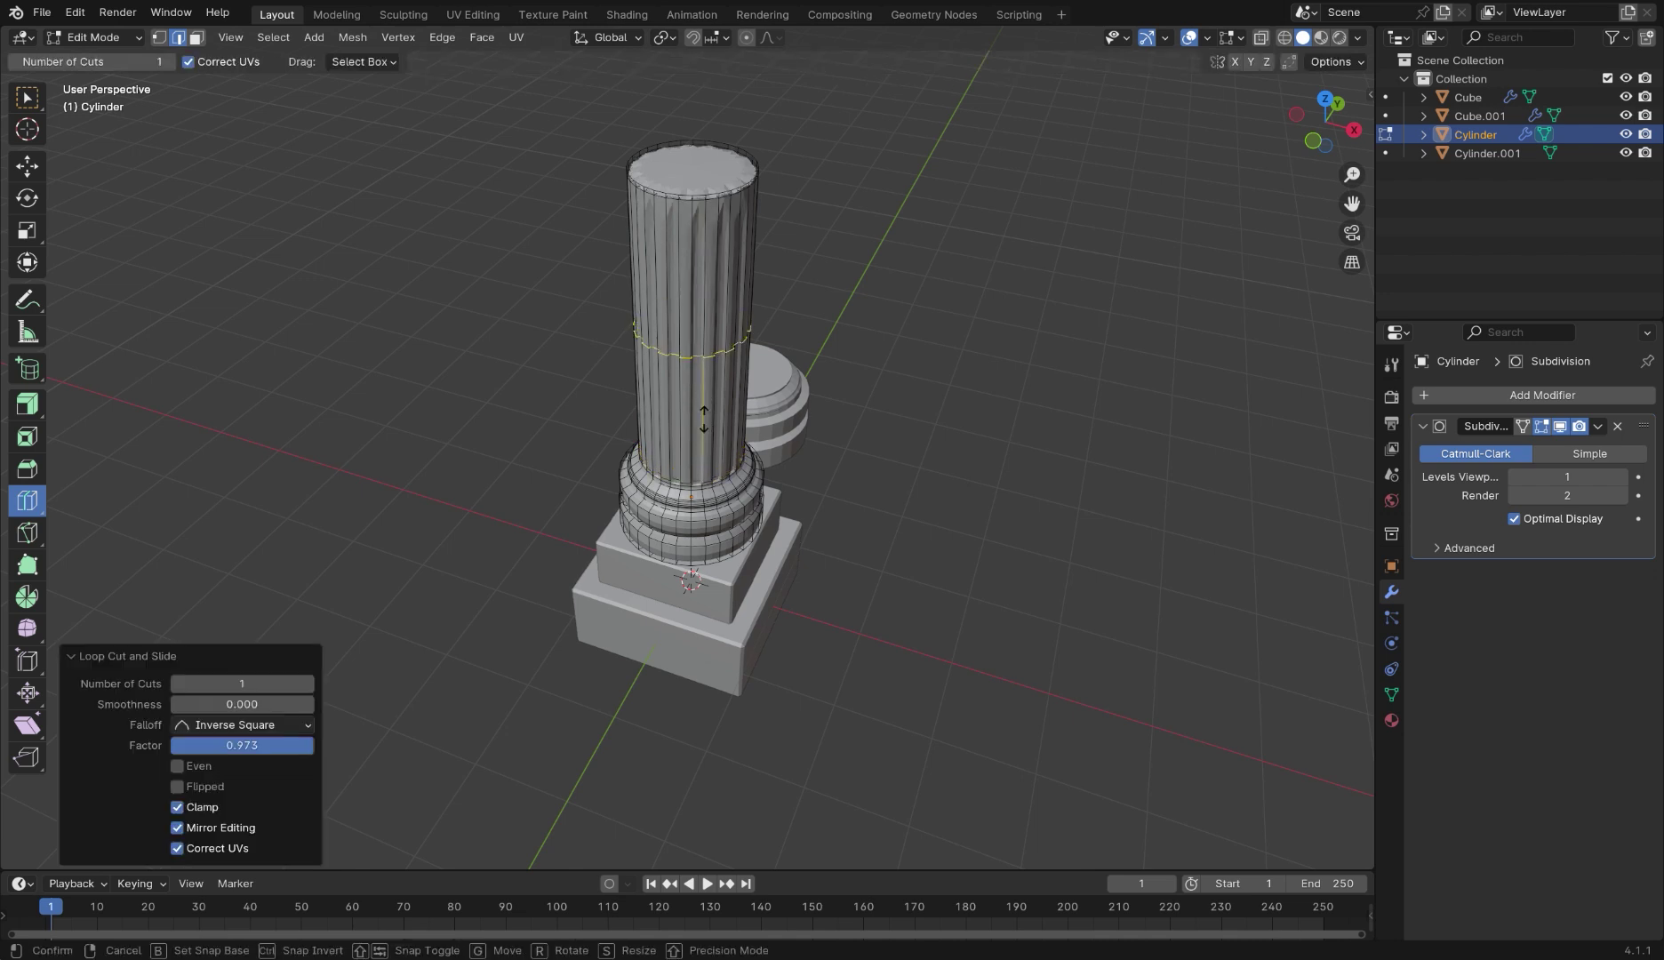
{"action": "left_click_drag", "start_coordinate": [699, 342], "coordinate": [696, 279]}
Set the Subdivision modifier's viewport levels to 2 and collapse its settings
{"action": "double_click", "coordinate": [1567, 477]}
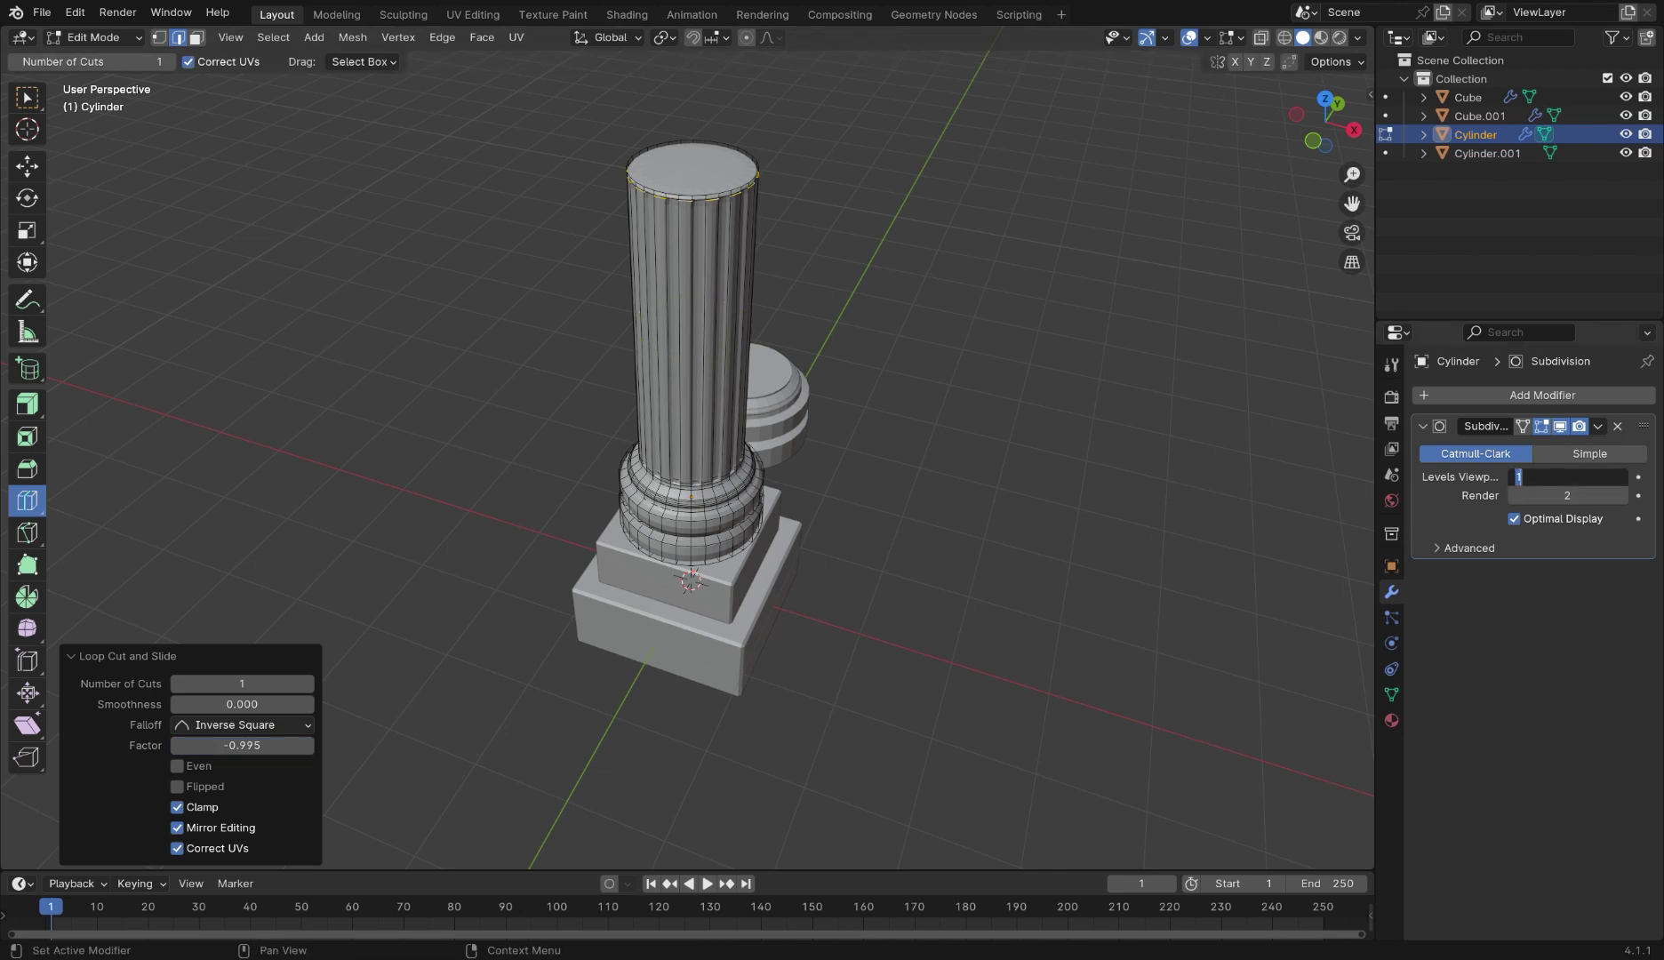
{"action": "type", "text": "2"}
{"action": "key", "text": "Return"}
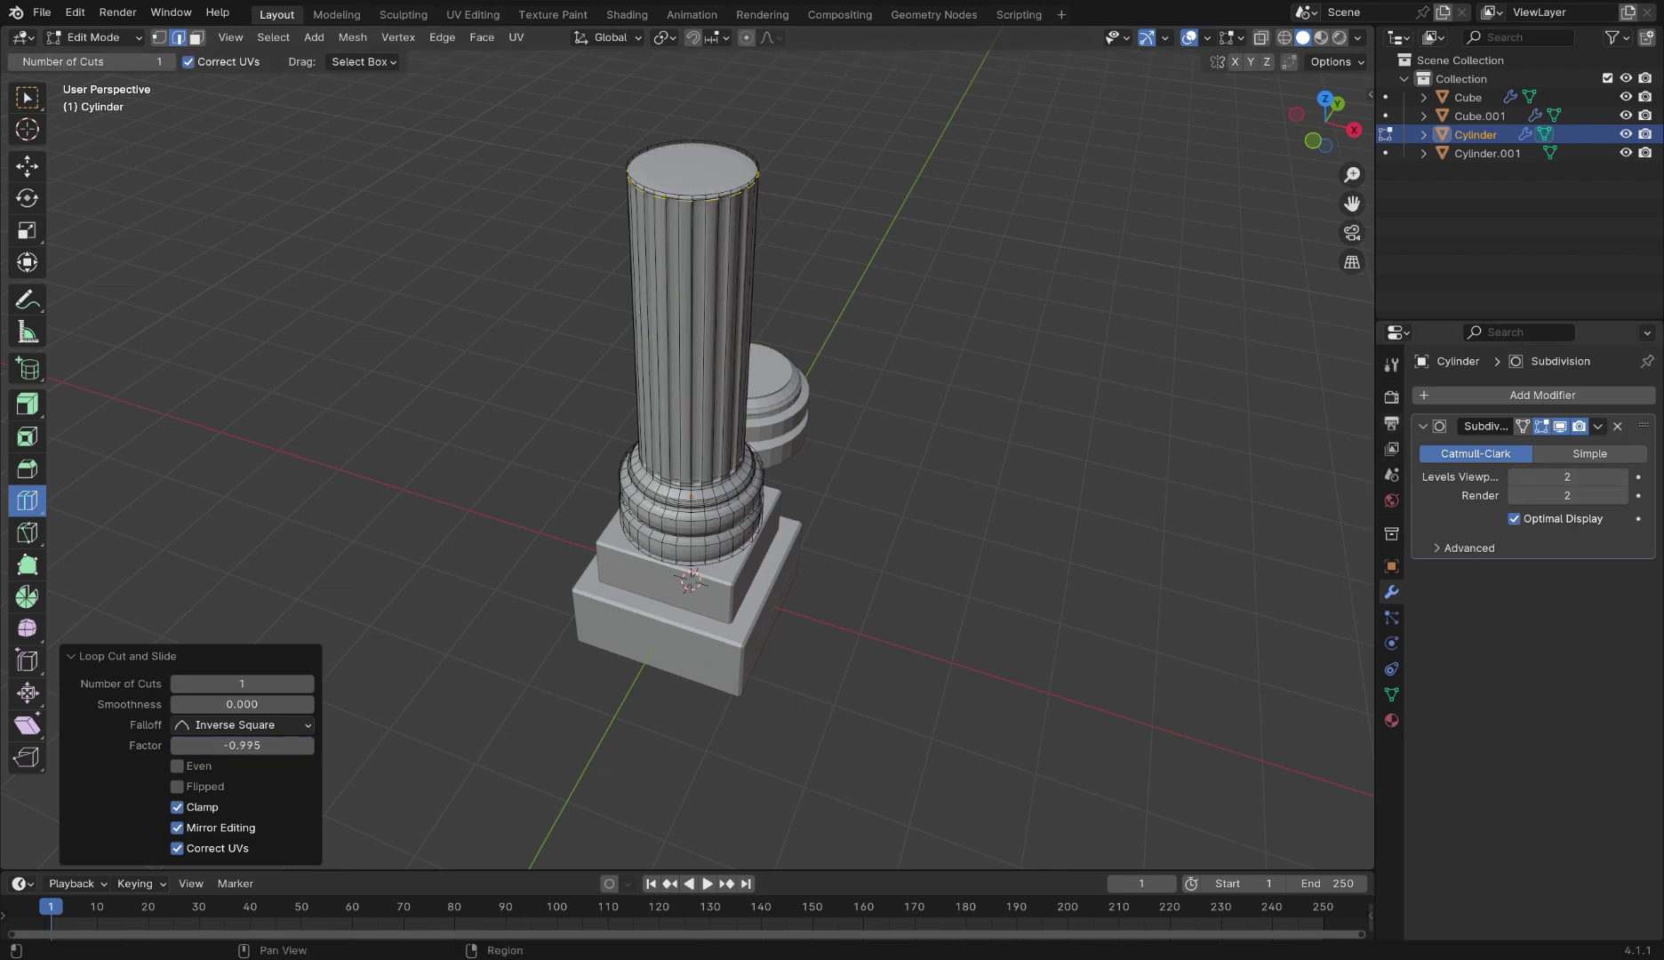
{"action": "left_click", "coordinate": [1423, 426]}
Select the duplicated moulding in Object Mode, centre it over the column along Y and place it at the shaft's top
{"action": "middle_click_drag", "start_coordinate": [996, 427], "coordinate": [1015, 362]}
{"action": "key", "text": "Tab"}
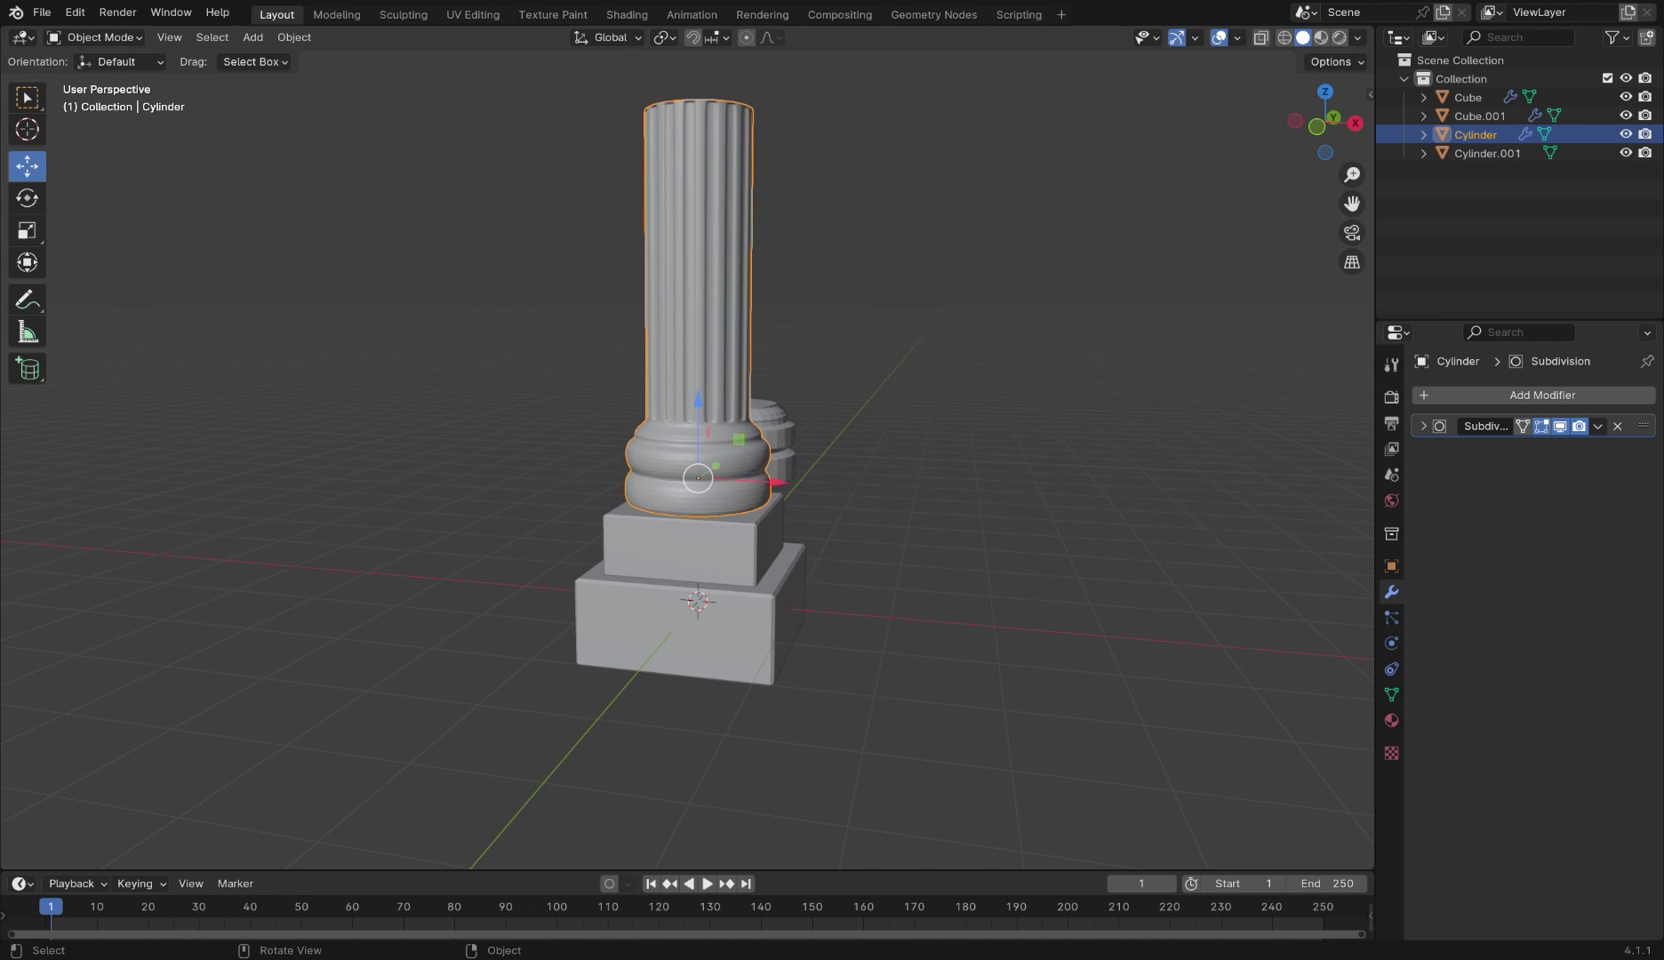
{"action": "left_click", "coordinate": [779, 438]}
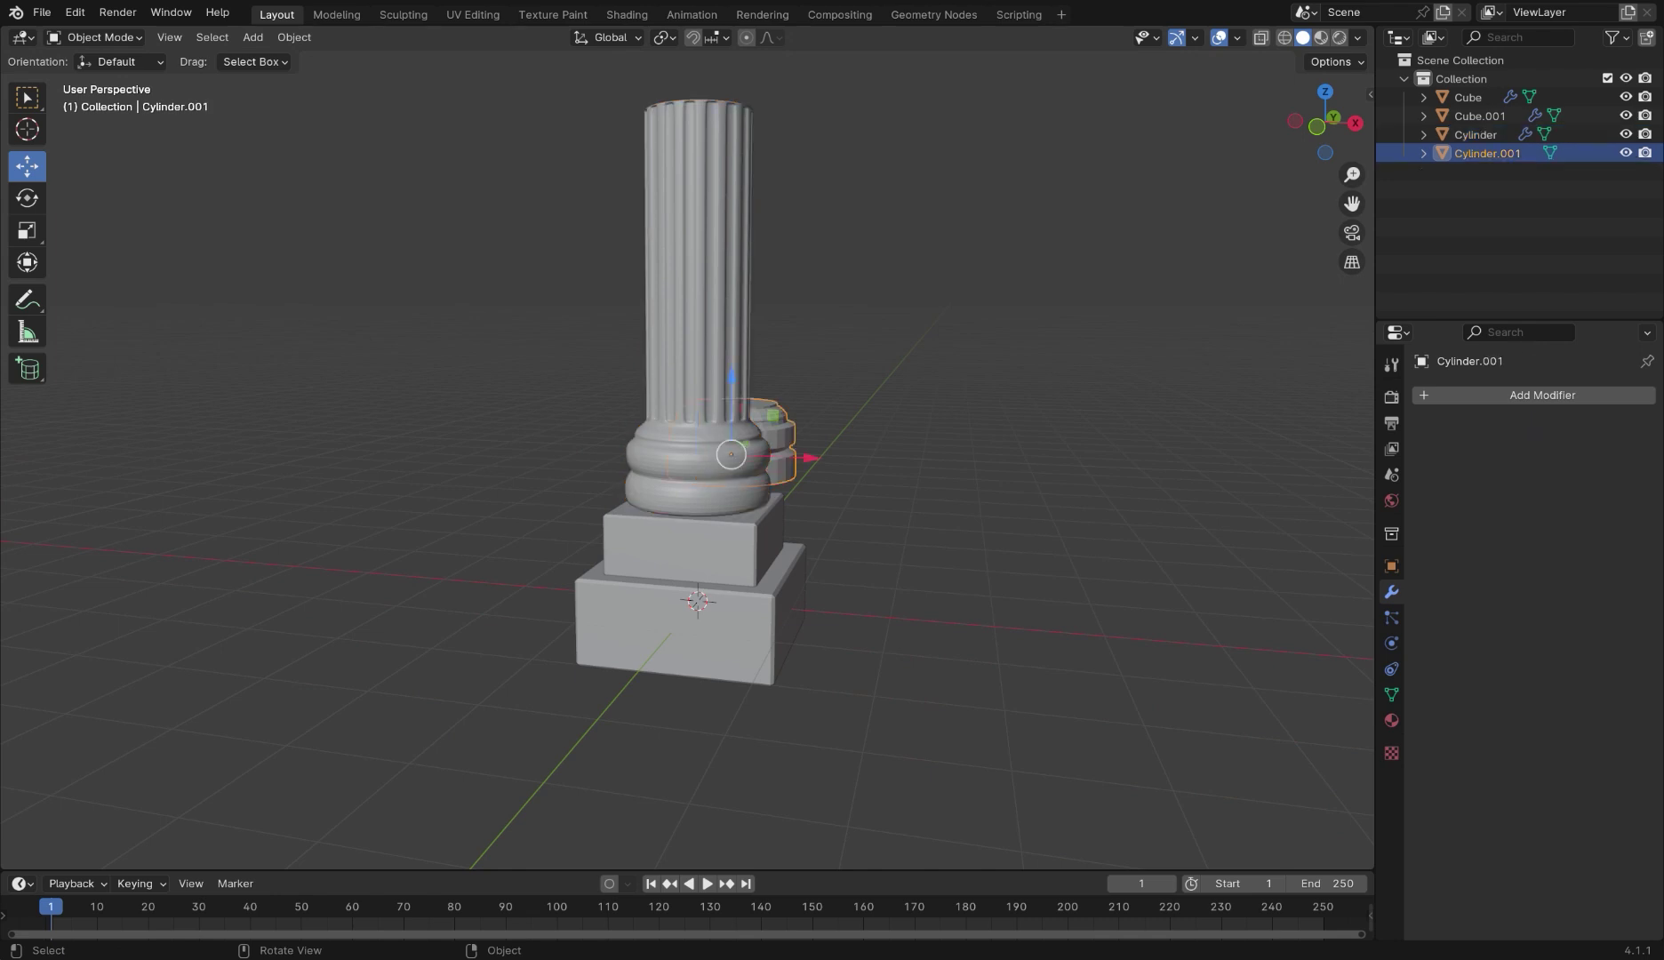
{"action": "key", "text": "KP_7"}
{"action": "left_click_drag", "start_coordinate": [708, 267], "coordinate": [709, 356]}
{"action": "left_click_drag", "start_coordinate": [709, 356], "coordinate": [709, 411]}
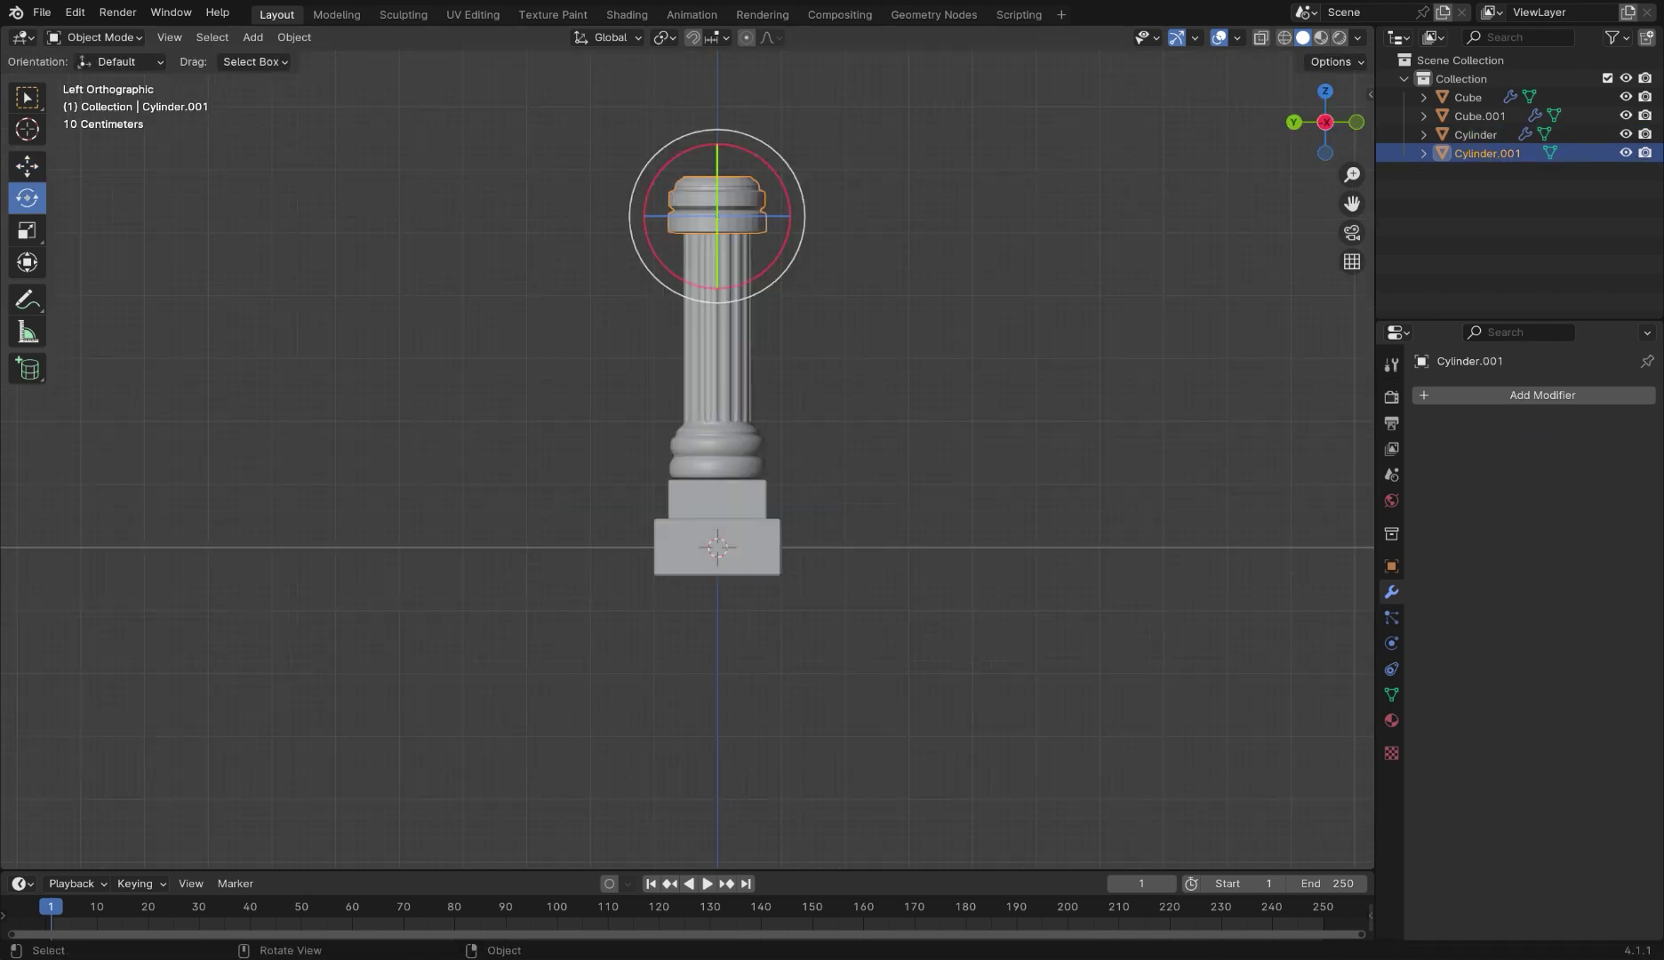
Rotate the duplicated moulding at the shaft's top 180° about the X axis to turn it upside down
{"action": "left_click_drag", "start_coordinate": [784, 243], "coordinate": [806, 308]}
{"action": "type", "text": "180"}
{"action": "left_click", "coordinate": [806, 308]}
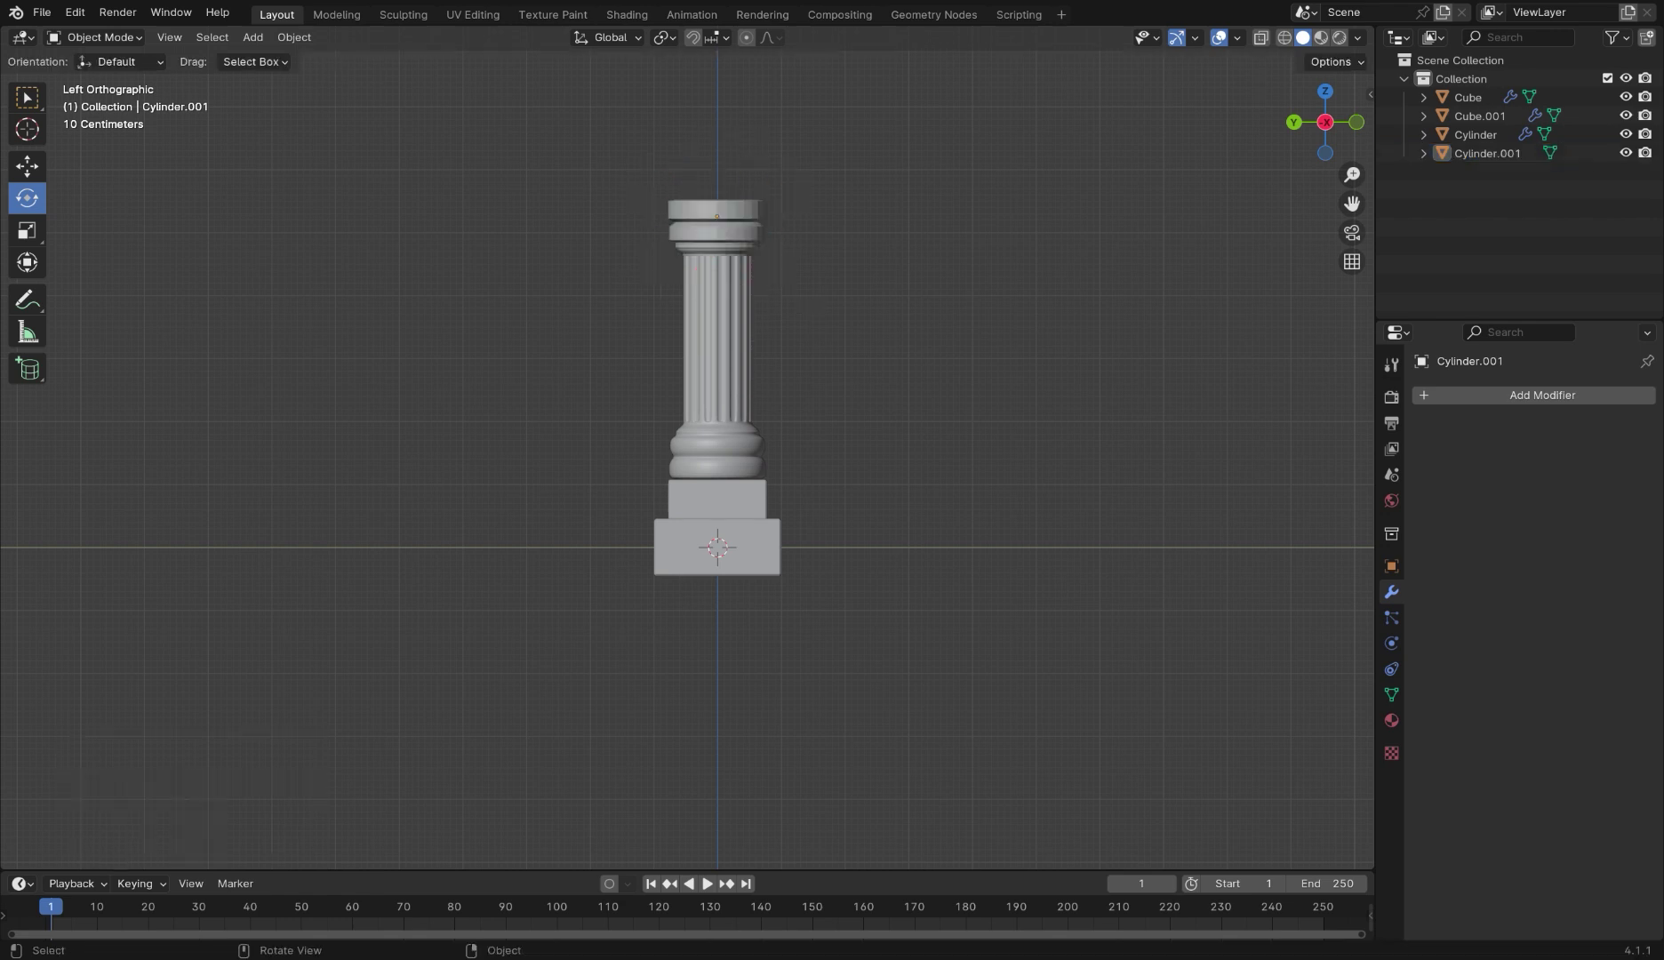
Add a Subdivision Surface modifier to the flipped capital moulding and set its viewport levels to 2
{"action": "scroll", "coordinate": [806, 309], "scroll_direction": "up", "scroll_amount": 3}
{"action": "middle_click_drag", "start_coordinate": [807, 309], "coordinate": [887, 578], "text": "shift"}
{"action": "left_click", "coordinate": [697, 318]}
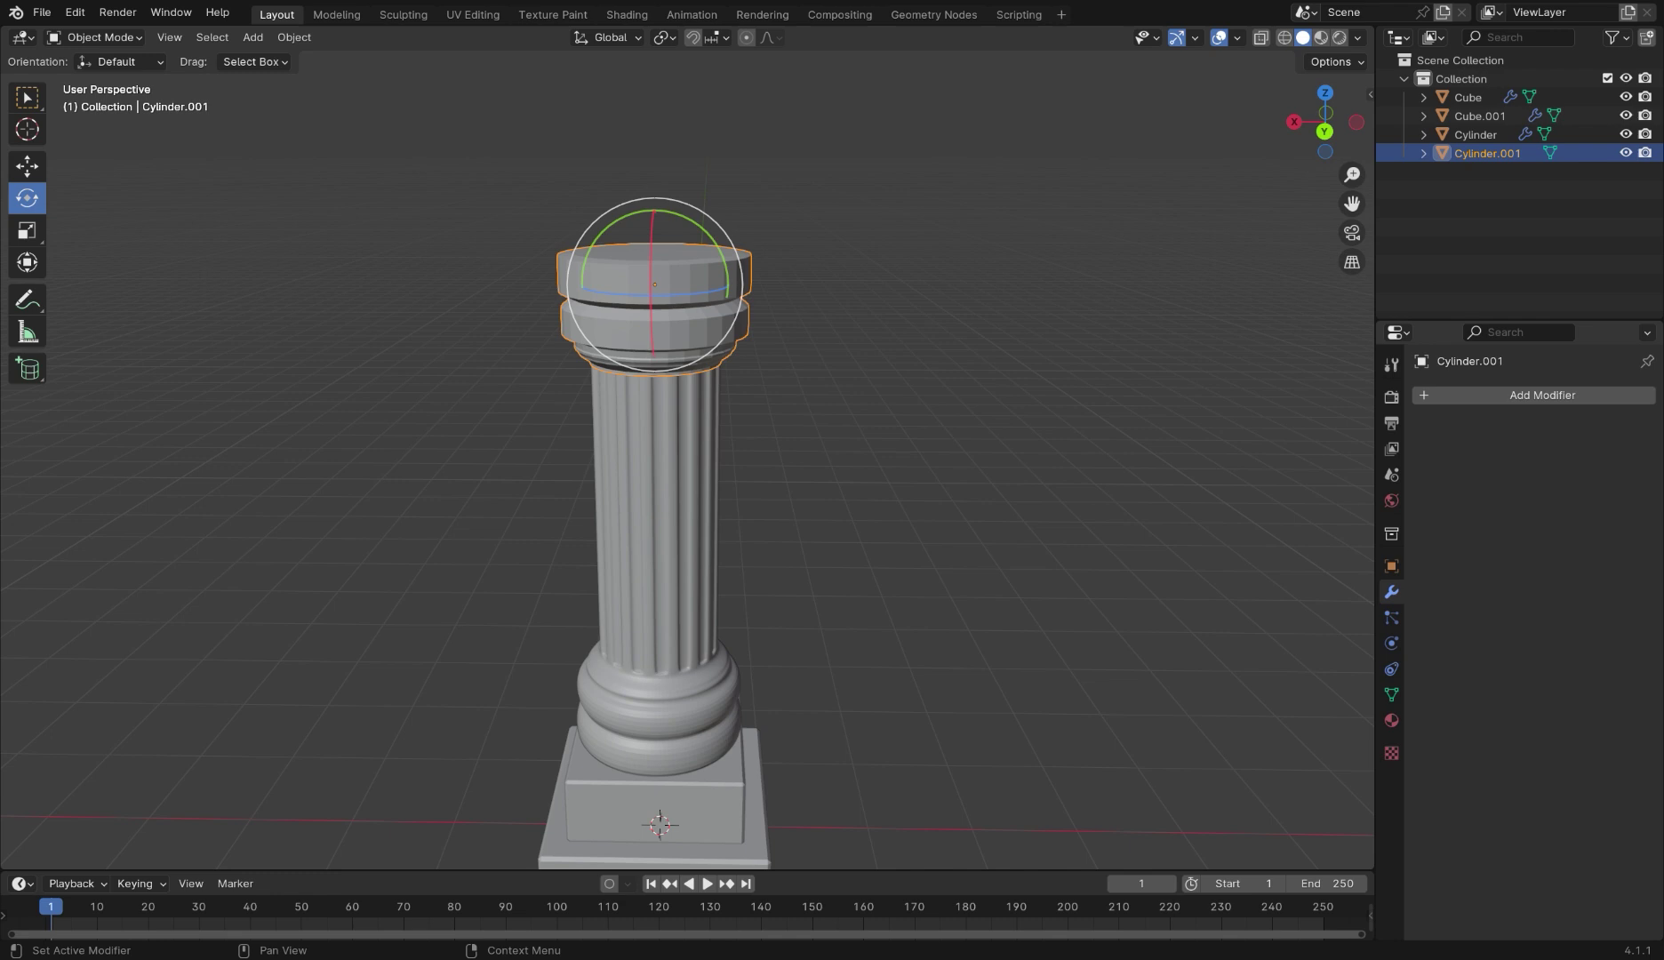
{"action": "left_click", "coordinate": [1489, 393]}
{"action": "mouse_move", "coordinate": [1489, 391]}
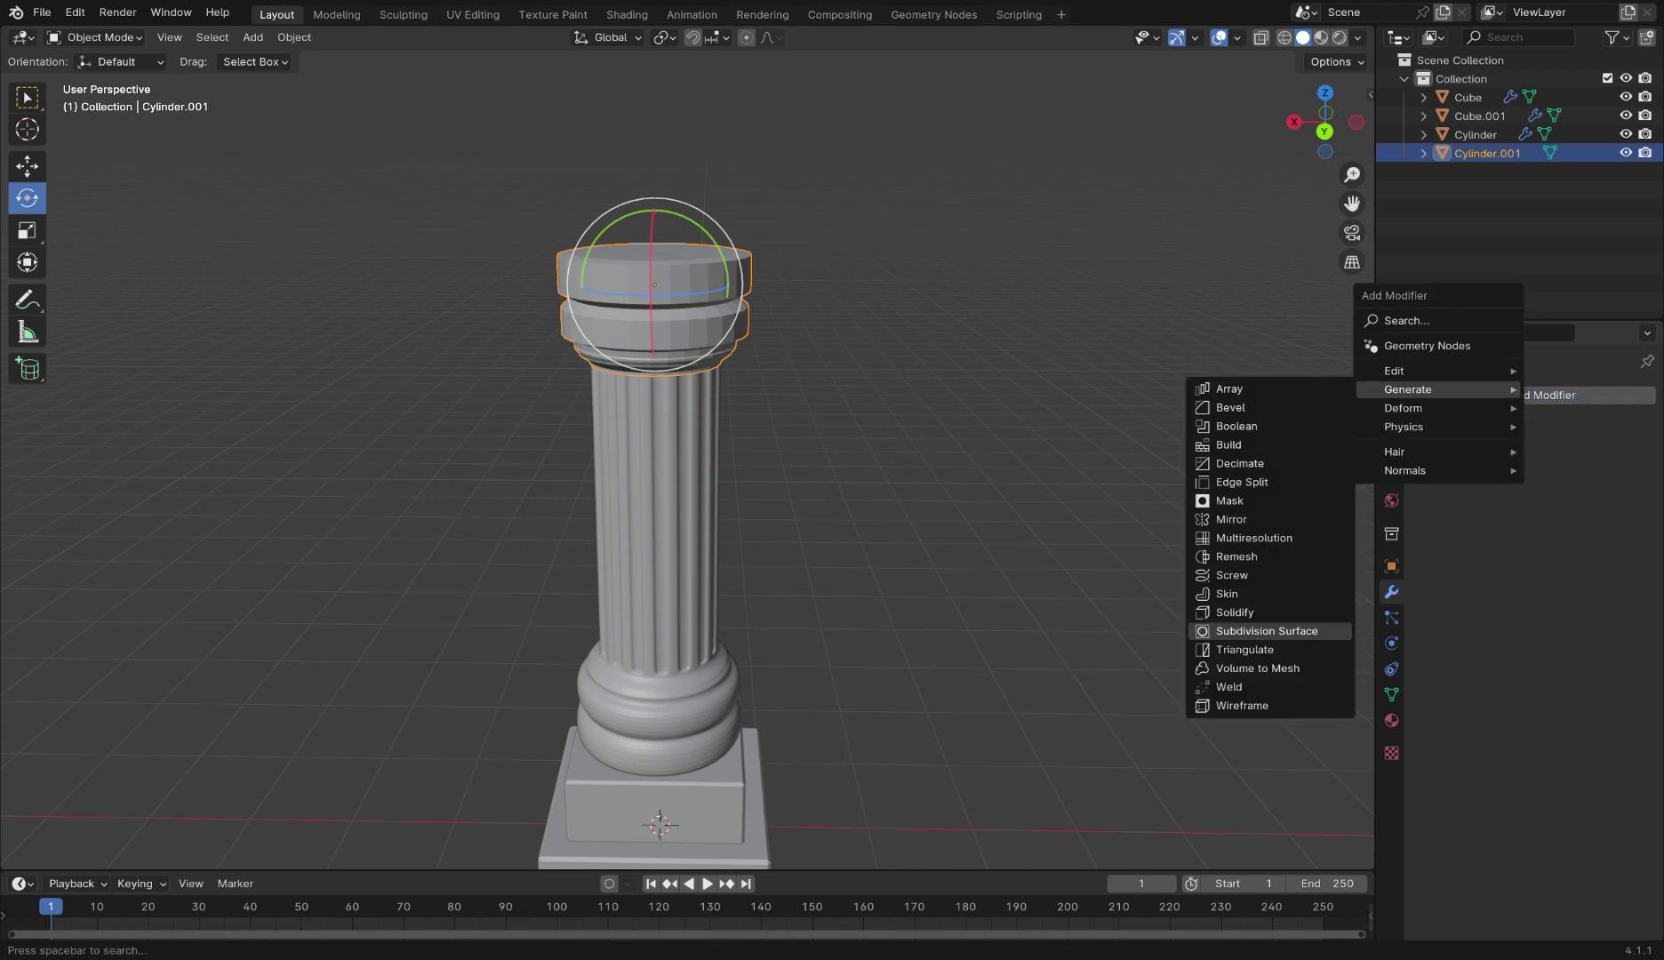
{"action": "left_click", "coordinate": [1267, 631]}
{"action": "double_click", "coordinate": [1567, 476]}
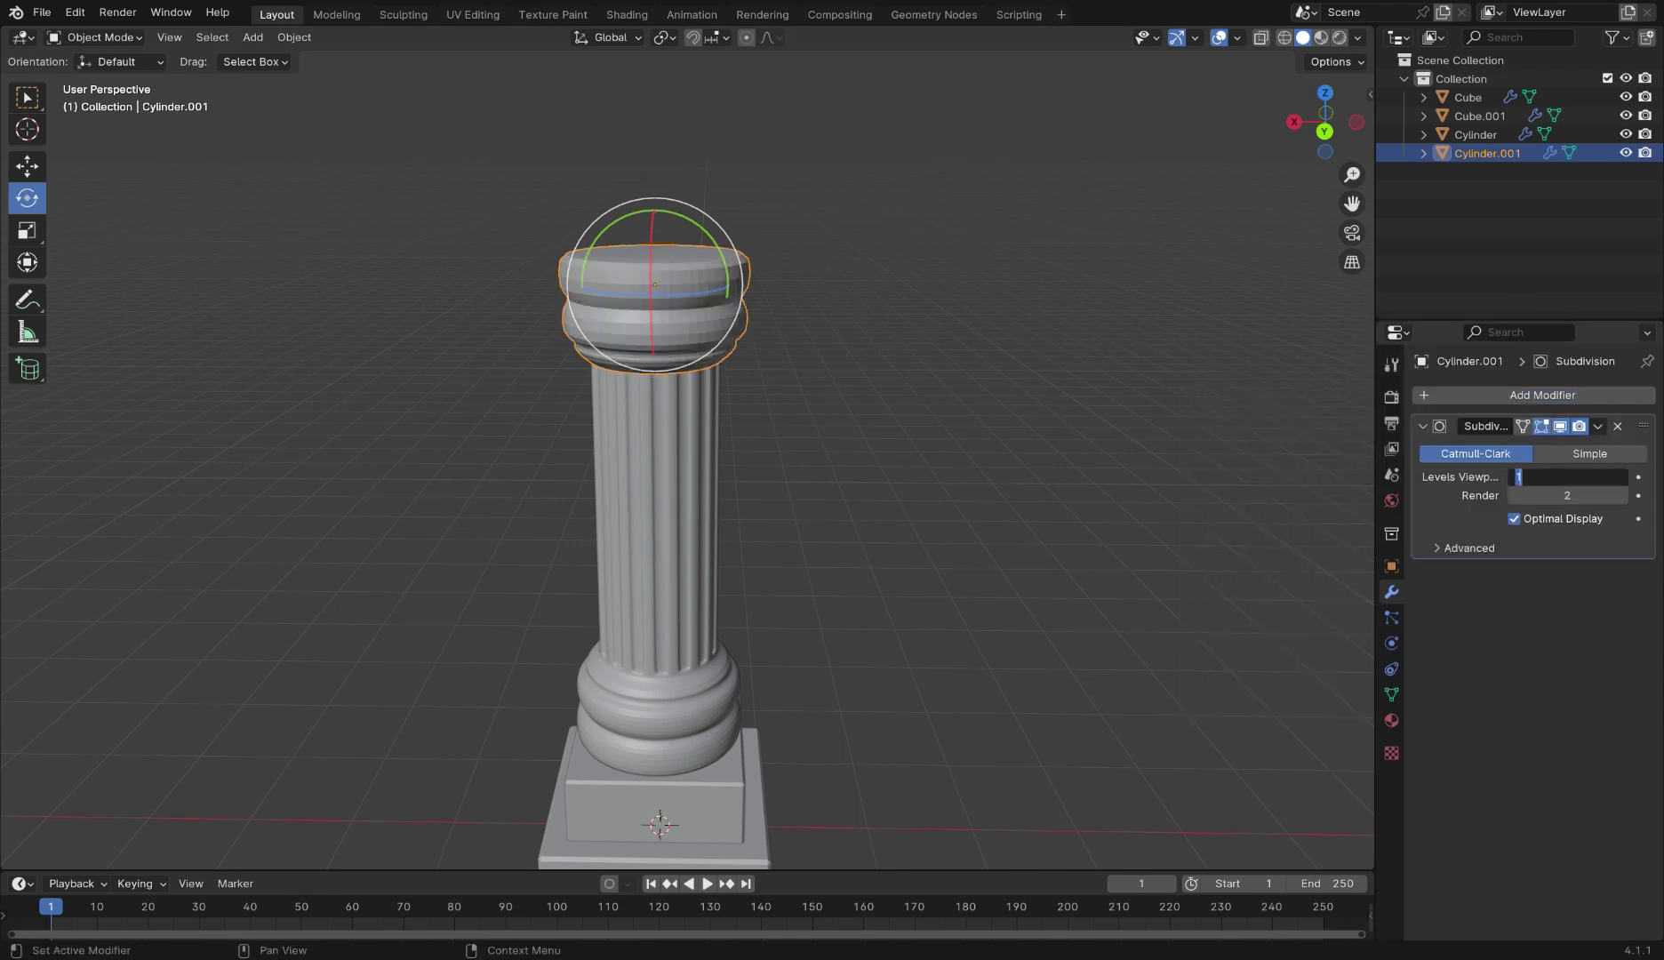
{"action": "type", "text": "2"}
{"action": "key", "text": "Return"}
Raise the capital moulding about 0.42 m along Z at the fluted shaft's top and deselect it
{"action": "middle_click_drag", "start_coordinate": [889, 498], "coordinate": [774, 461]}
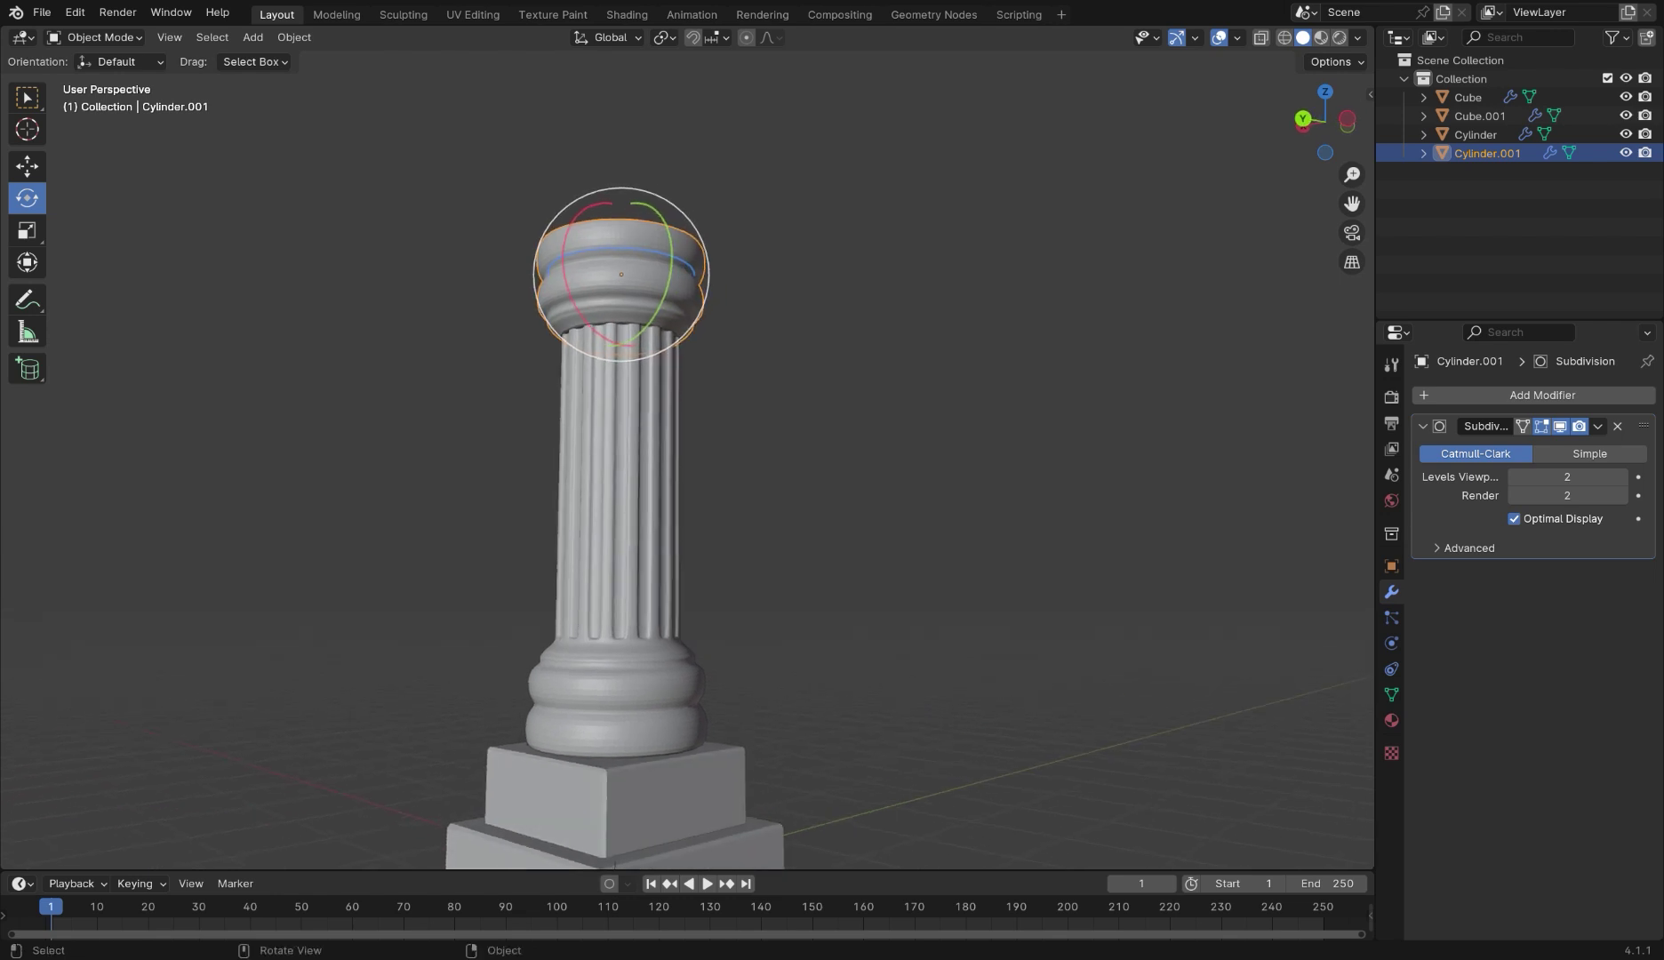
{"action": "left_click", "coordinate": [27, 165]}
{"action": "left_click_drag", "start_coordinate": [622, 197], "coordinate": [622, 158]}
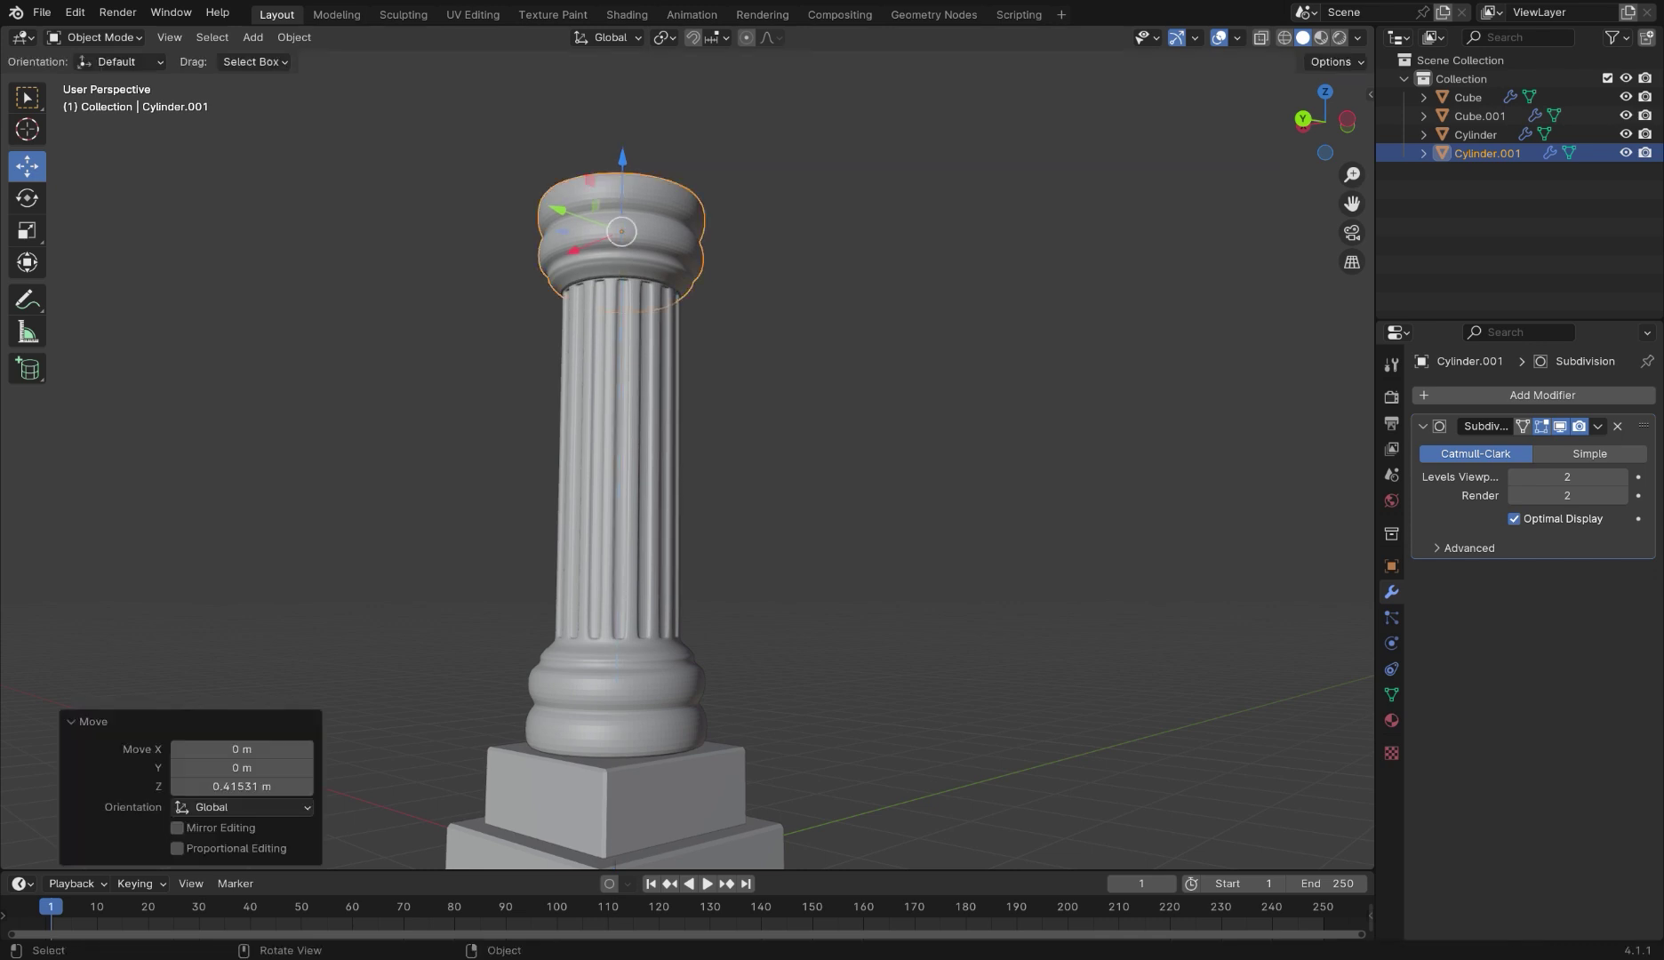
{"action": "left_click", "coordinate": [818, 373]}
{"action": "scroll", "coordinate": [817, 374], "scroll_direction": "down", "scroll_amount": 4}
{"action": "middle_click_drag", "start_coordinate": [817, 374], "coordinate": [917, 391]}
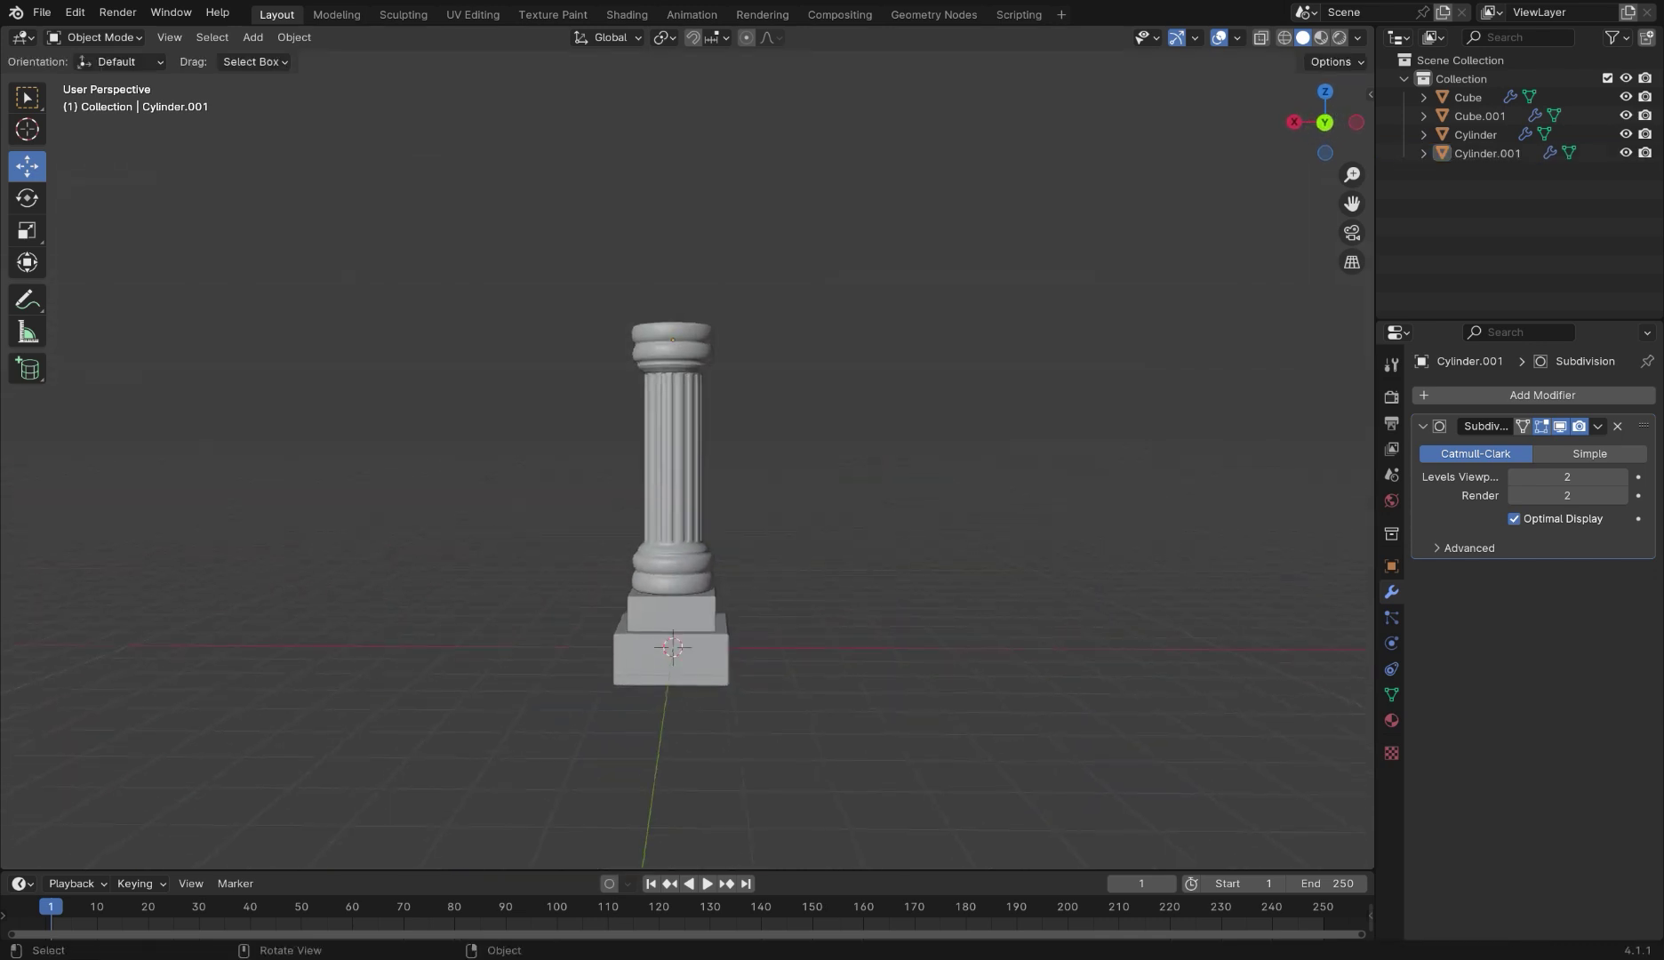
Copy and paste both base blocks together and raise the copies along Z above the capital moulding
{"action": "left_click", "coordinate": [679, 348]}
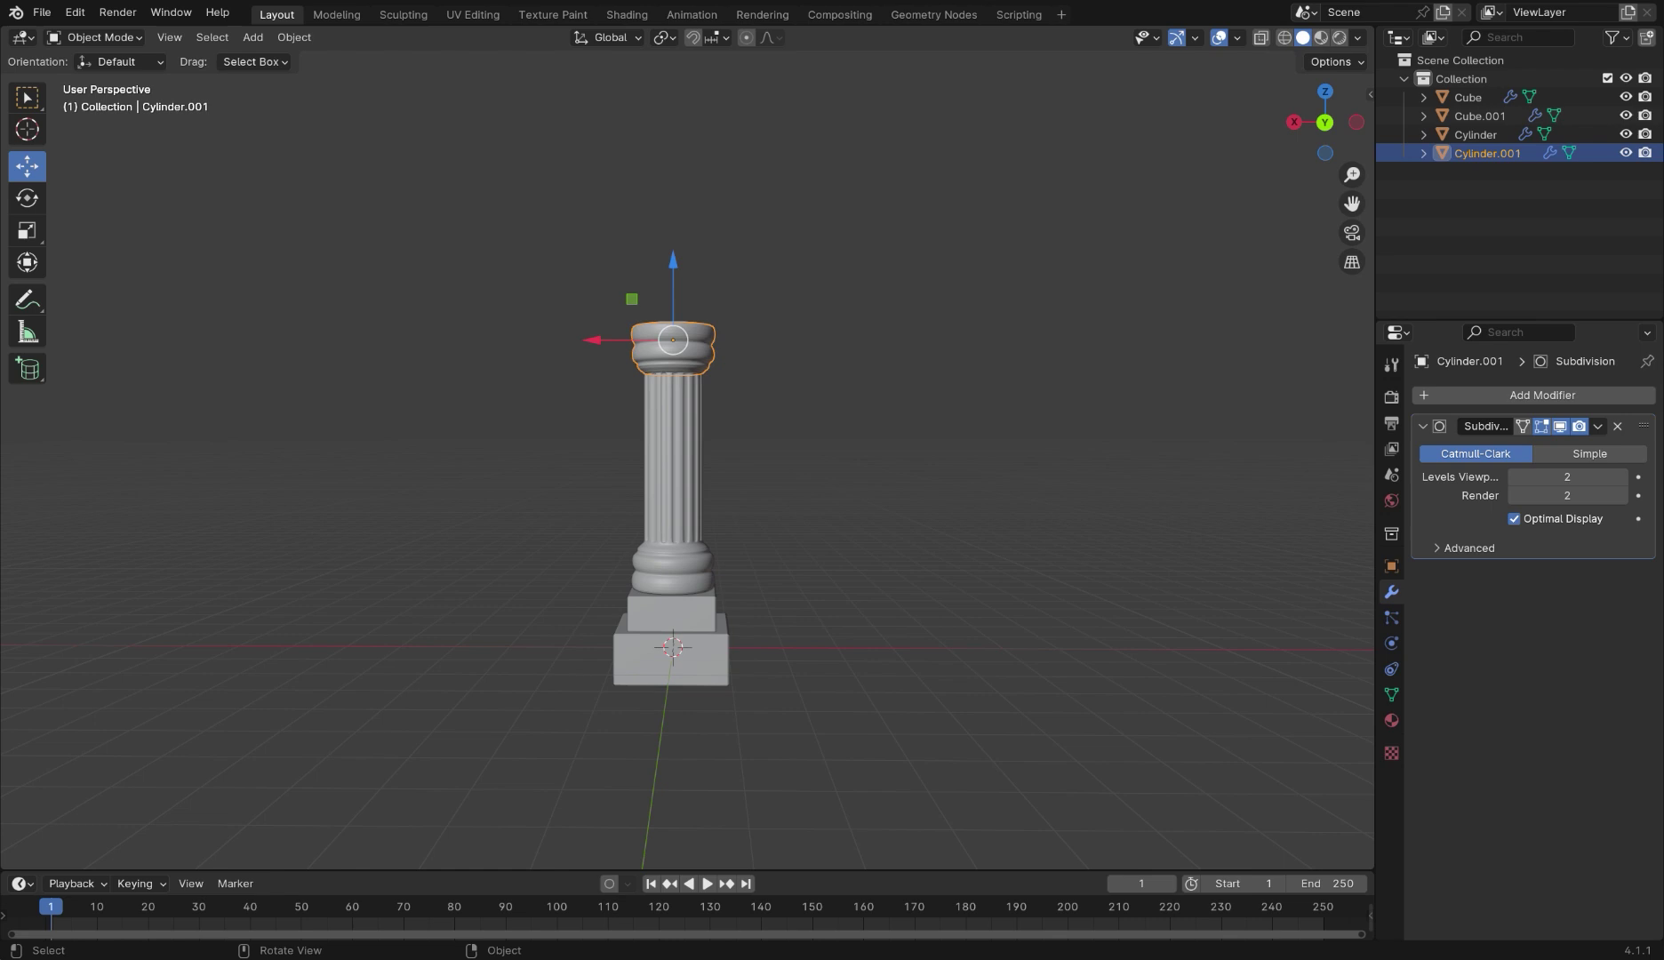
{"action": "left_click", "coordinate": [677, 471]}
{"action": "left_click", "coordinate": [680, 613]}
{"action": "left_click", "coordinate": [684, 662], "text": "shift"}
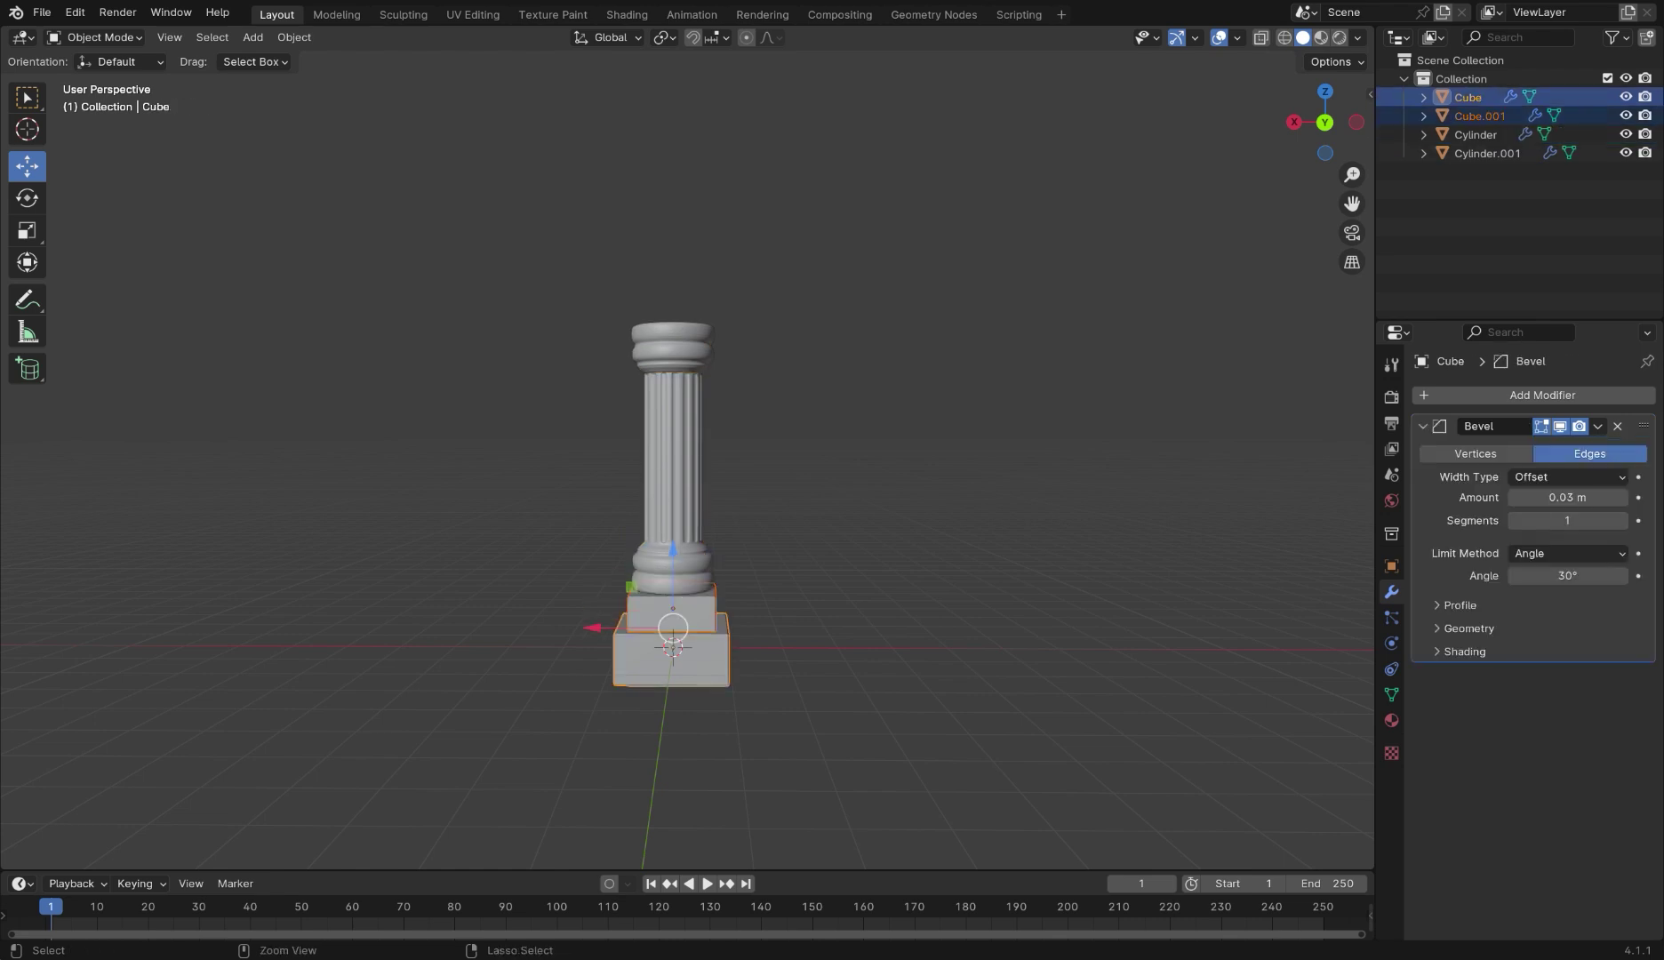
{"action": "key", "text": "ctrl+v"}
{"action": "key", "text": "g"}
{"action": "key", "text": "z"}
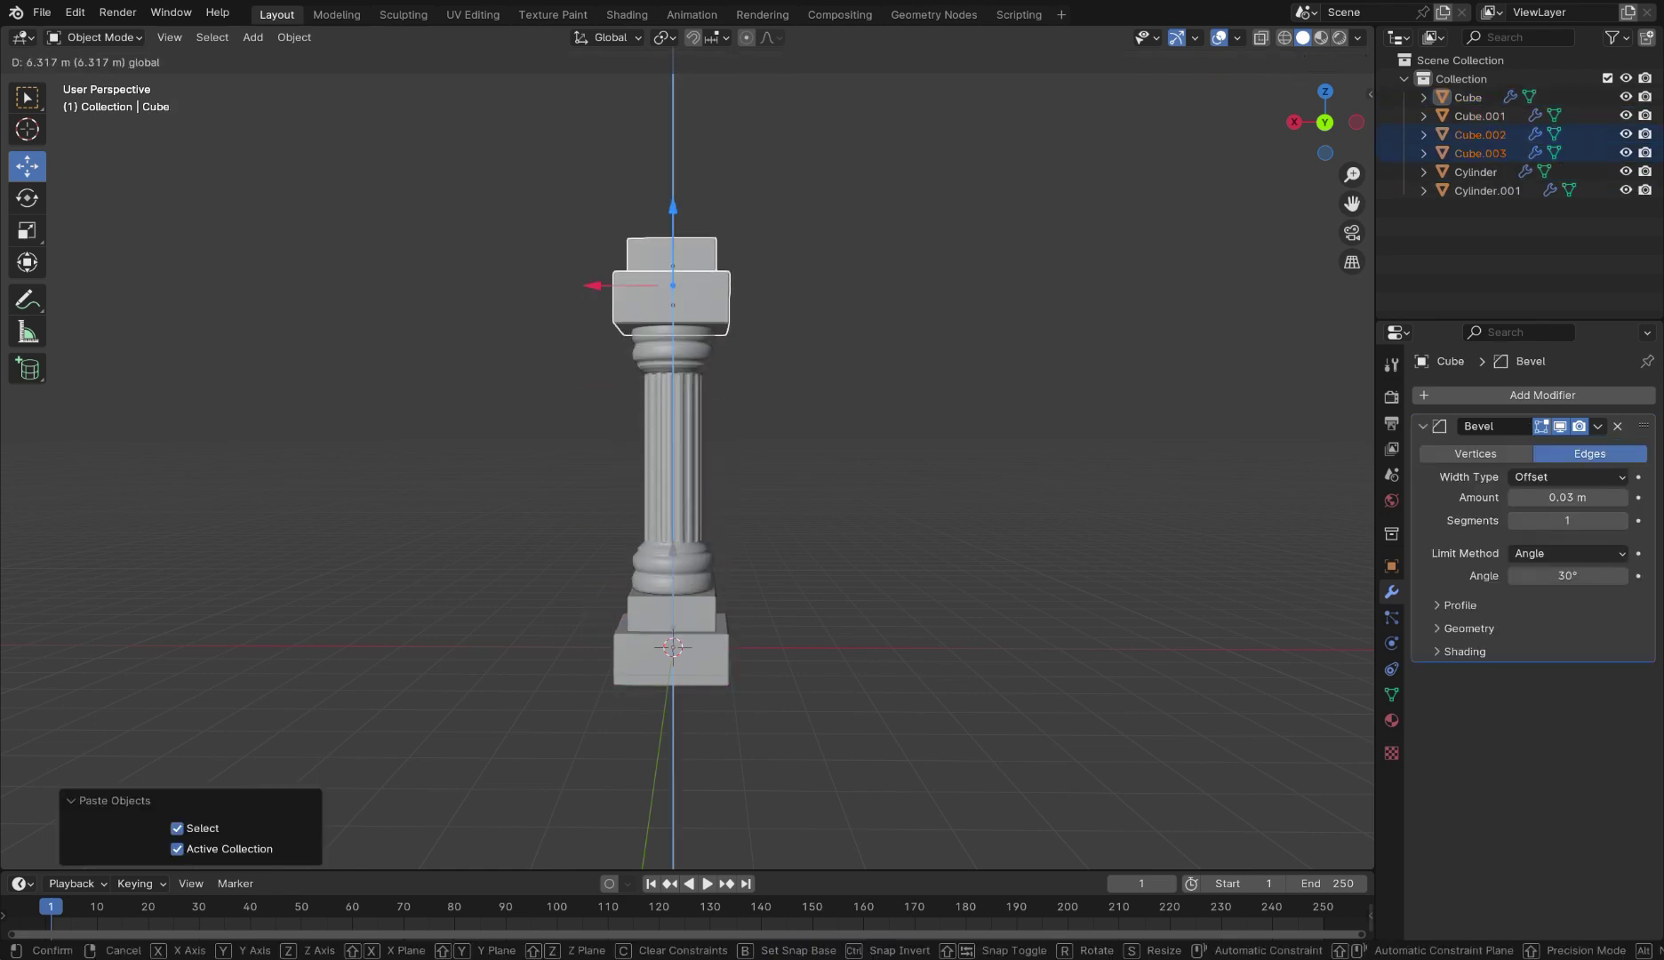
{"action": "mouse_move", "coordinate": [673, 192]}
{"action": "left_mouse_down"}
{"action": "mouse_move", "coordinate": [673, 111]}
{"action": "mouse_move", "coordinate": [673, 175]}
{"action": "left_mouse_up"}
Rearrange the copied blocks vertically so the smaller one rests on the capital moulding and the larger one sits on top
{"action": "left_click", "coordinate": [693, 158]}
{"action": "left_click", "coordinate": [695, 195], "text": "shift"}
{"action": "key", "text": "g"}
{"action": "key", "text": "z"}
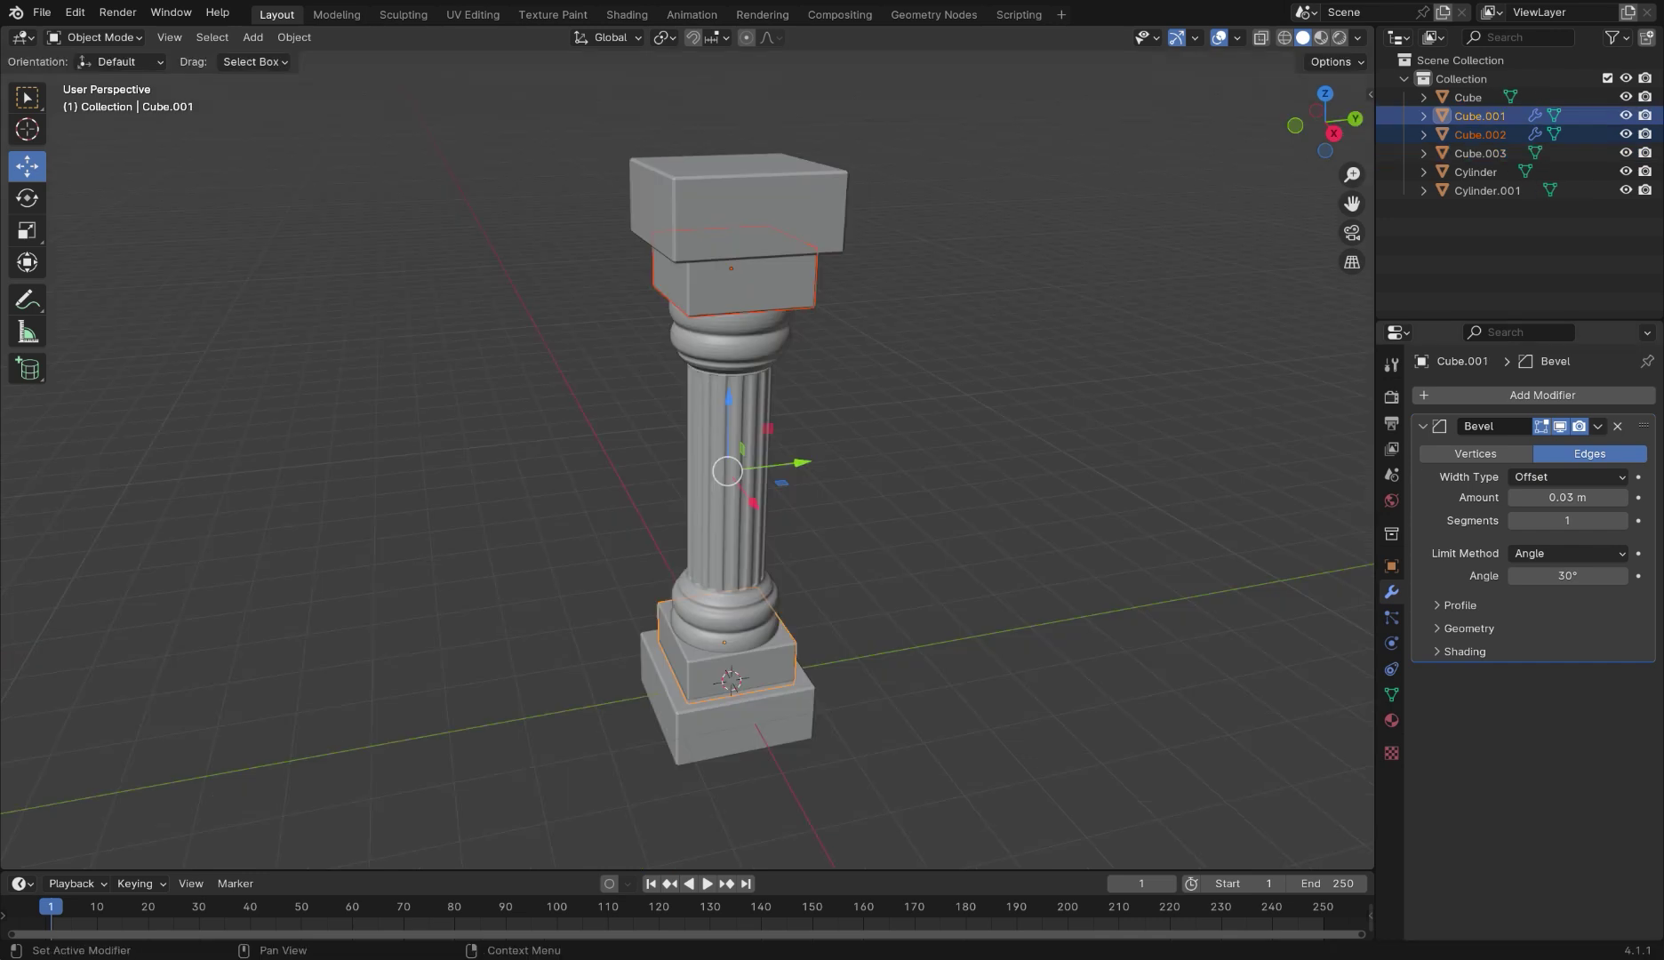
Apply the Bevel modifiers of the base's smaller block and of its copy above the capital moulding
{"action": "left_click", "coordinate": [1597, 426]}
{"action": "left_click", "coordinate": [1509, 447]}
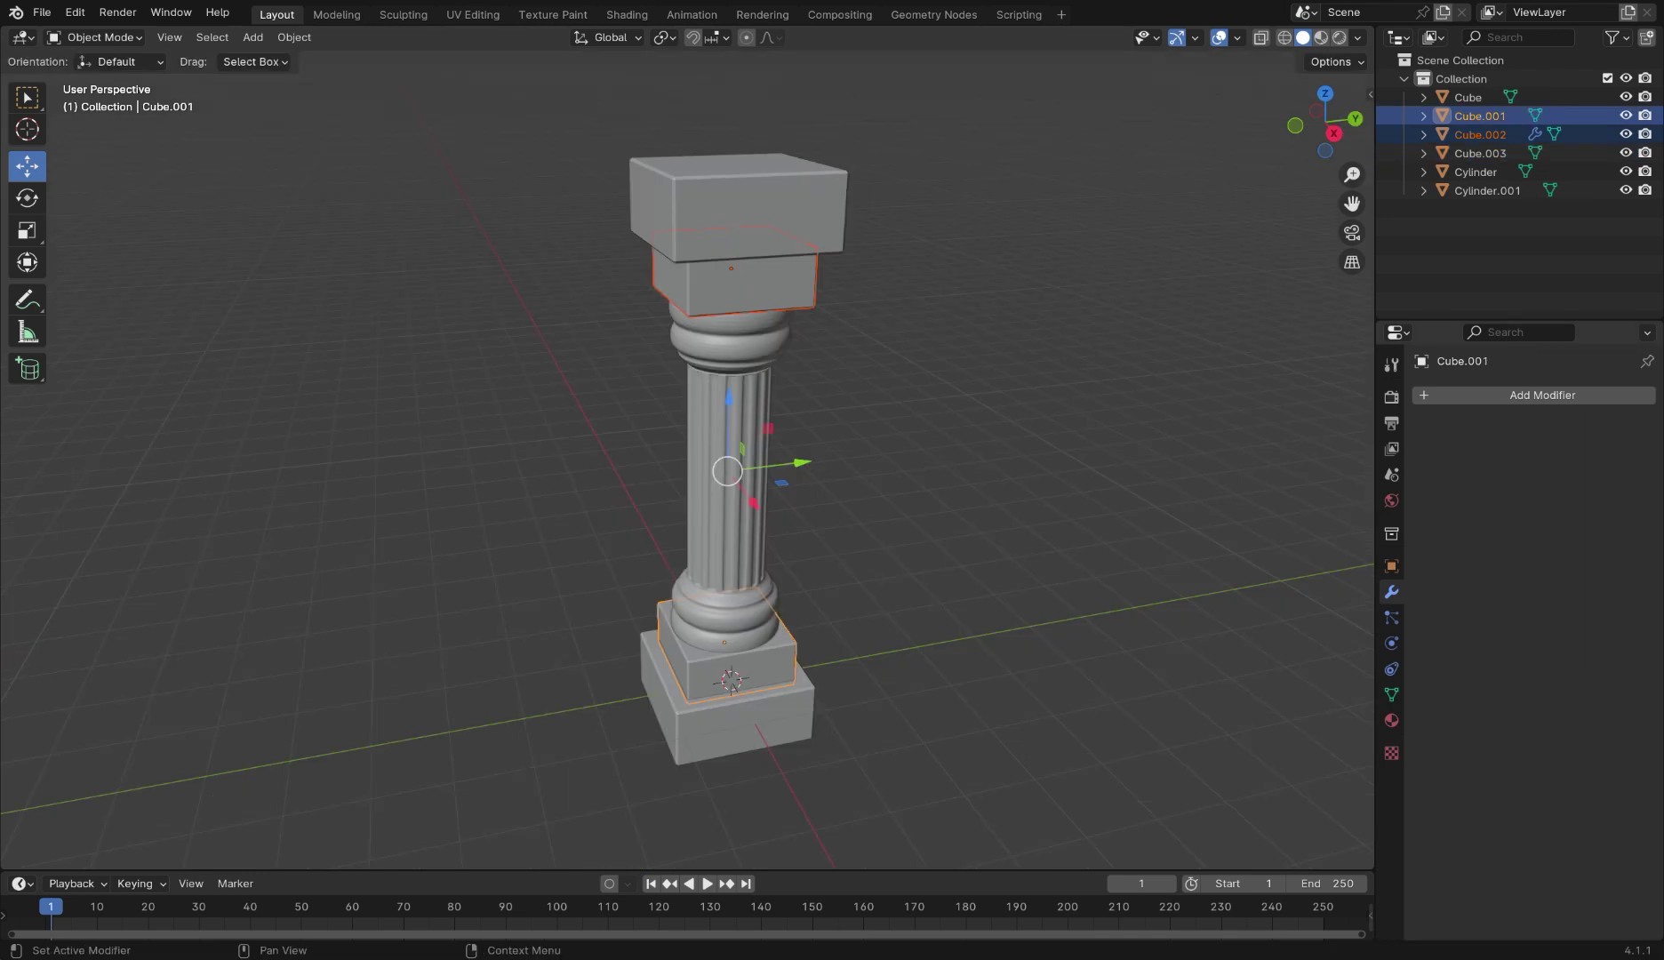
{"action": "left_click", "coordinate": [743, 727]}
{"action": "left_click", "coordinate": [740, 673], "text": "shift"}
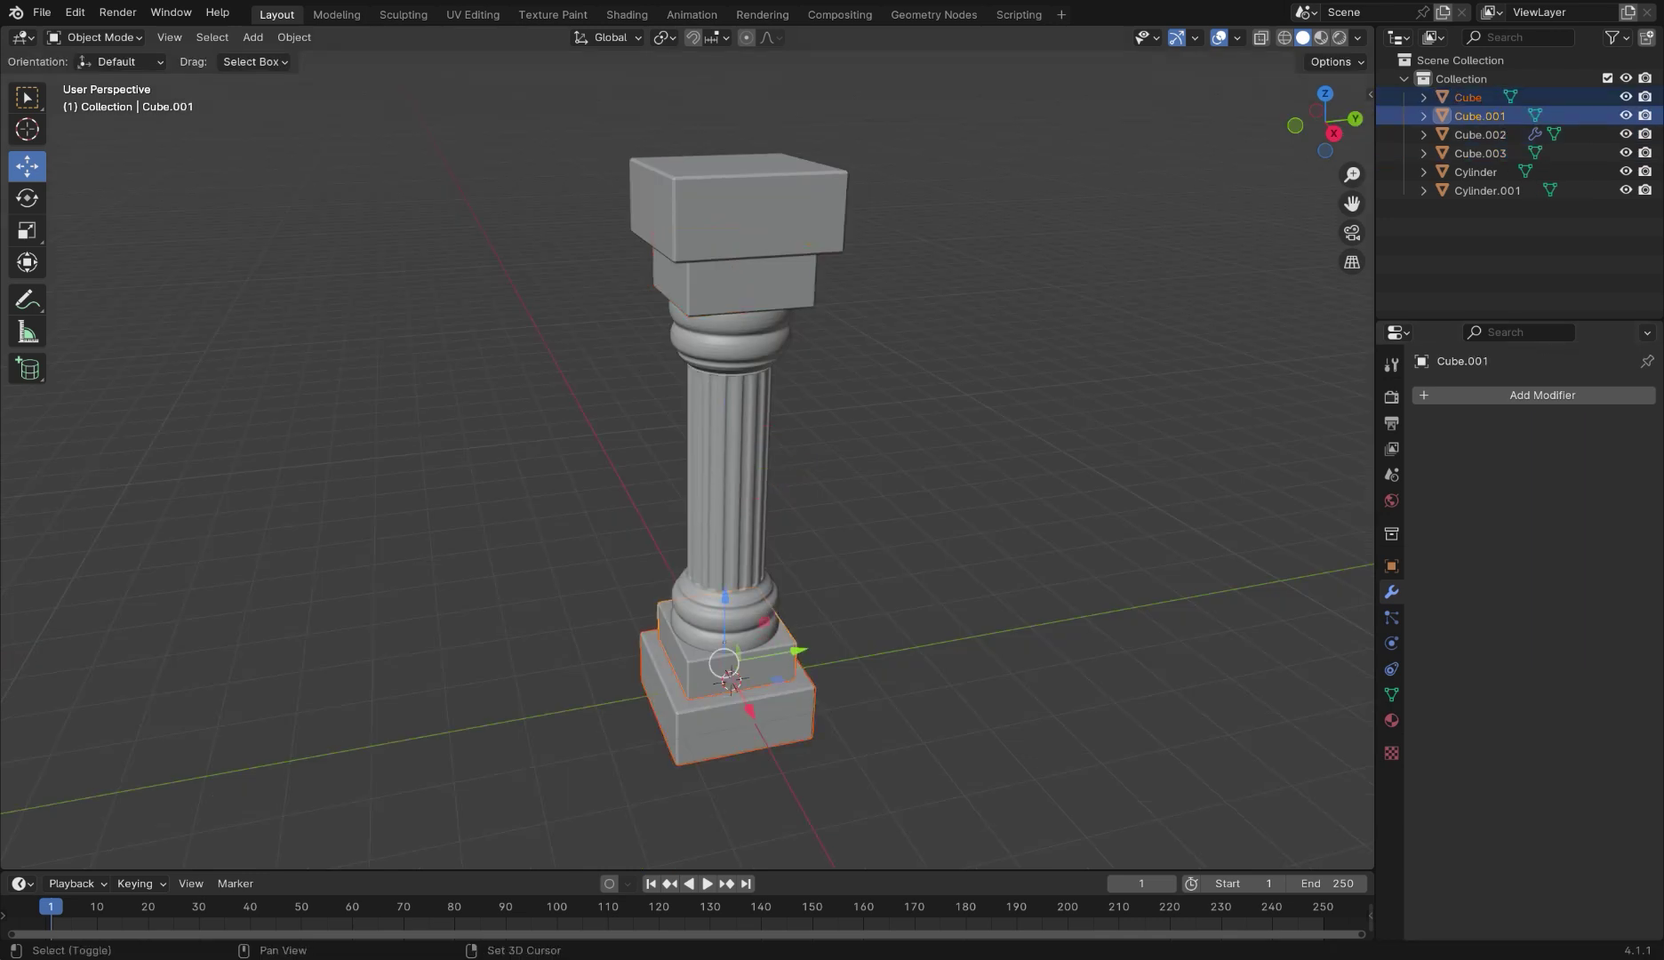
{"action": "left_click", "coordinate": [735, 613], "text": "shift"}
{"action": "left_click", "coordinate": [734, 342], "text": "shift"}
{"action": "left_click", "coordinate": [734, 285], "text": "shift"}
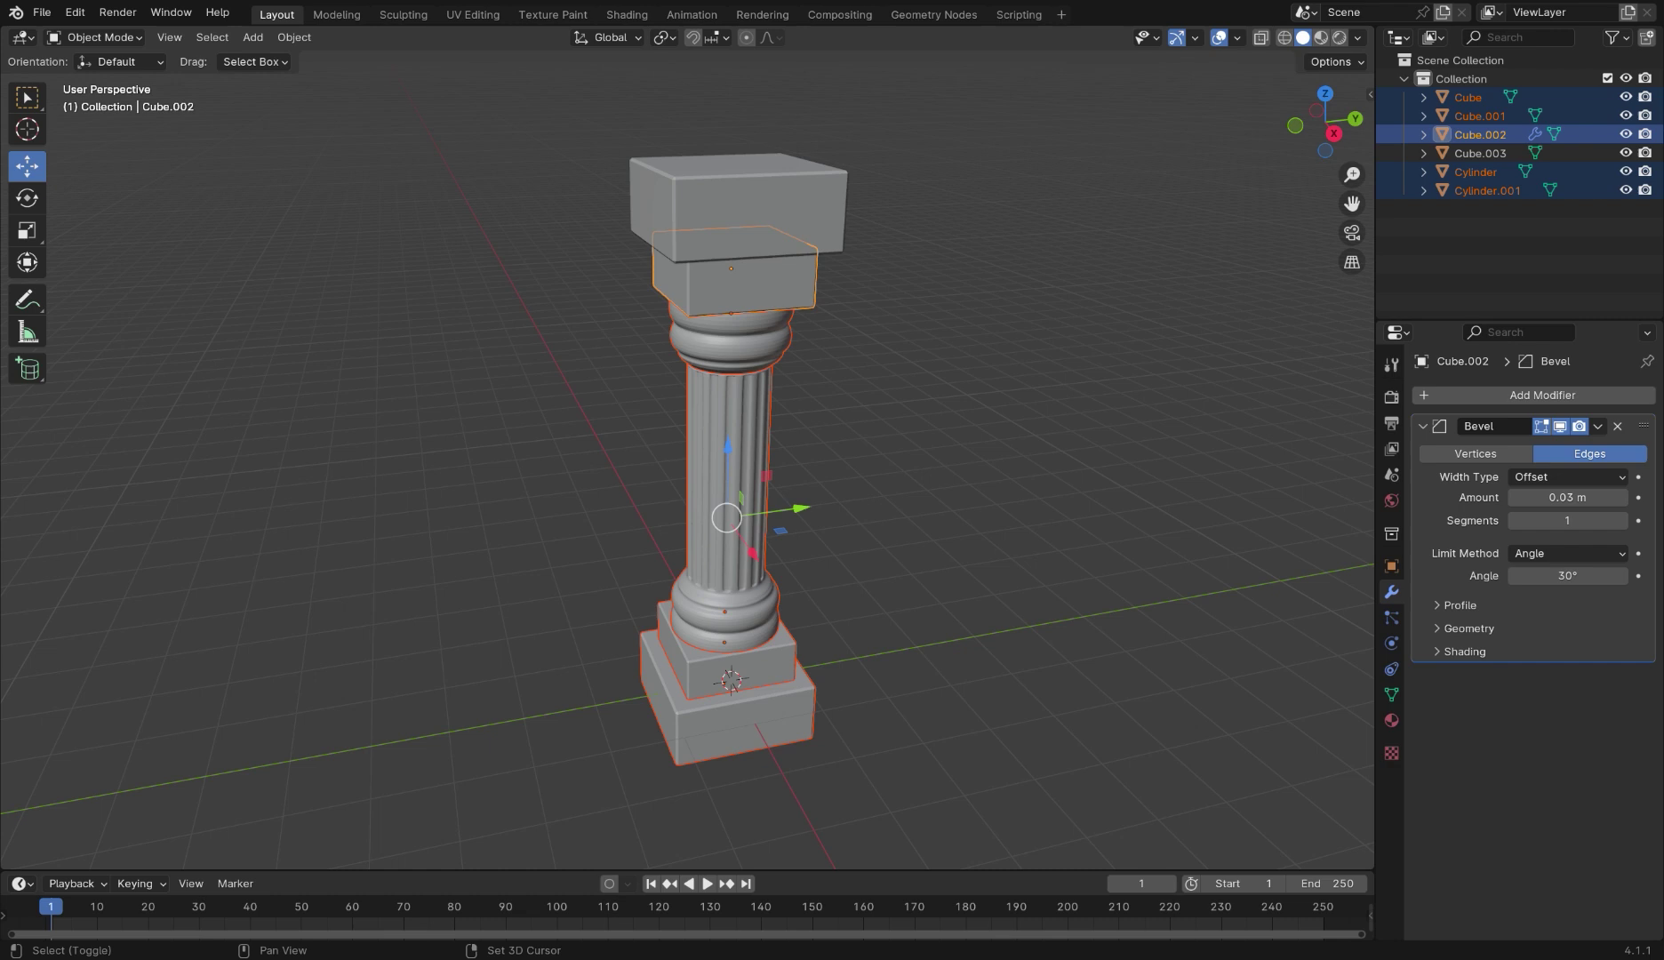
{"action": "left_click", "coordinate": [739, 216]}
{"action": "left_click", "coordinate": [739, 288]}
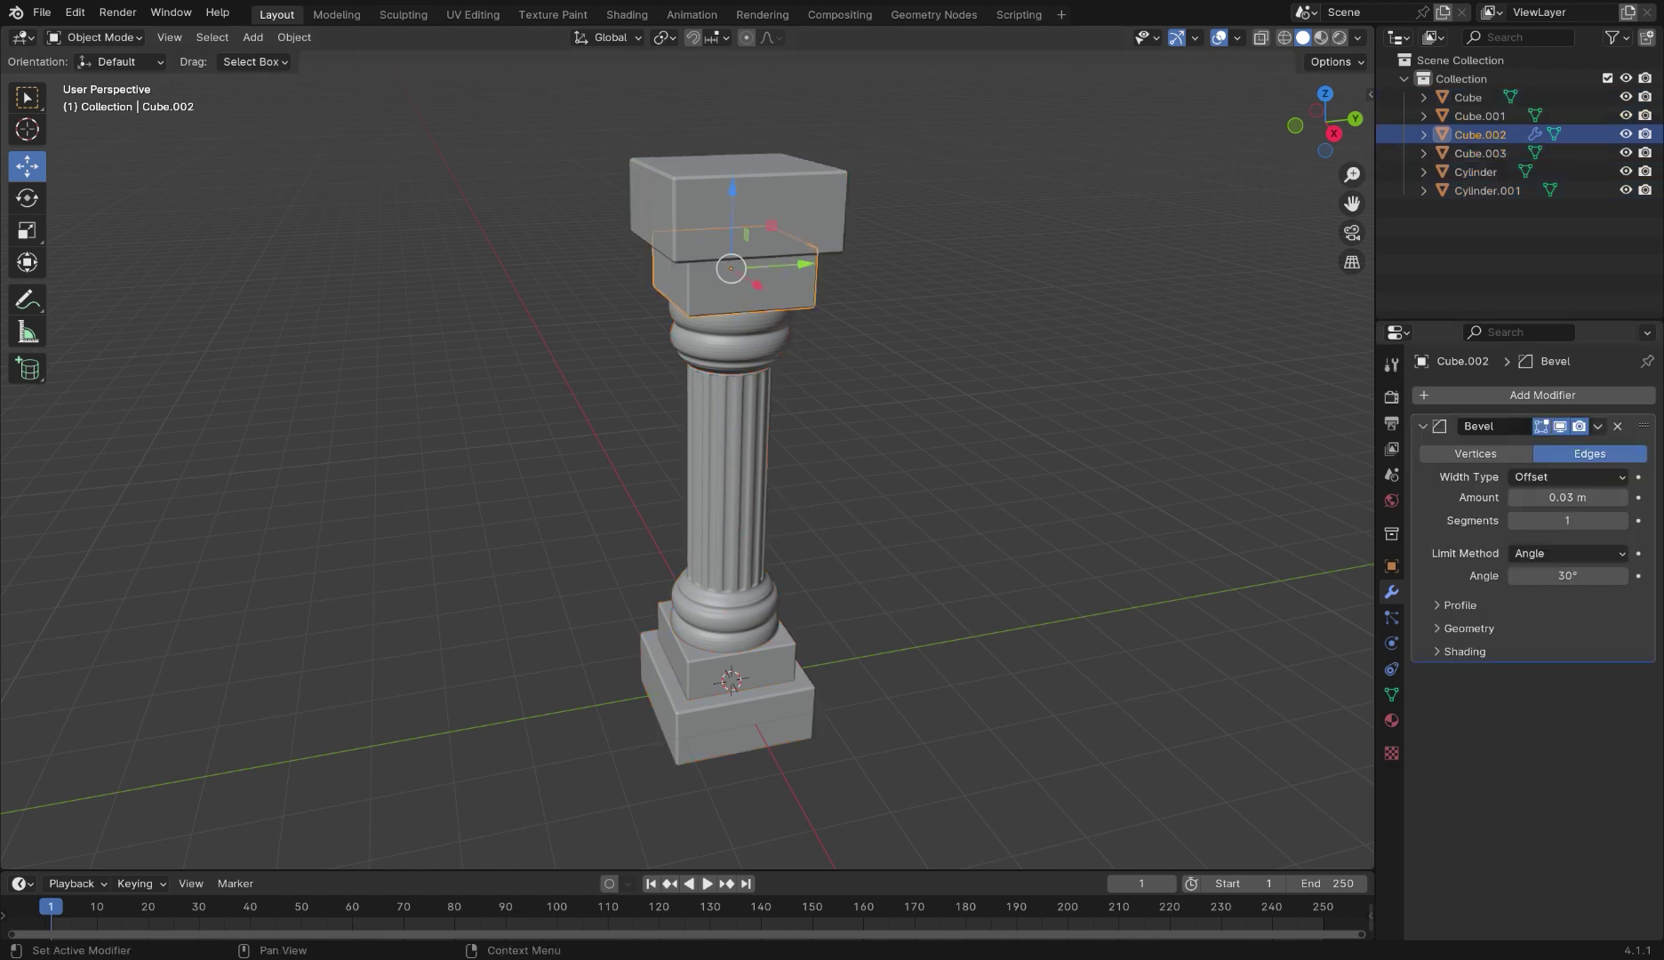
{"action": "left_click", "coordinate": [1597, 426]}
{"action": "left_click", "coordinate": [1539, 447]}
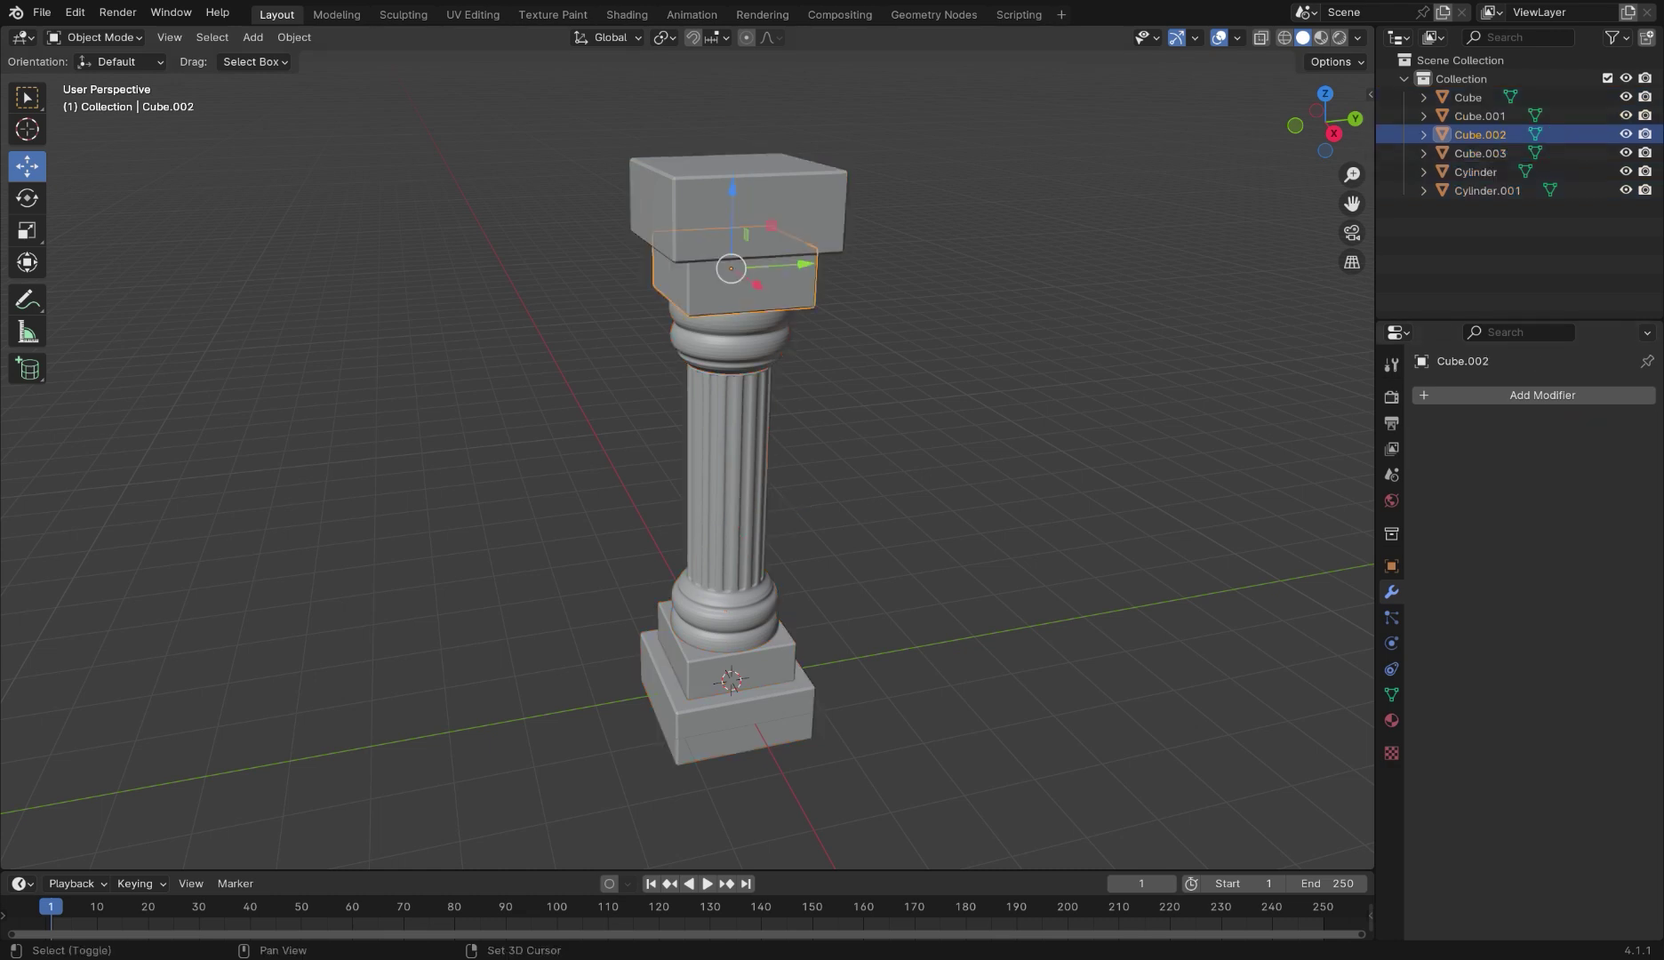
Join all the column parts, including the capital moulding, into one object
{"action": "left_click", "coordinate": [738, 662], "text": "shift"}
{"action": "left_click", "coordinate": [719, 497], "text": "shift"}
{"action": "left_click", "coordinate": [743, 738], "text": "shift"}
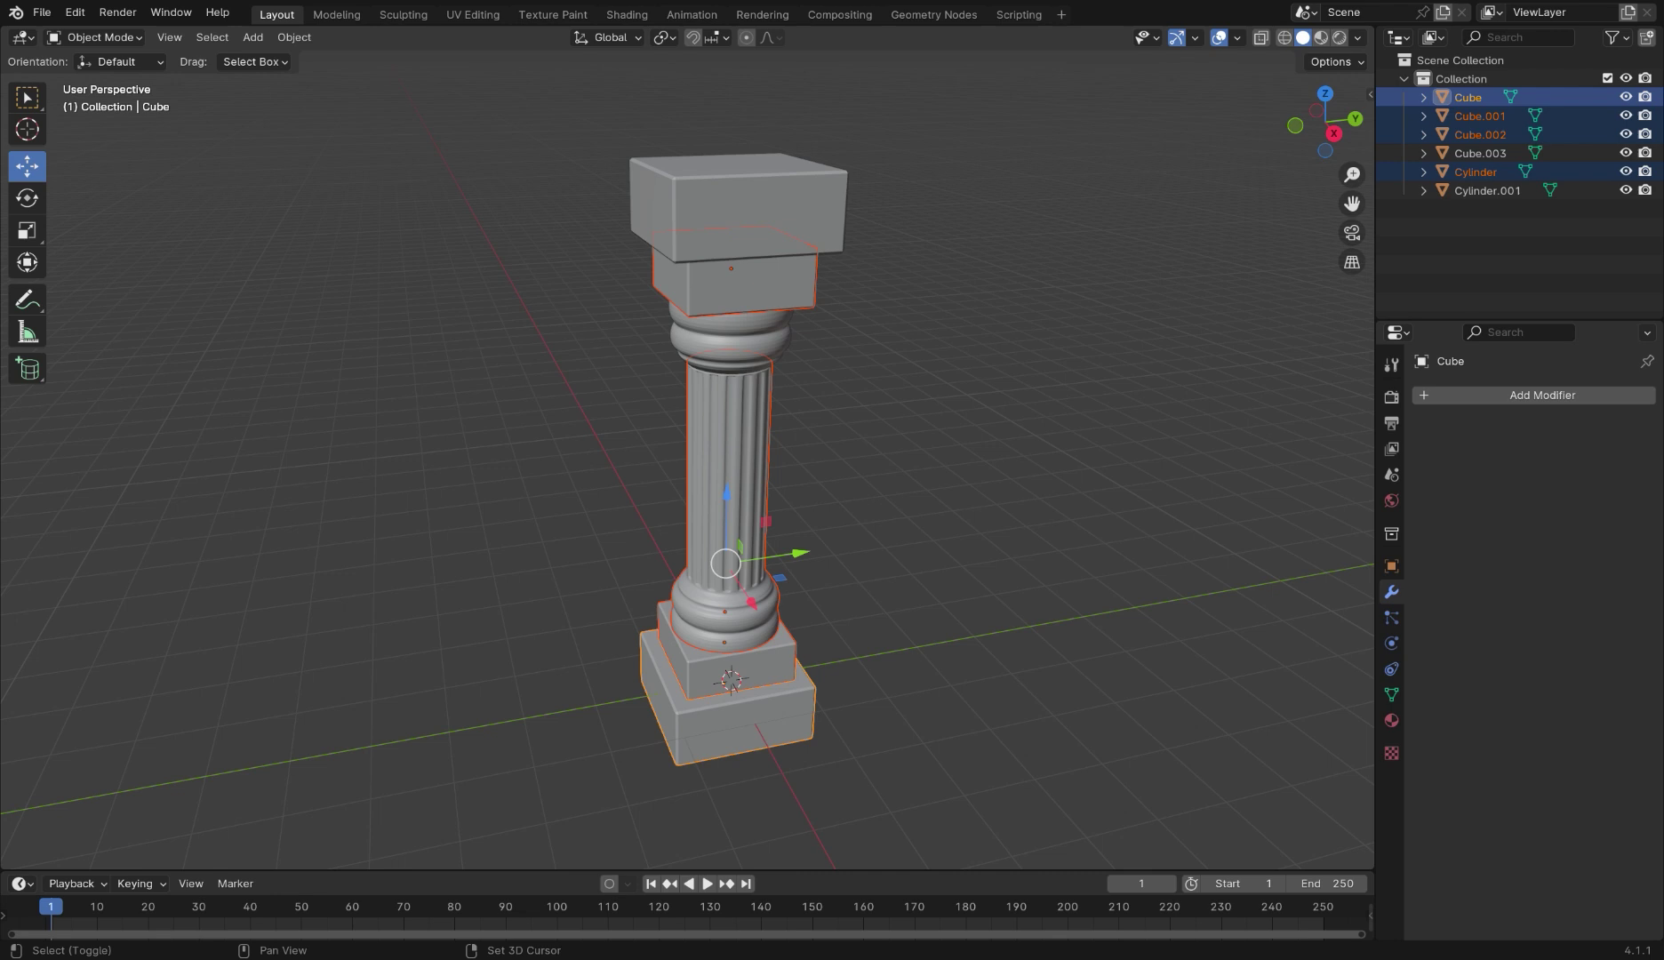
{"action": "left_click", "coordinate": [738, 200], "text": "shift"}
{"action": "key", "text": "ctrl+j"}
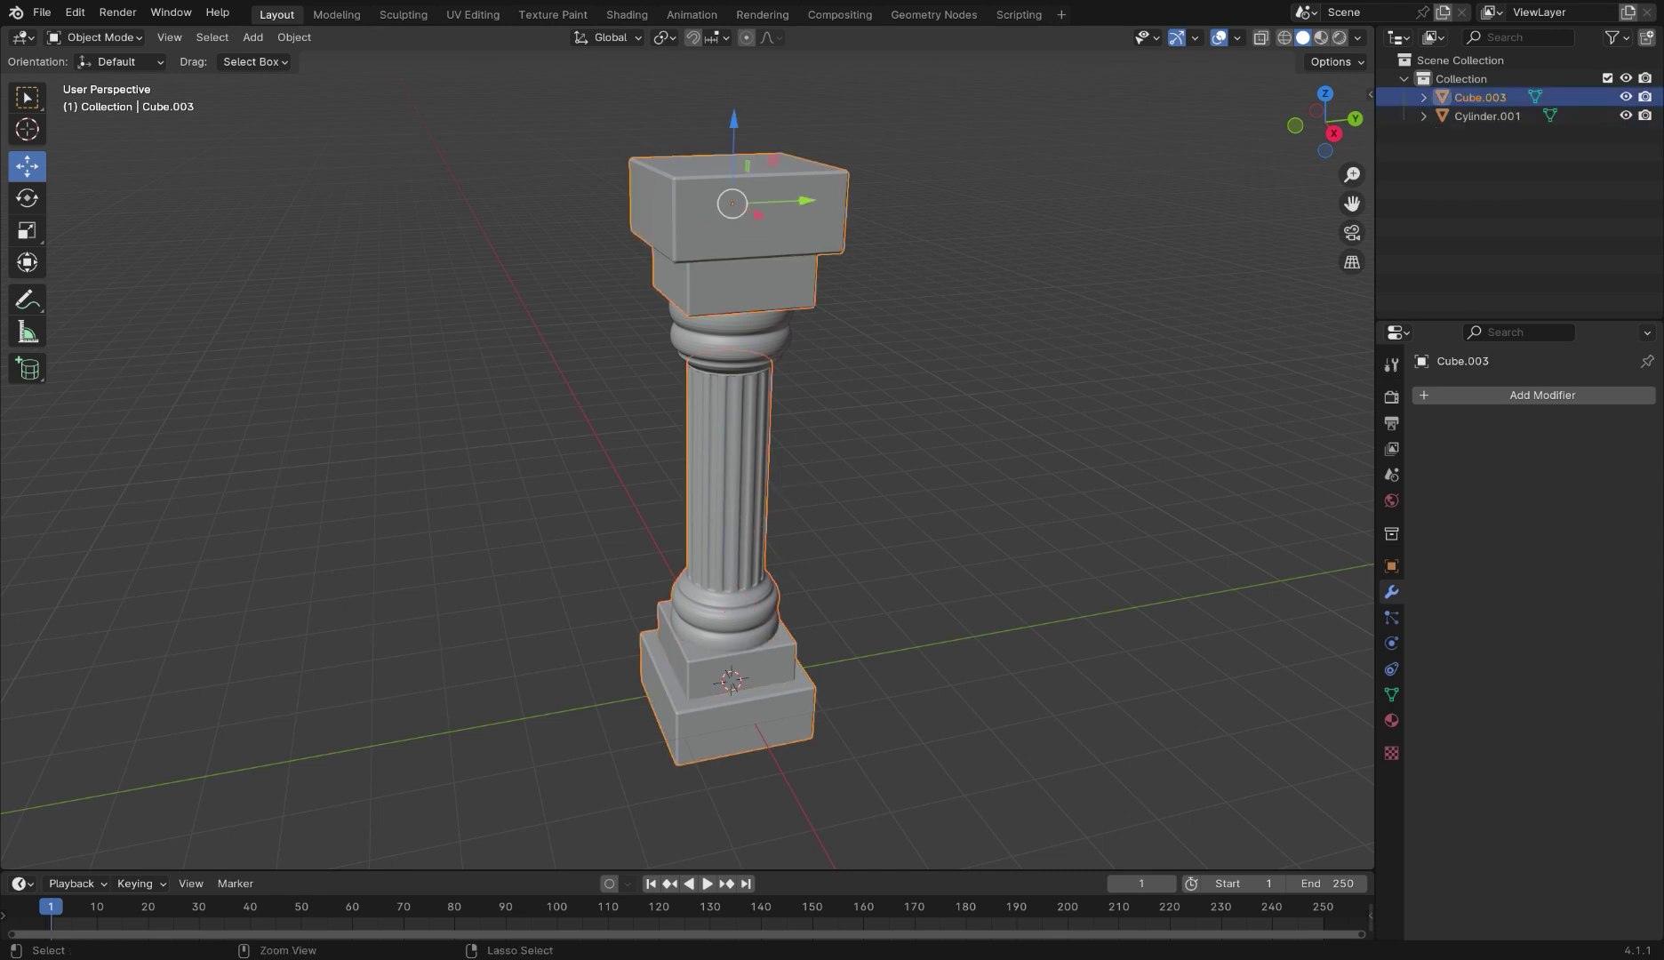
{"action": "left_click", "coordinate": [734, 343]}
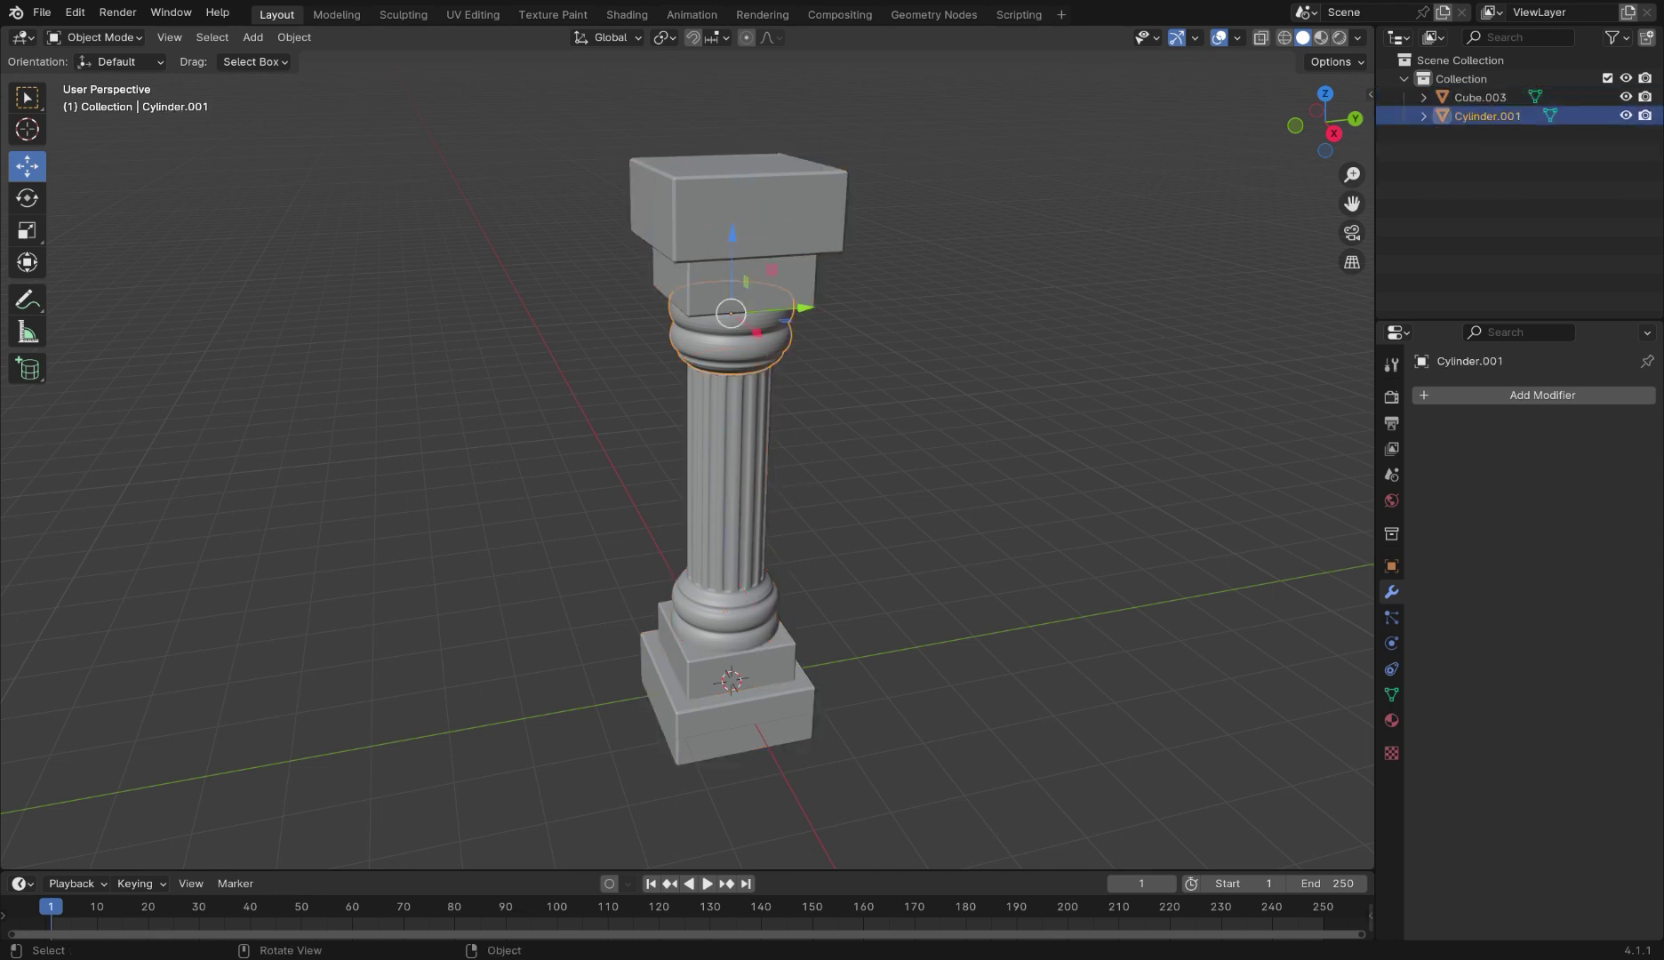
{"action": "left_click", "coordinate": [729, 471], "text": "shift"}
{"action": "key", "text": "ctrl+j"}
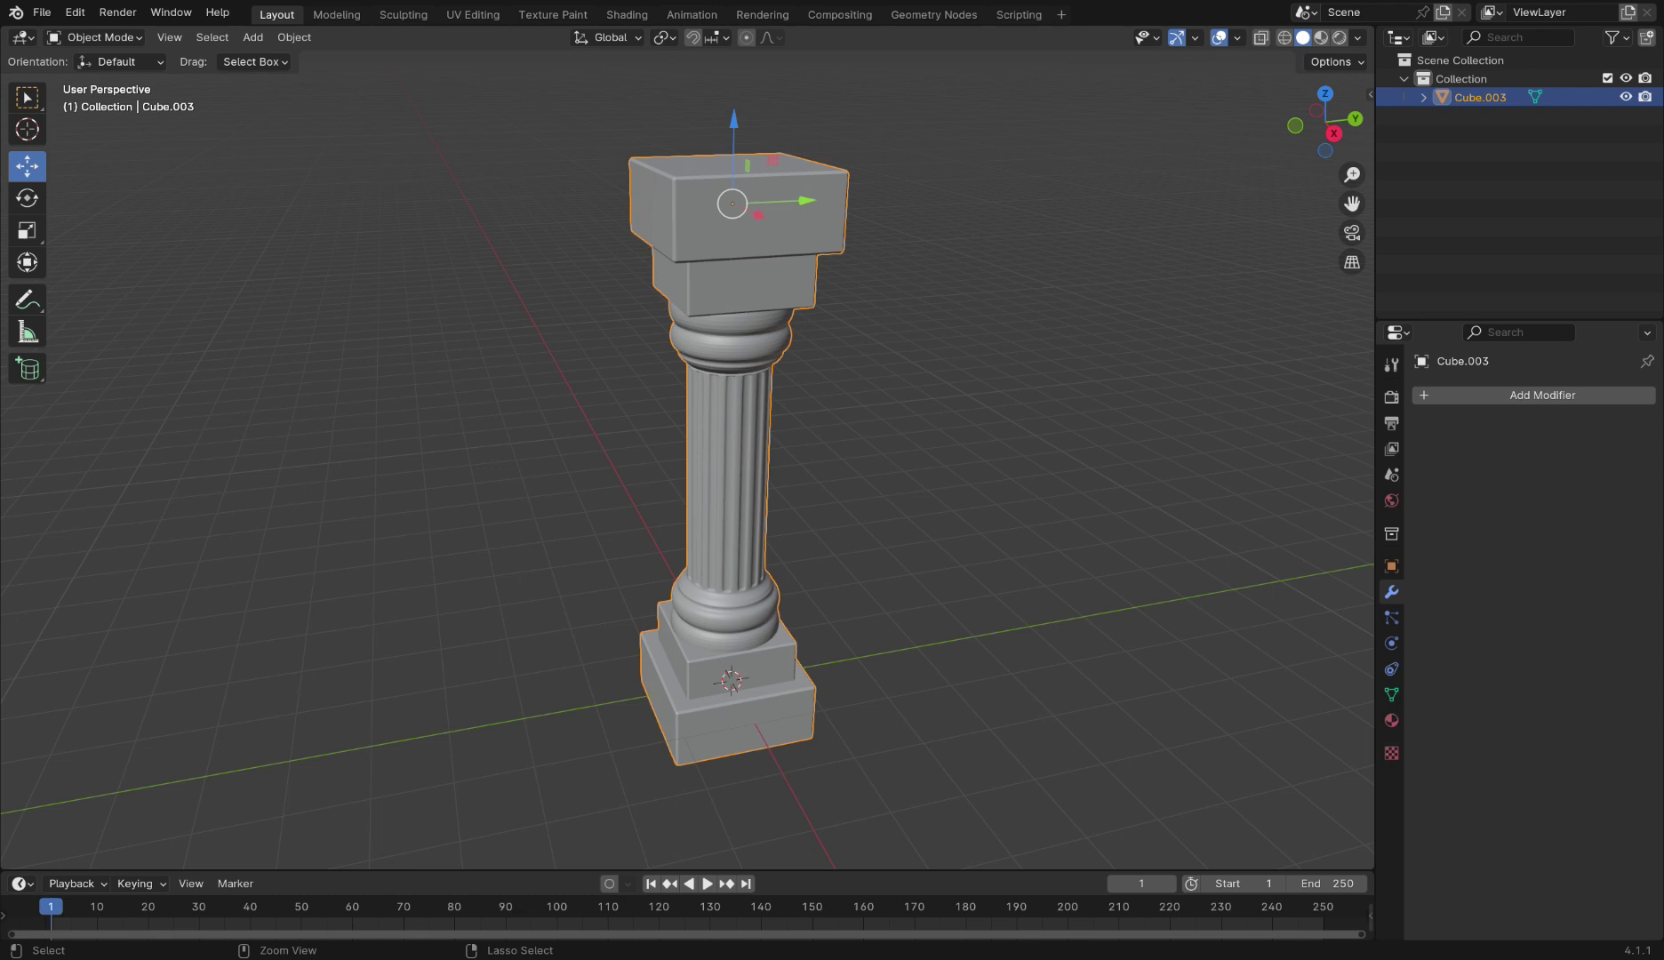
Move the joined column about 10 m along X in top view and enter Edit Mode
{"action": "left_click", "coordinate": [925, 444]}
{"action": "left_click_drag", "start_coordinate": [776, 429], "coordinate": [1145, 430]}
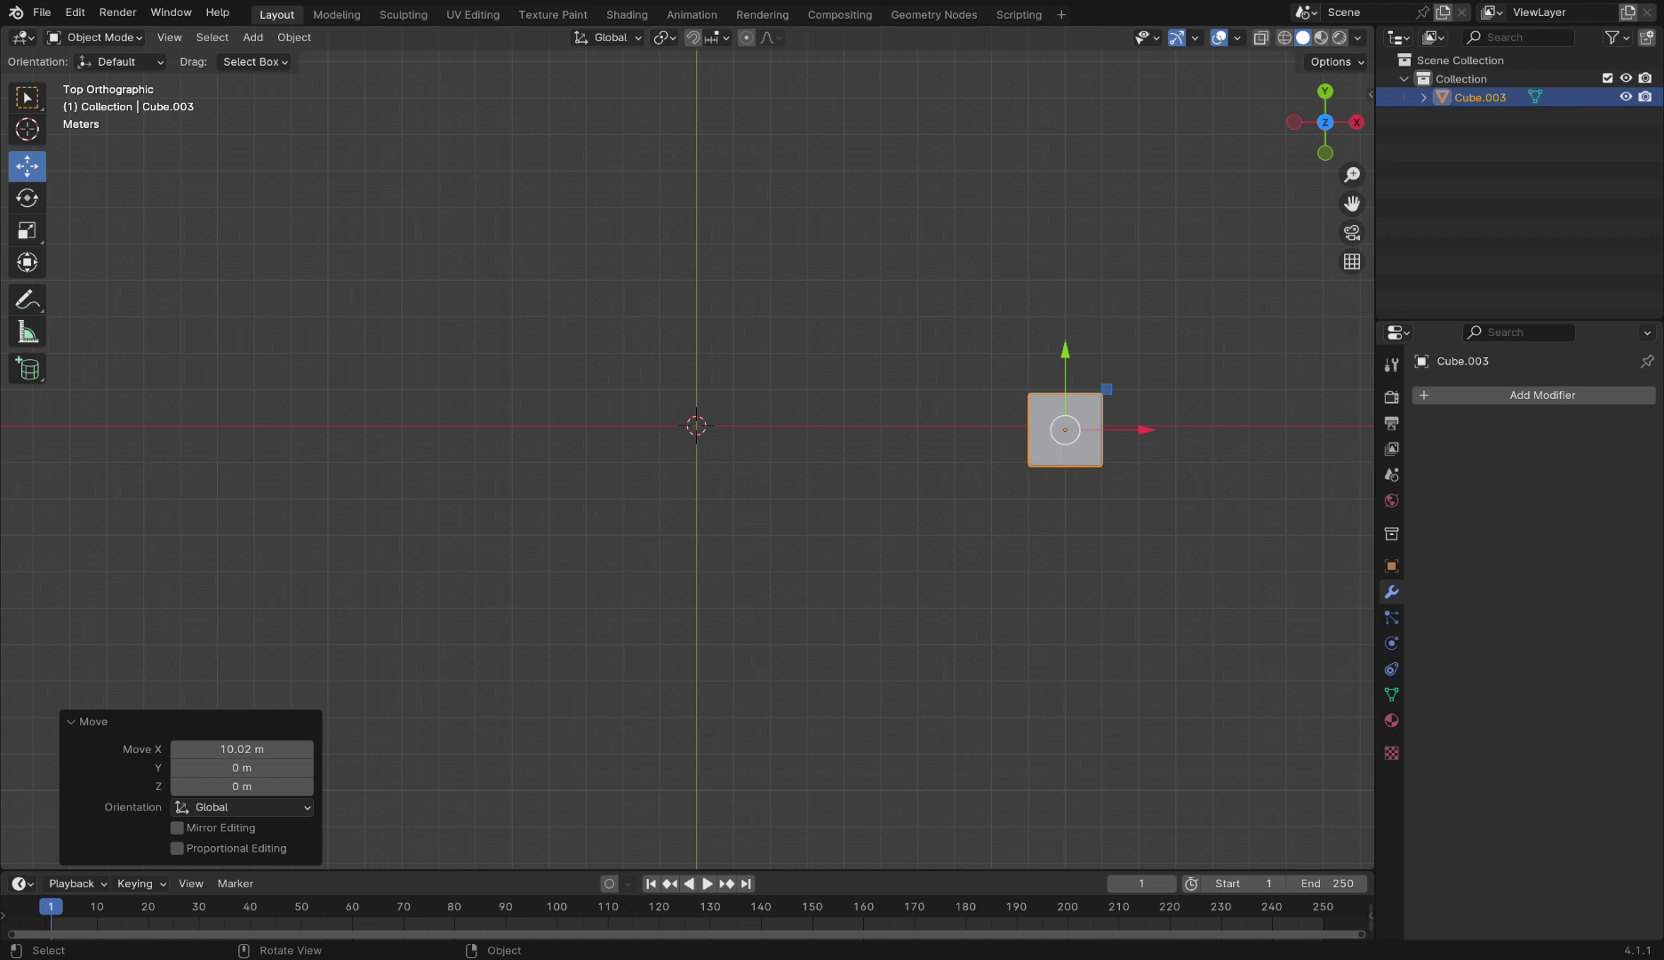
{"action": "key", "text": "Tab"}
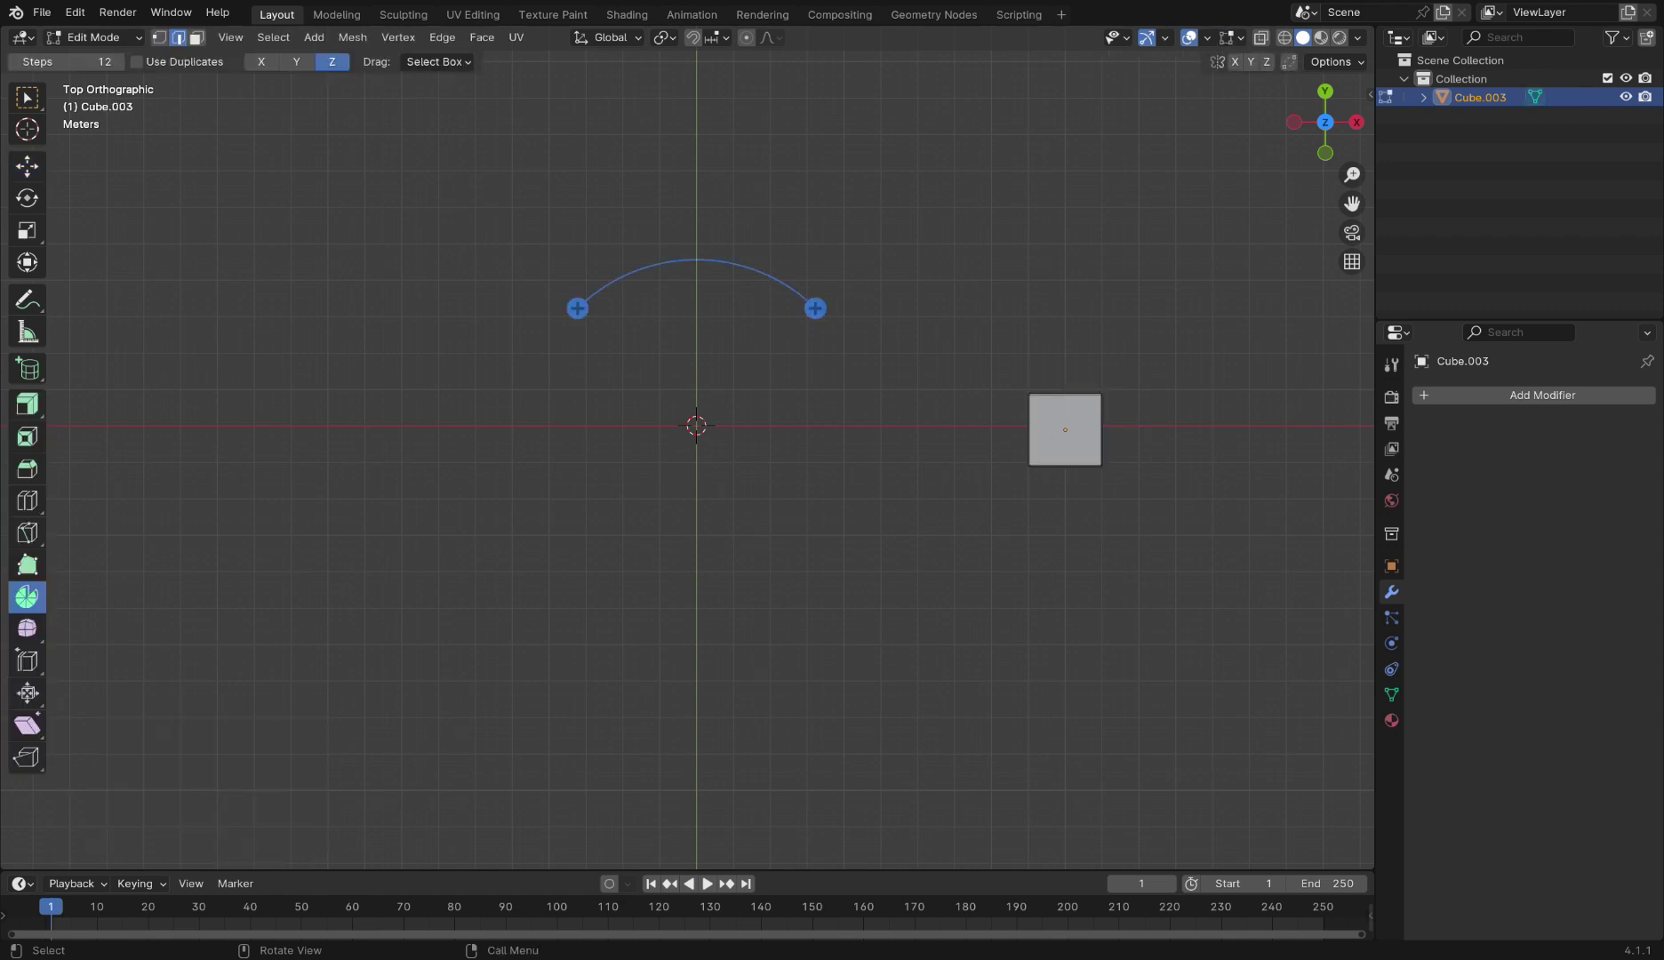
{"action": "left_click_drag", "start_coordinate": [577, 308], "coordinate": [794, 562]}
{"action": "key", "text": "Escape"}
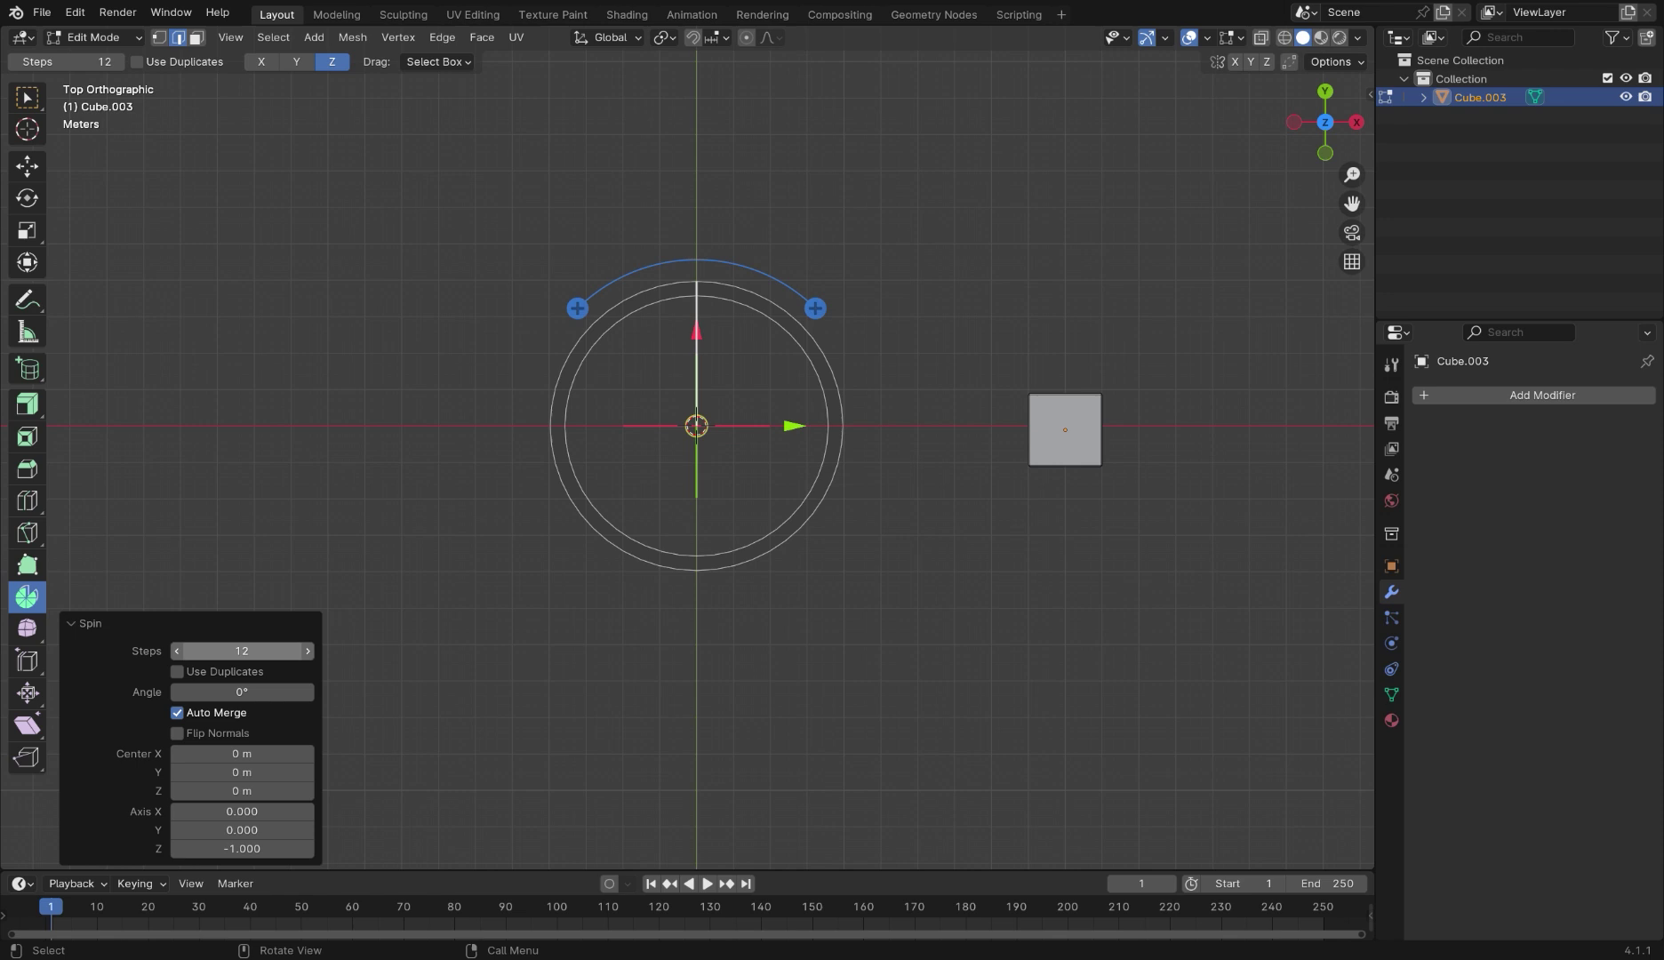
{"action": "left_click", "coordinate": [241, 651]}
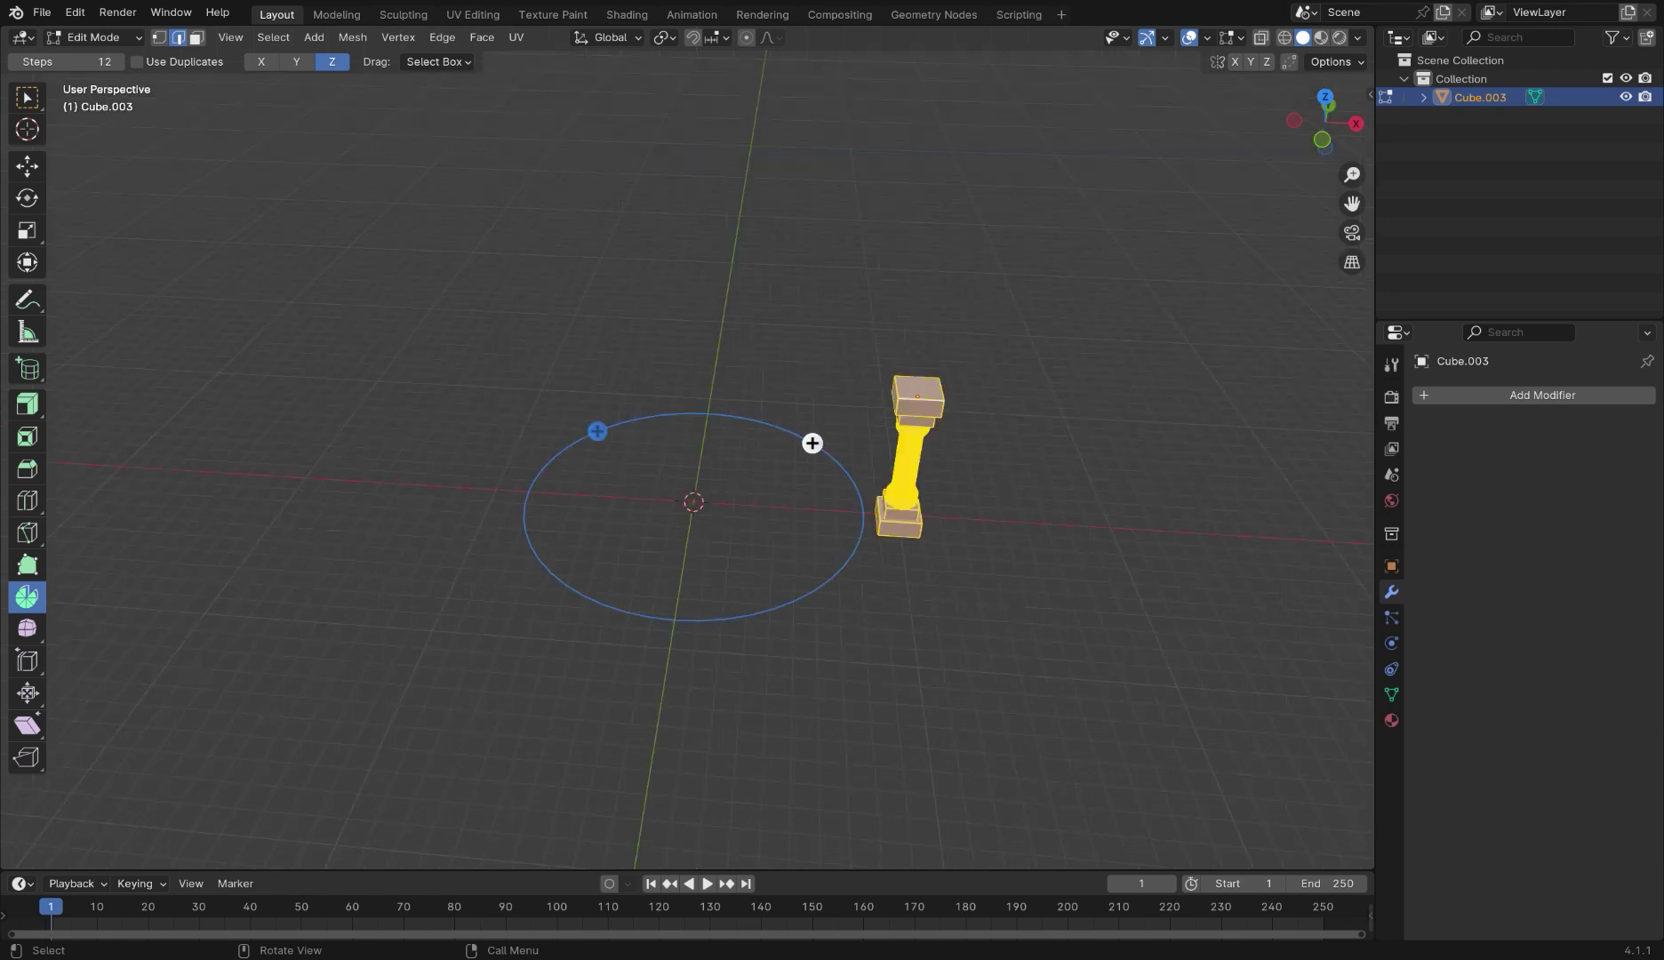
Spin the fully selected column mesh around the world origin into a ring of five separate columns
{"action": "mouse_move", "coordinate": [812, 443]}
{"action": "left_mouse_down"}
{"action": "mouse_move", "coordinate": [748, 594]}
{"action": "mouse_move", "coordinate": [693, 594]}
{"action": "mouse_move", "coordinate": [592, 551]}
{"action": "mouse_move", "coordinate": [578, 519]}
{"action": "mouse_move", "coordinate": [585, 450]}
{"action": "mouse_move", "coordinate": [662, 387]}
{"action": "mouse_move", "coordinate": [756, 397]}
{"action": "mouse_move", "coordinate": [800, 458]}
{"action": "left_mouse_up"}
Open the Preferences, and add a Wall Factory mesh at the ring's centre with the Radial wall shape
{"action": "left_click", "coordinate": [74, 12]}
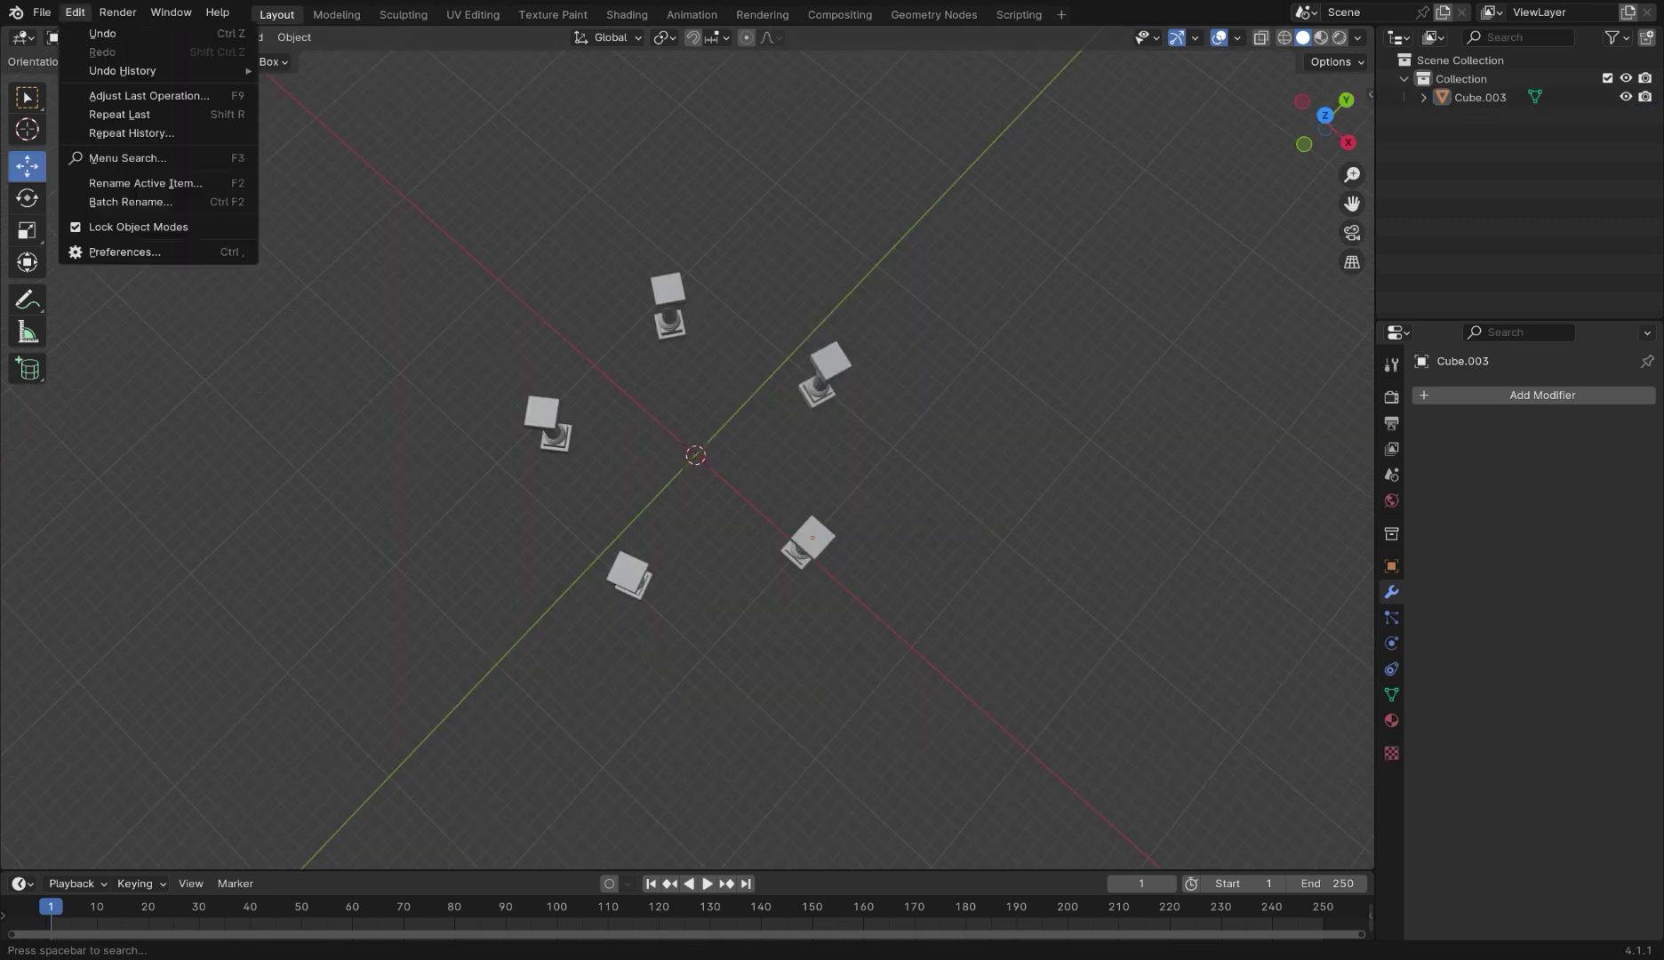
{"action": "left_click", "coordinate": [126, 253]}
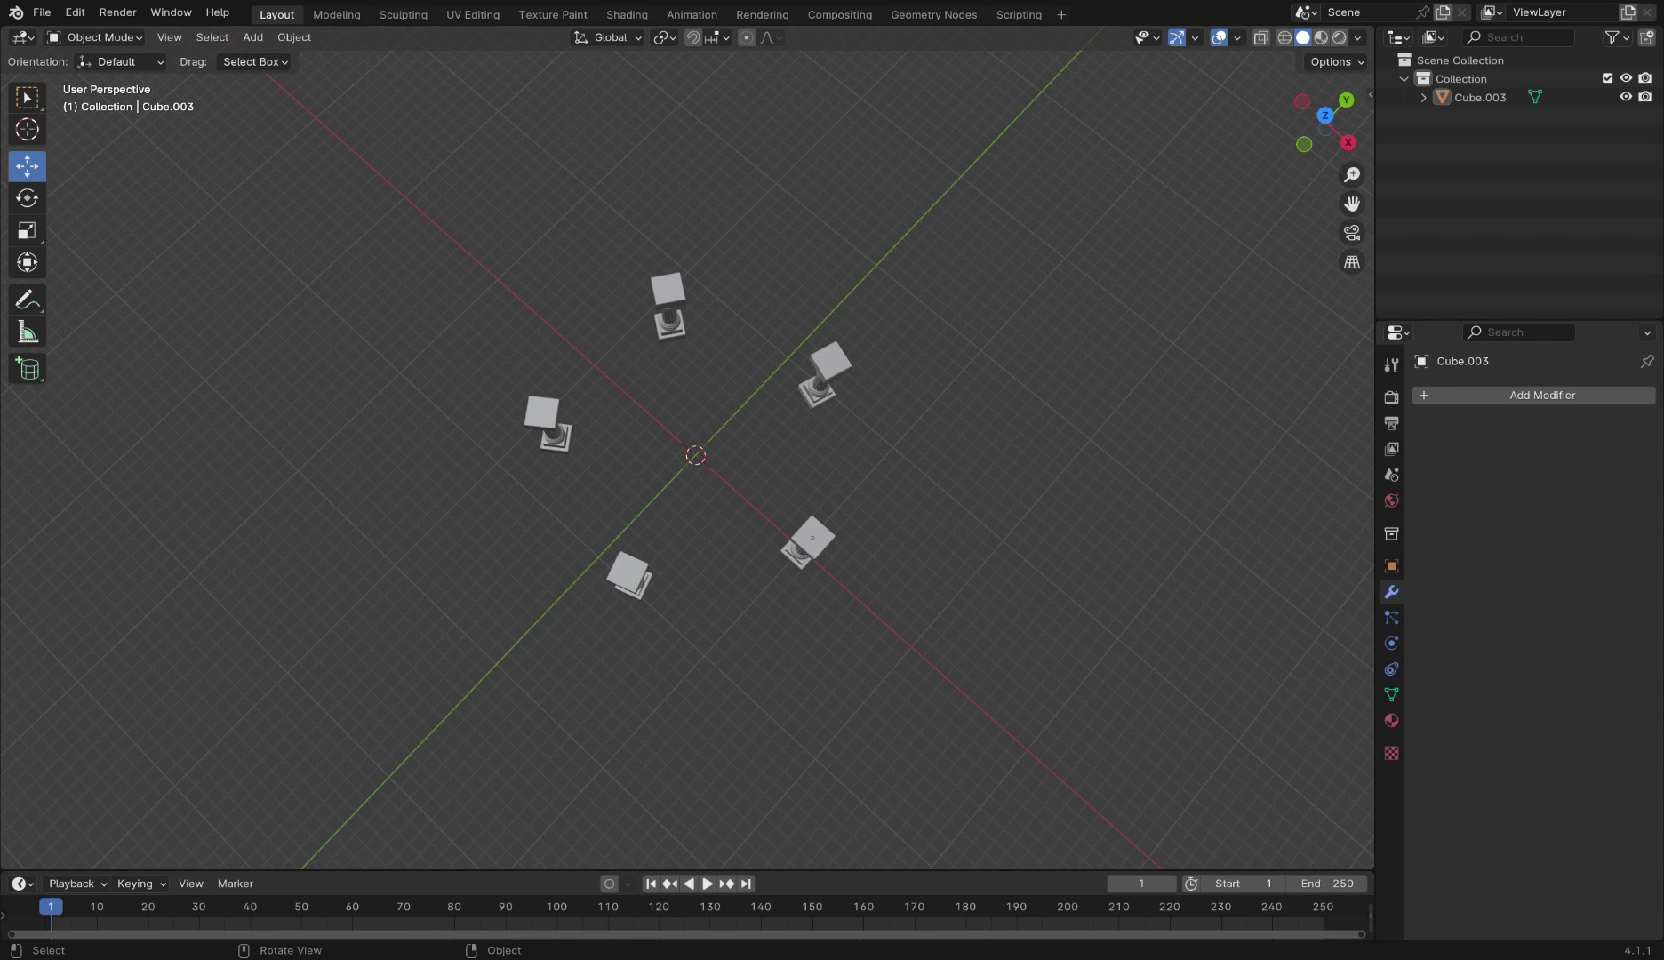
{"action": "key", "text": "shift+a"}
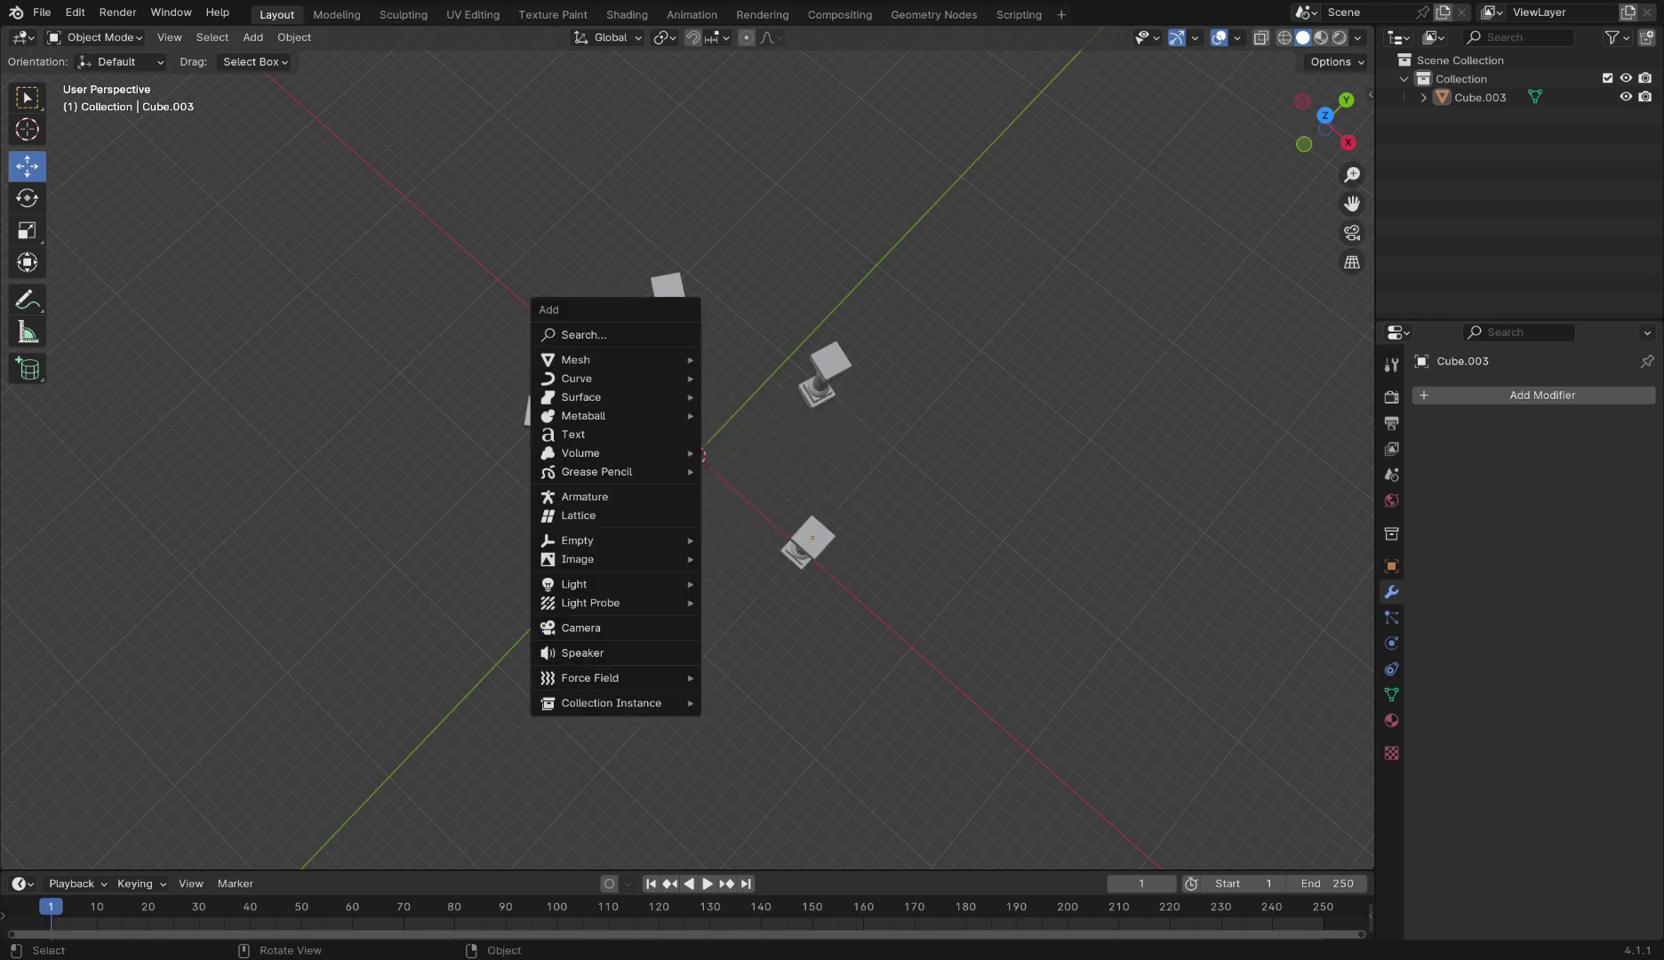
{"action": "mouse_move", "coordinate": [614, 360]}
{"action": "mouse_move", "coordinate": [746, 727]}
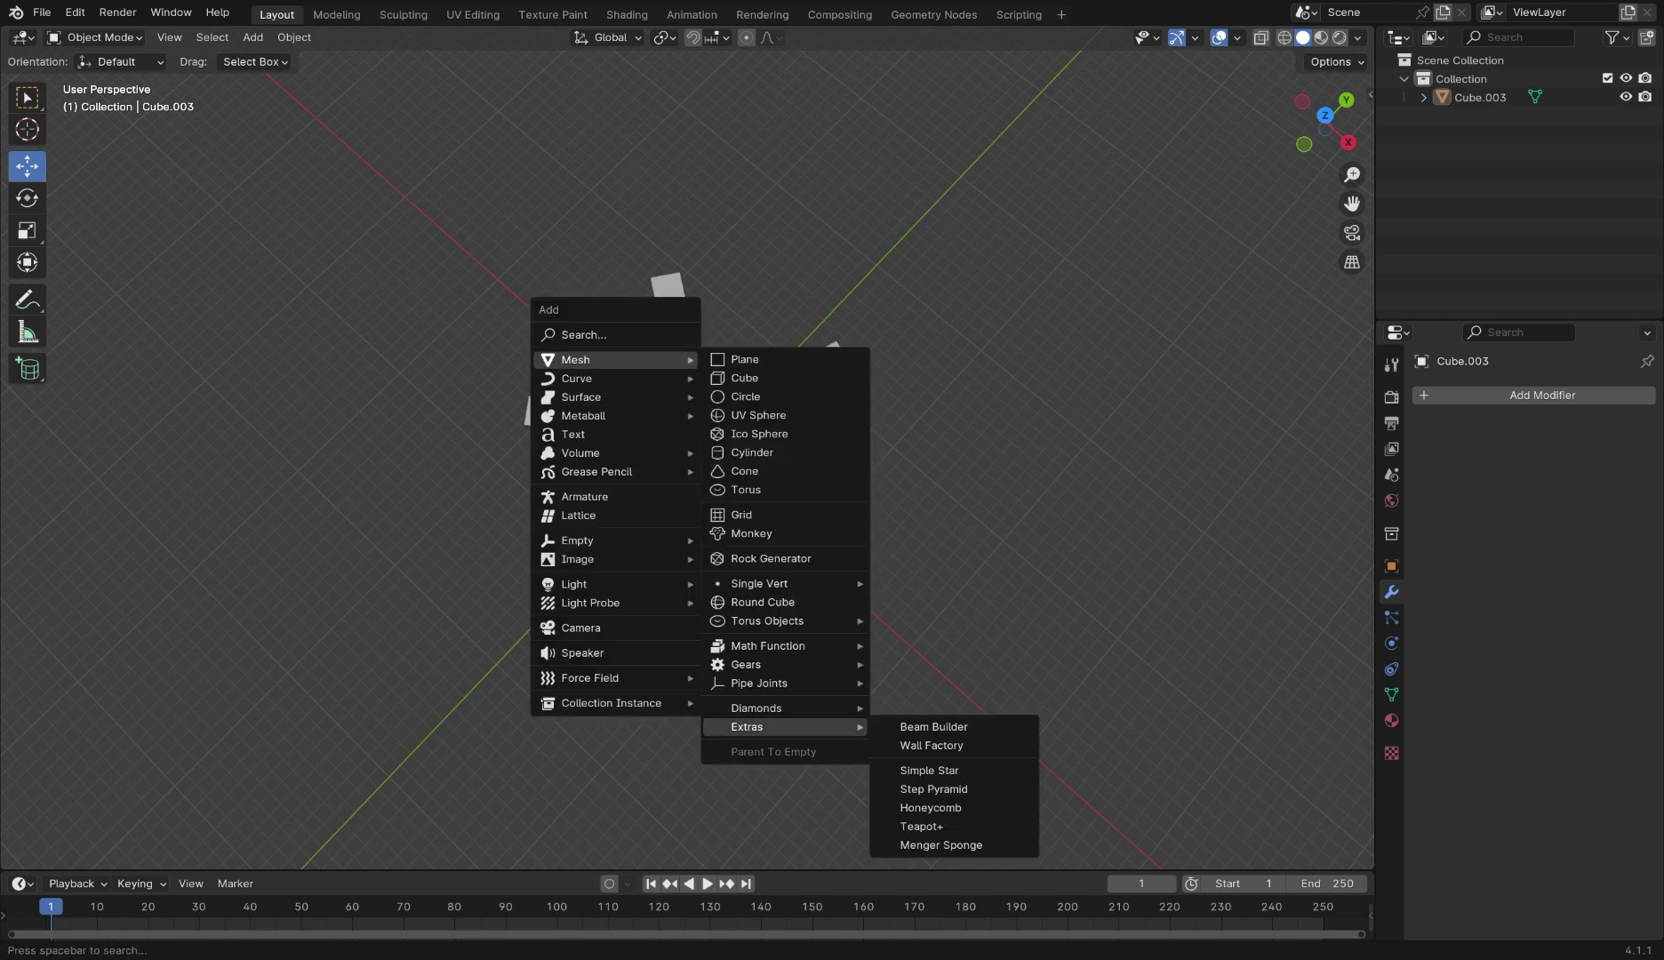
{"action": "left_click", "coordinate": [906, 745]}
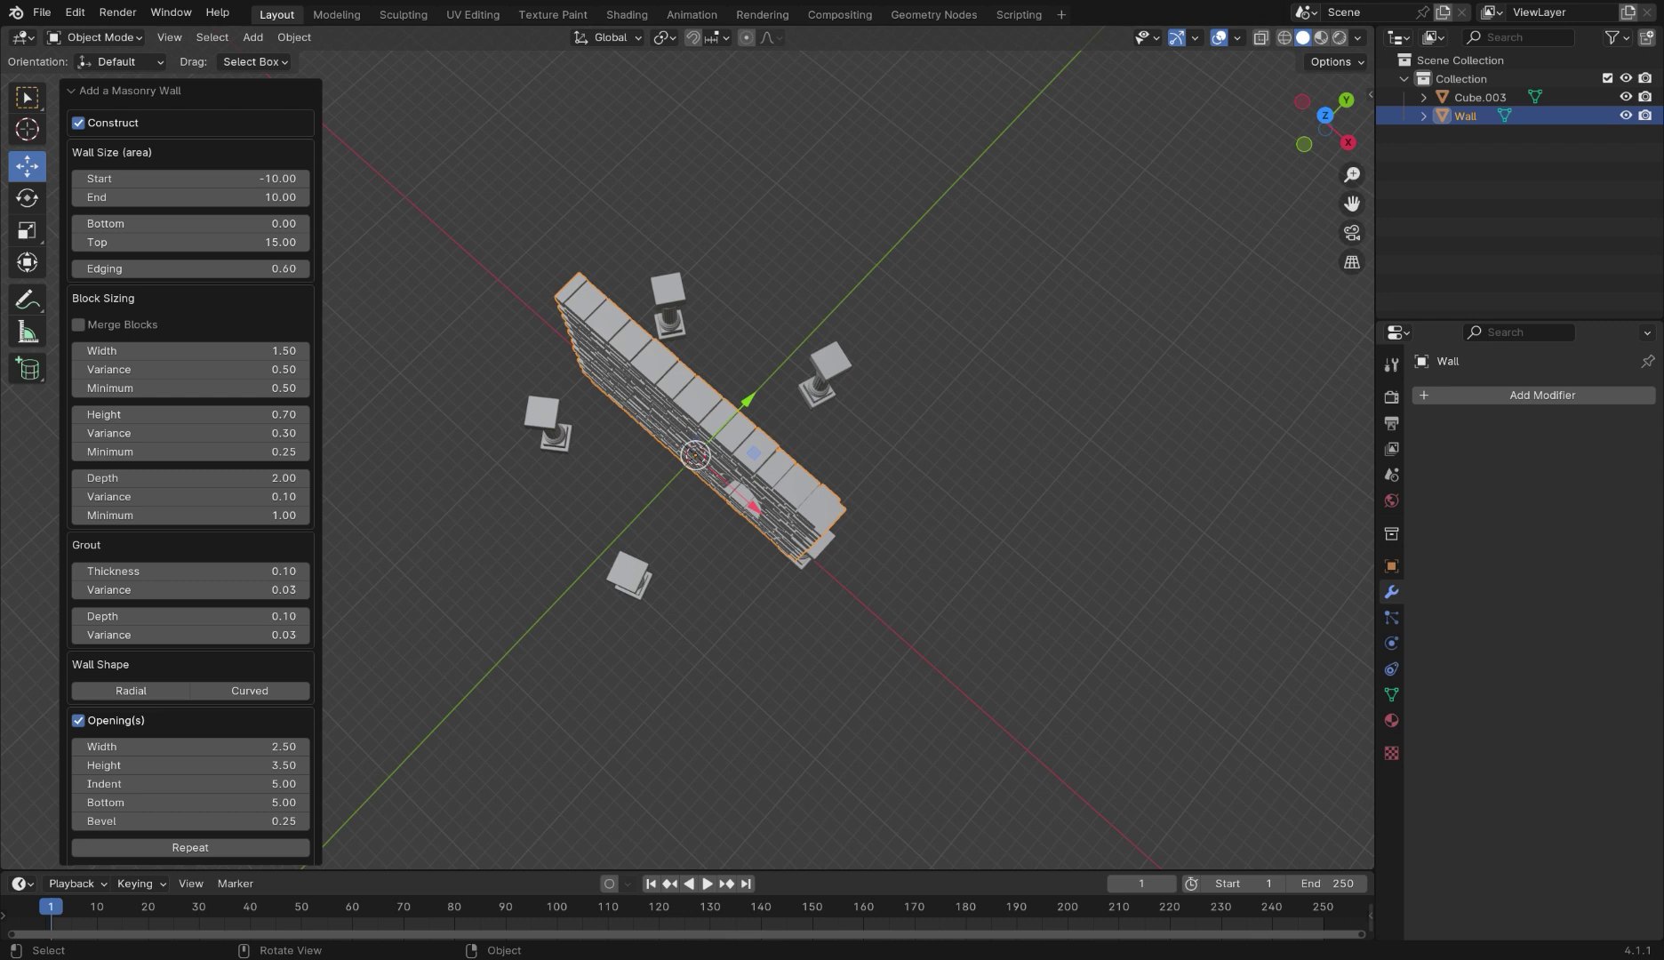
{"action": "left_click", "coordinate": [130, 691]}
Lower the radial wall about 1.28 m along Z so it forms a floor beneath the columns
{"action": "middle_click_drag", "start_coordinate": [694, 551], "coordinate": [668, 410]}
{"action": "key", "text": "g"}
{"action": "key", "text": "z"}
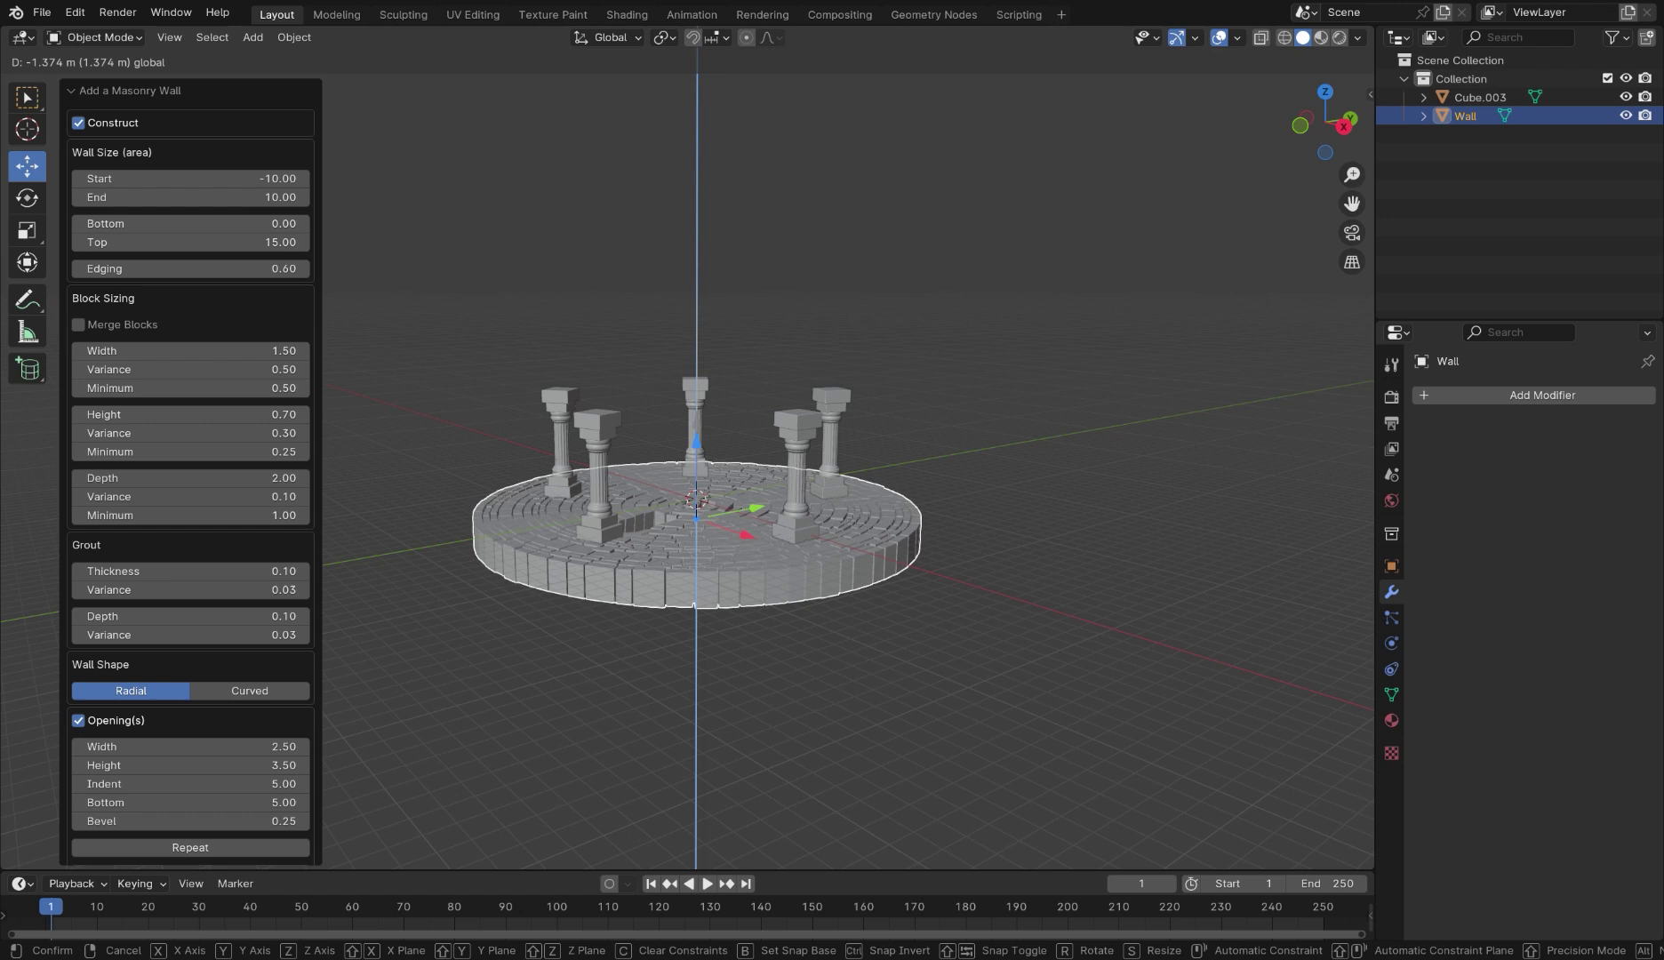
{"action": "left_click", "coordinate": [696, 517]}
Edit the radial wall's settings with Change Wall and disable its openings
{"action": "right_click", "coordinate": [534, 566]}
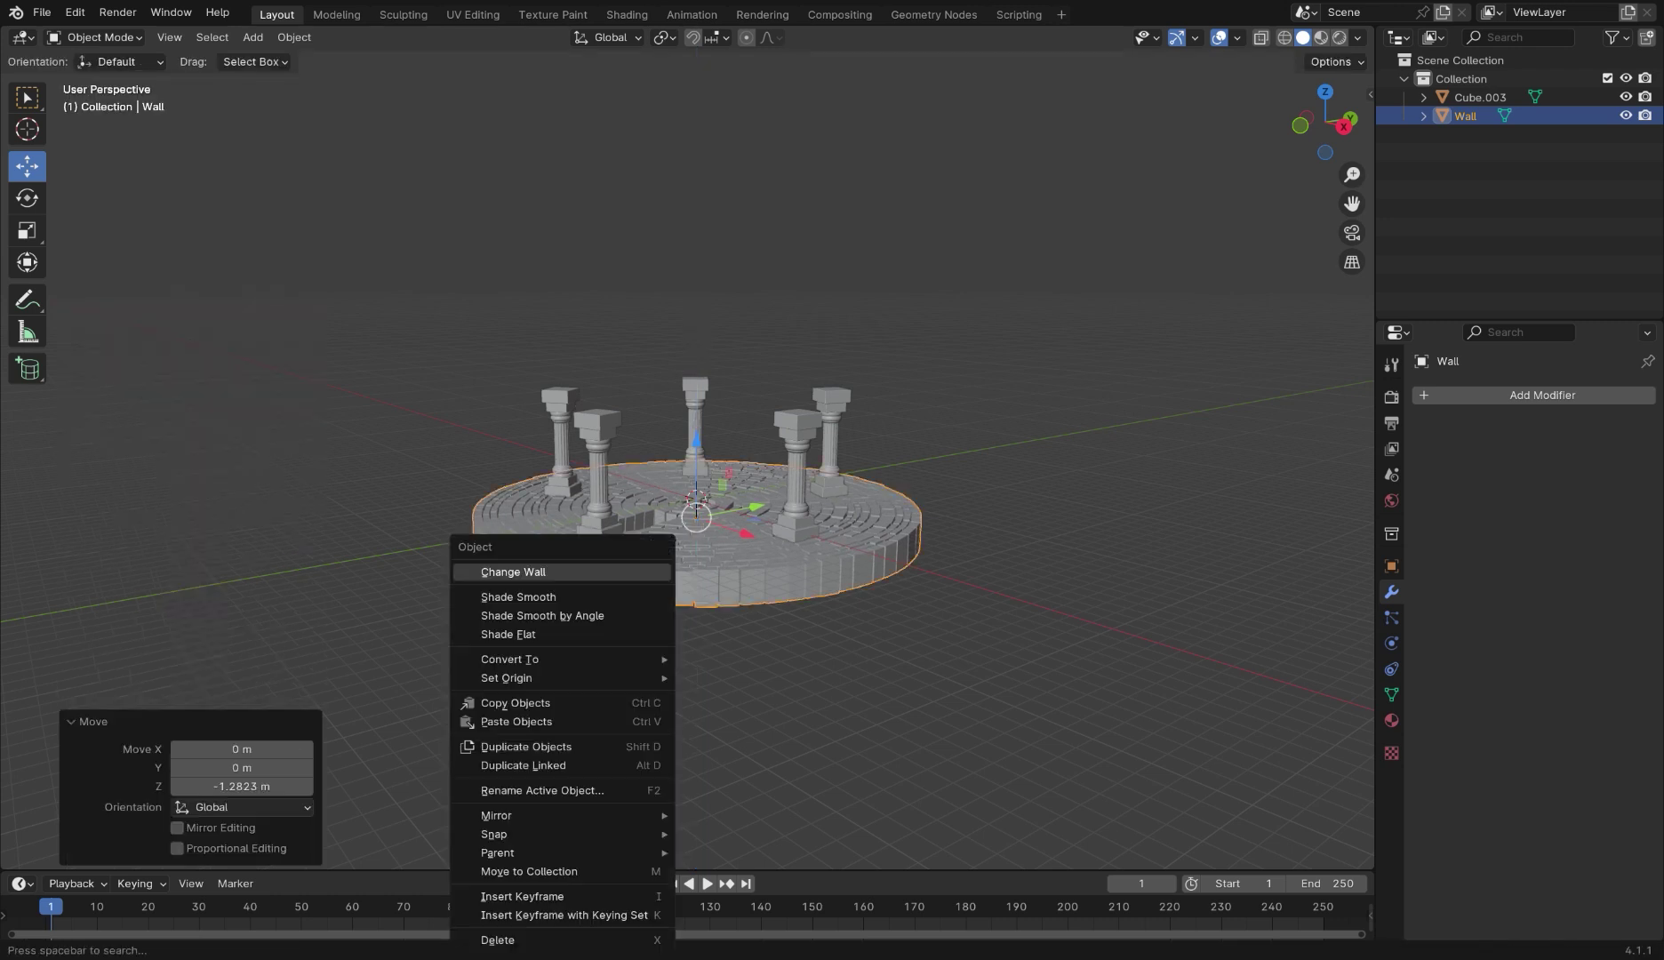
{"action": "left_click", "coordinate": [534, 567]}
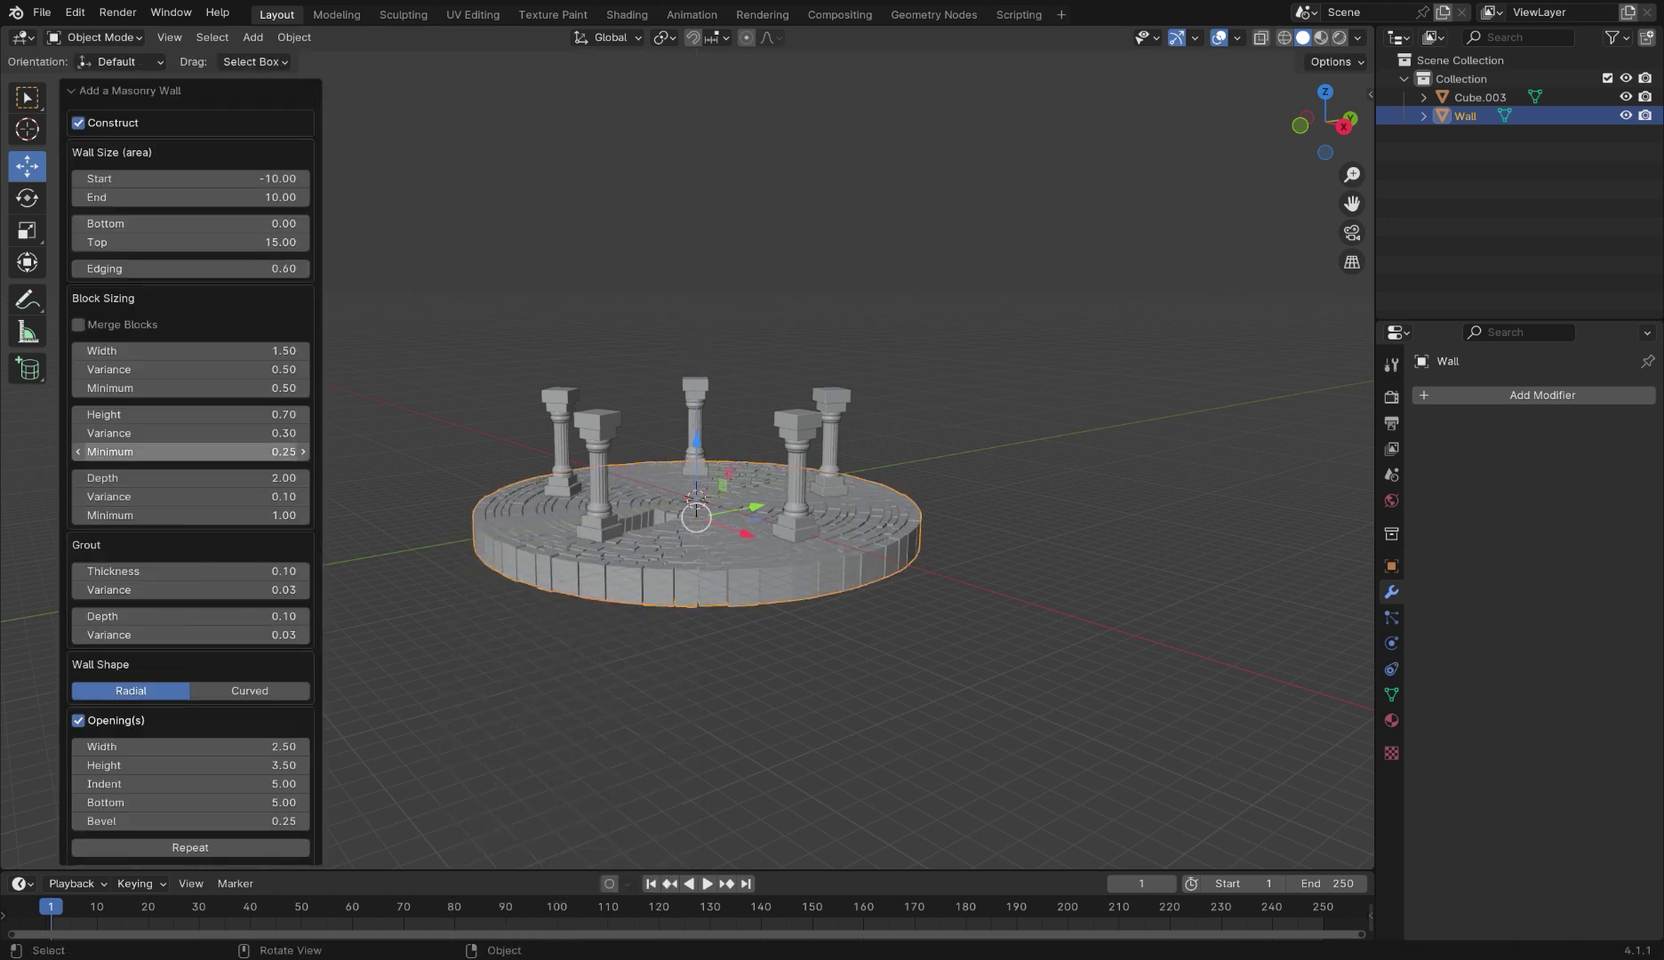
{"action": "left_click", "coordinate": [78, 720]}
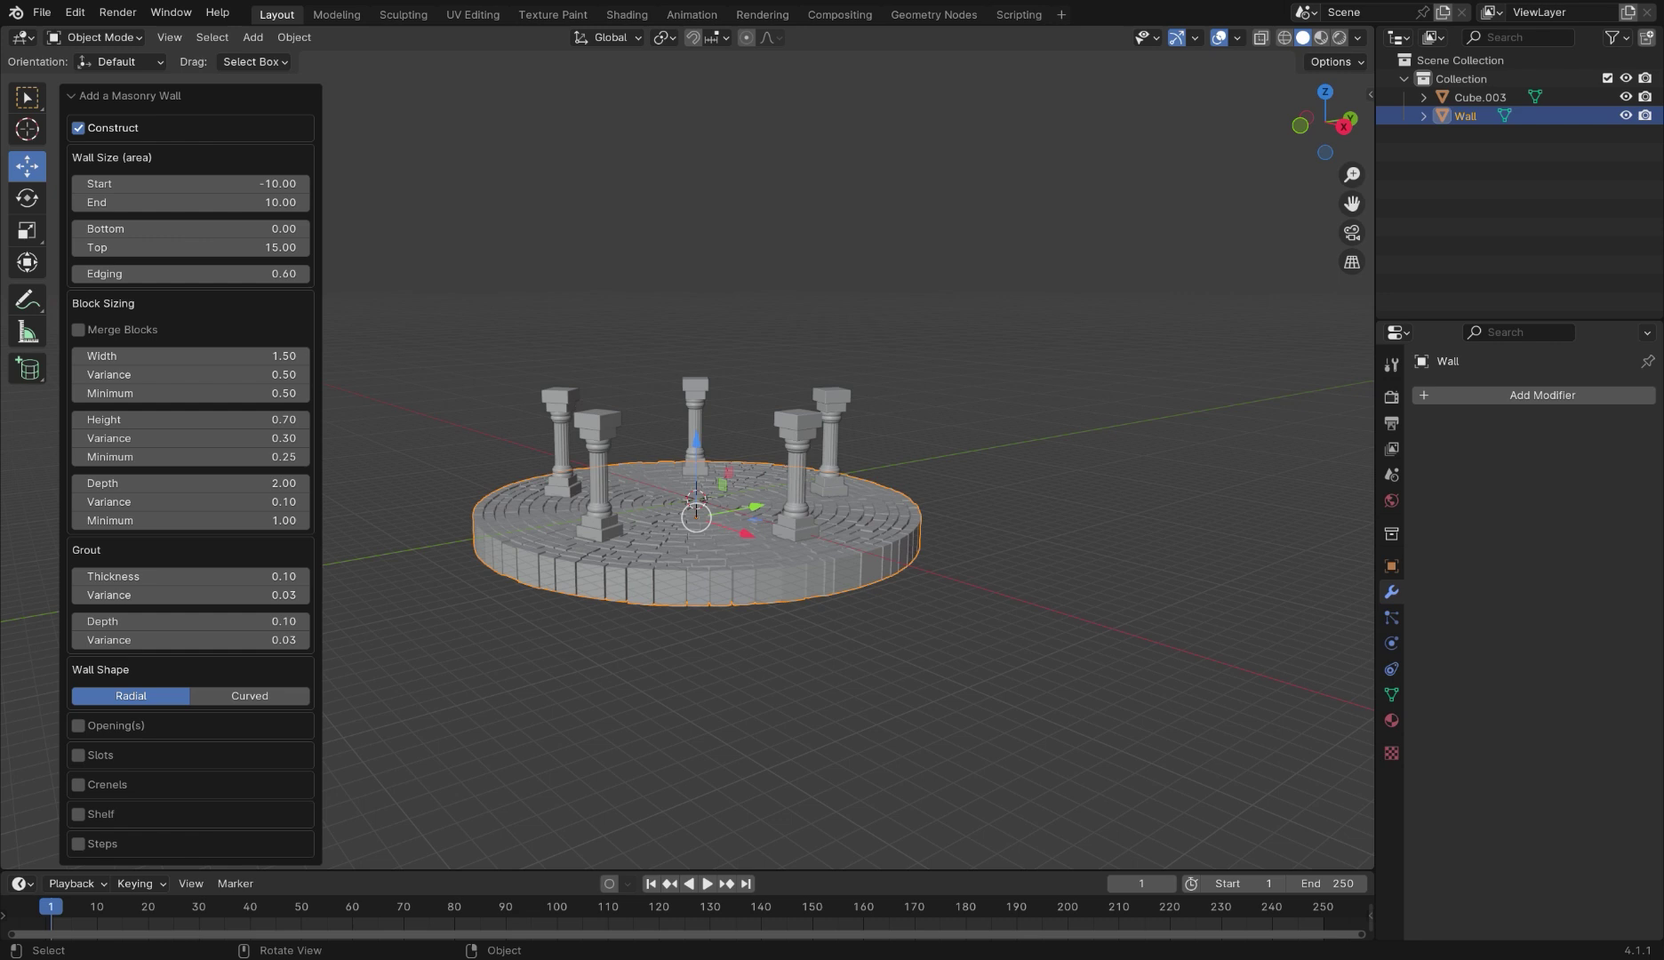
Scale all the floor's blocks up about 1.11 times around their individual origins in Edit Mode to narrow the gaps
{"action": "middle_click_drag", "start_coordinate": [551, 533], "coordinate": [684, 640]}
{"action": "scroll", "coordinate": [702, 587], "scroll_direction": "up", "scroll_amount": 4}
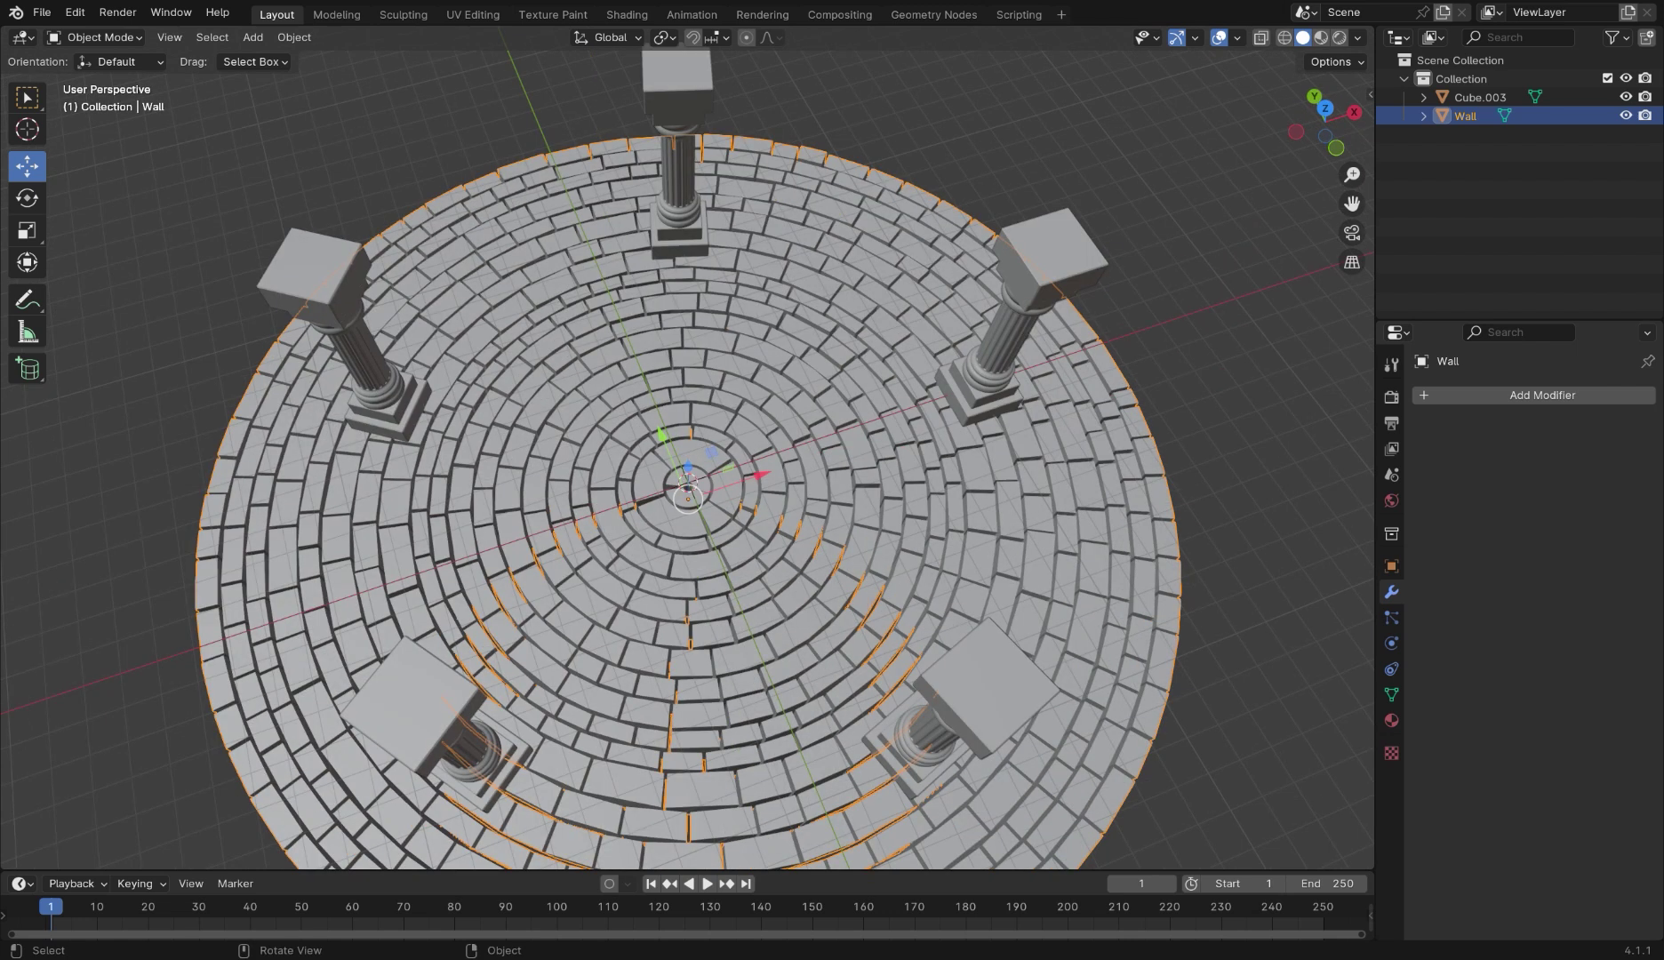
{"action": "key", "text": "Tab"}
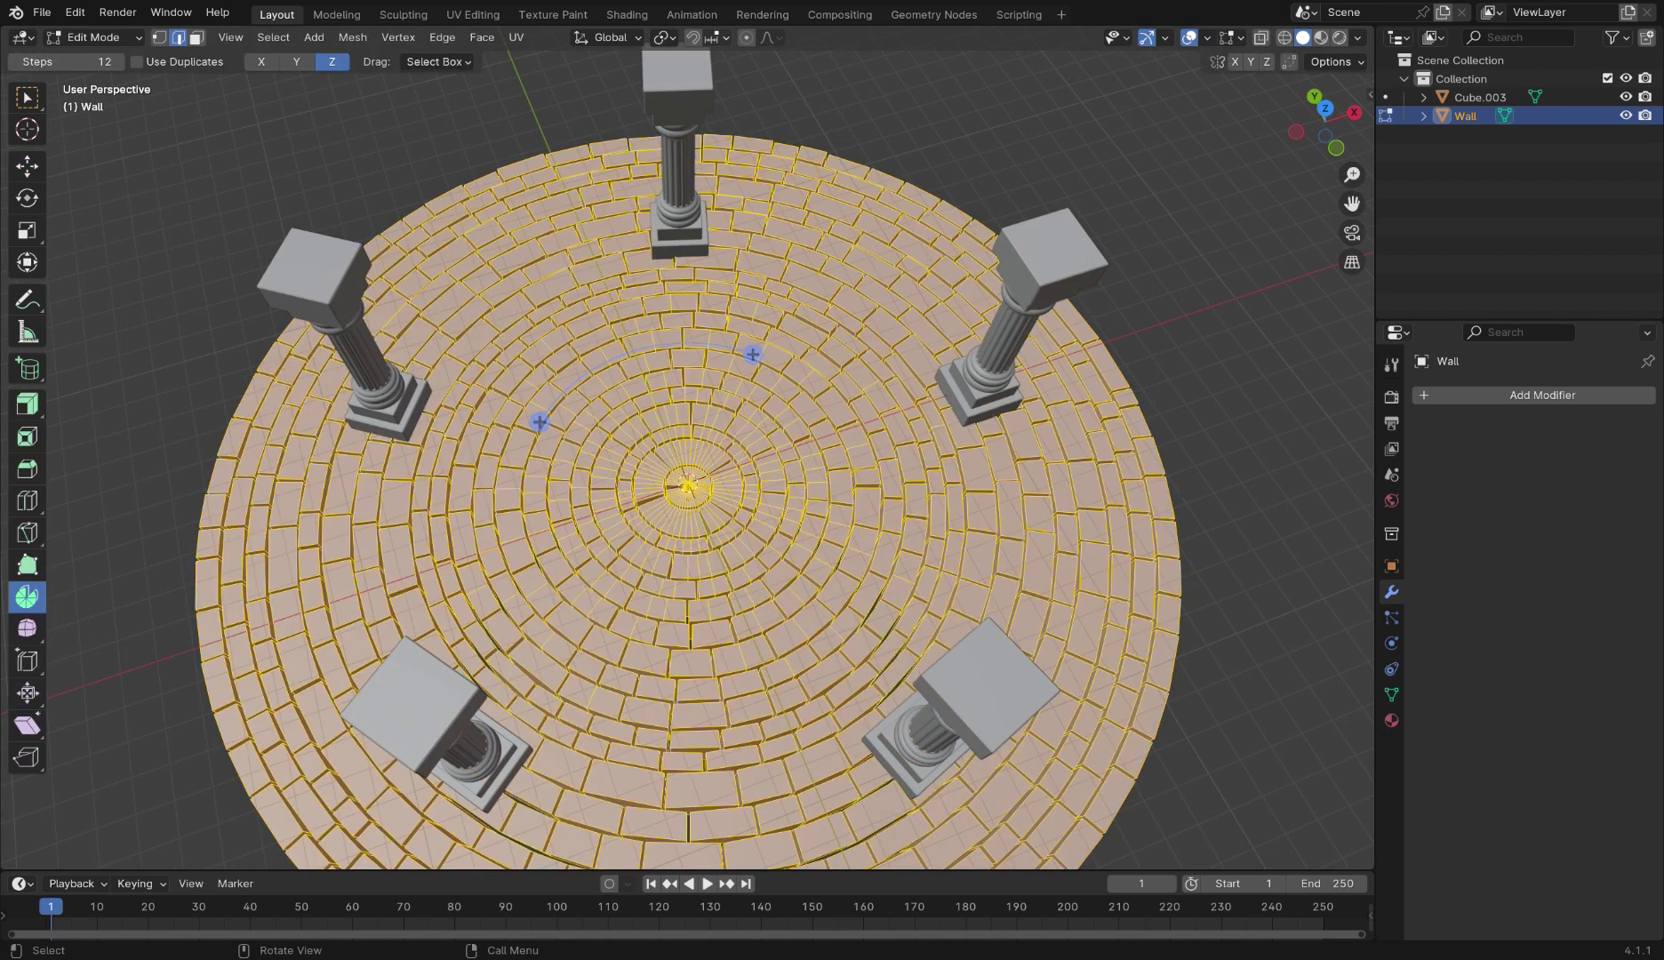
{"action": "left_click", "coordinate": [664, 37]}
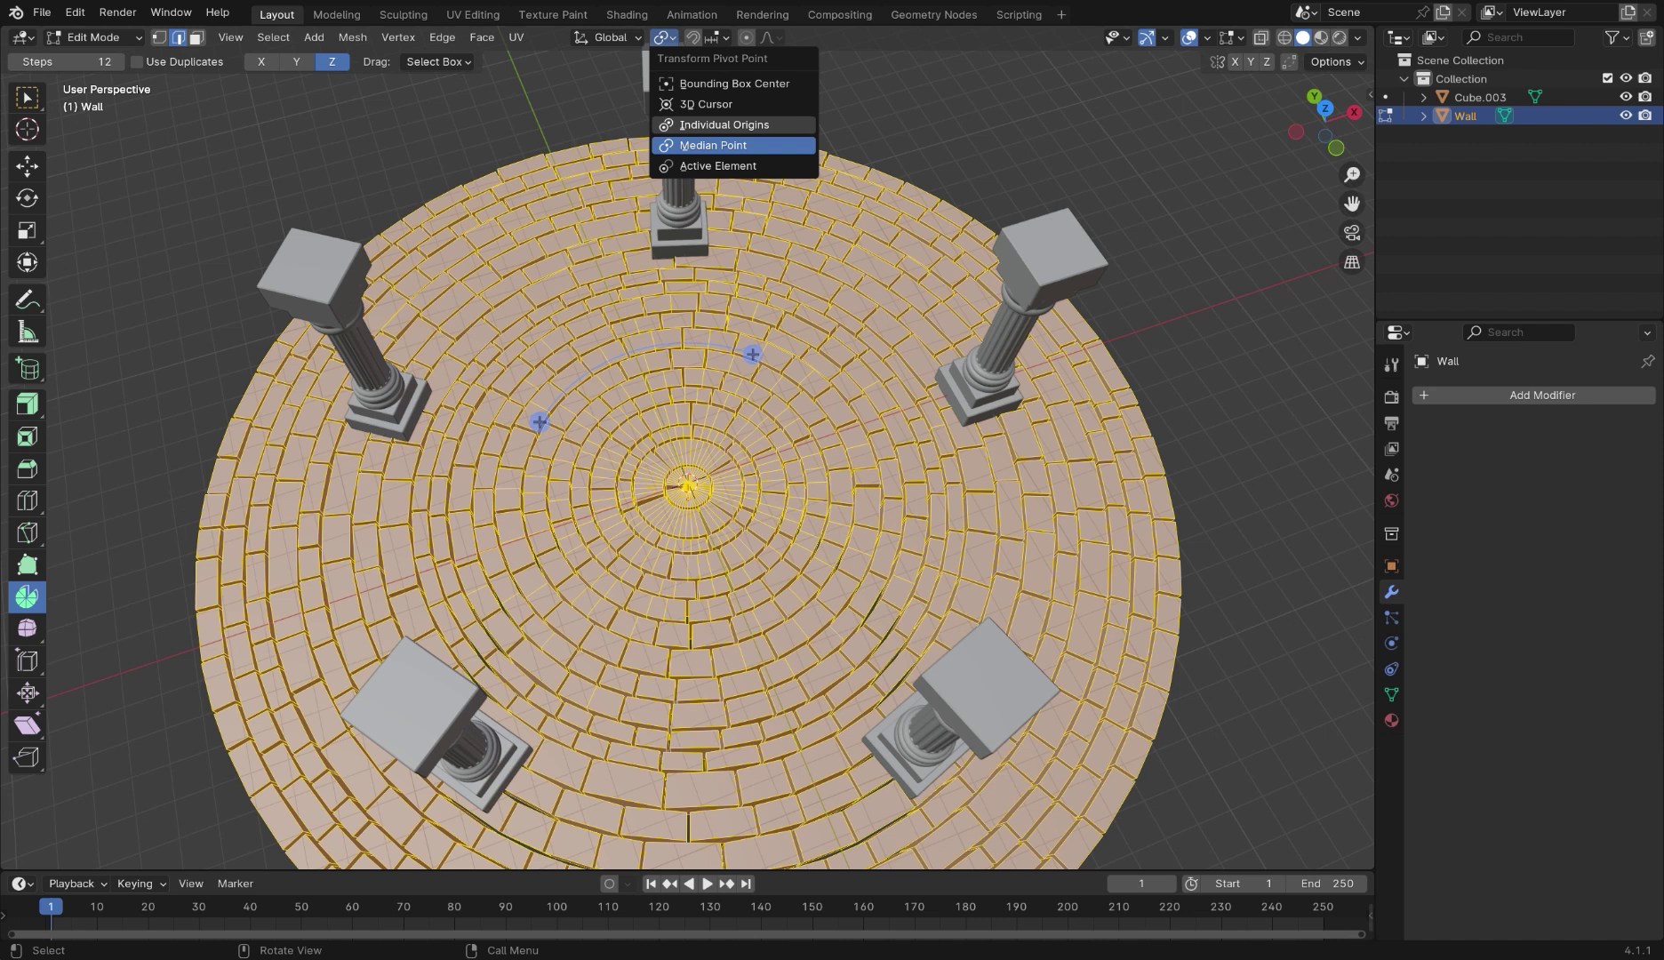
{"action": "left_click", "coordinate": [724, 125]}
{"action": "key", "text": "s"}
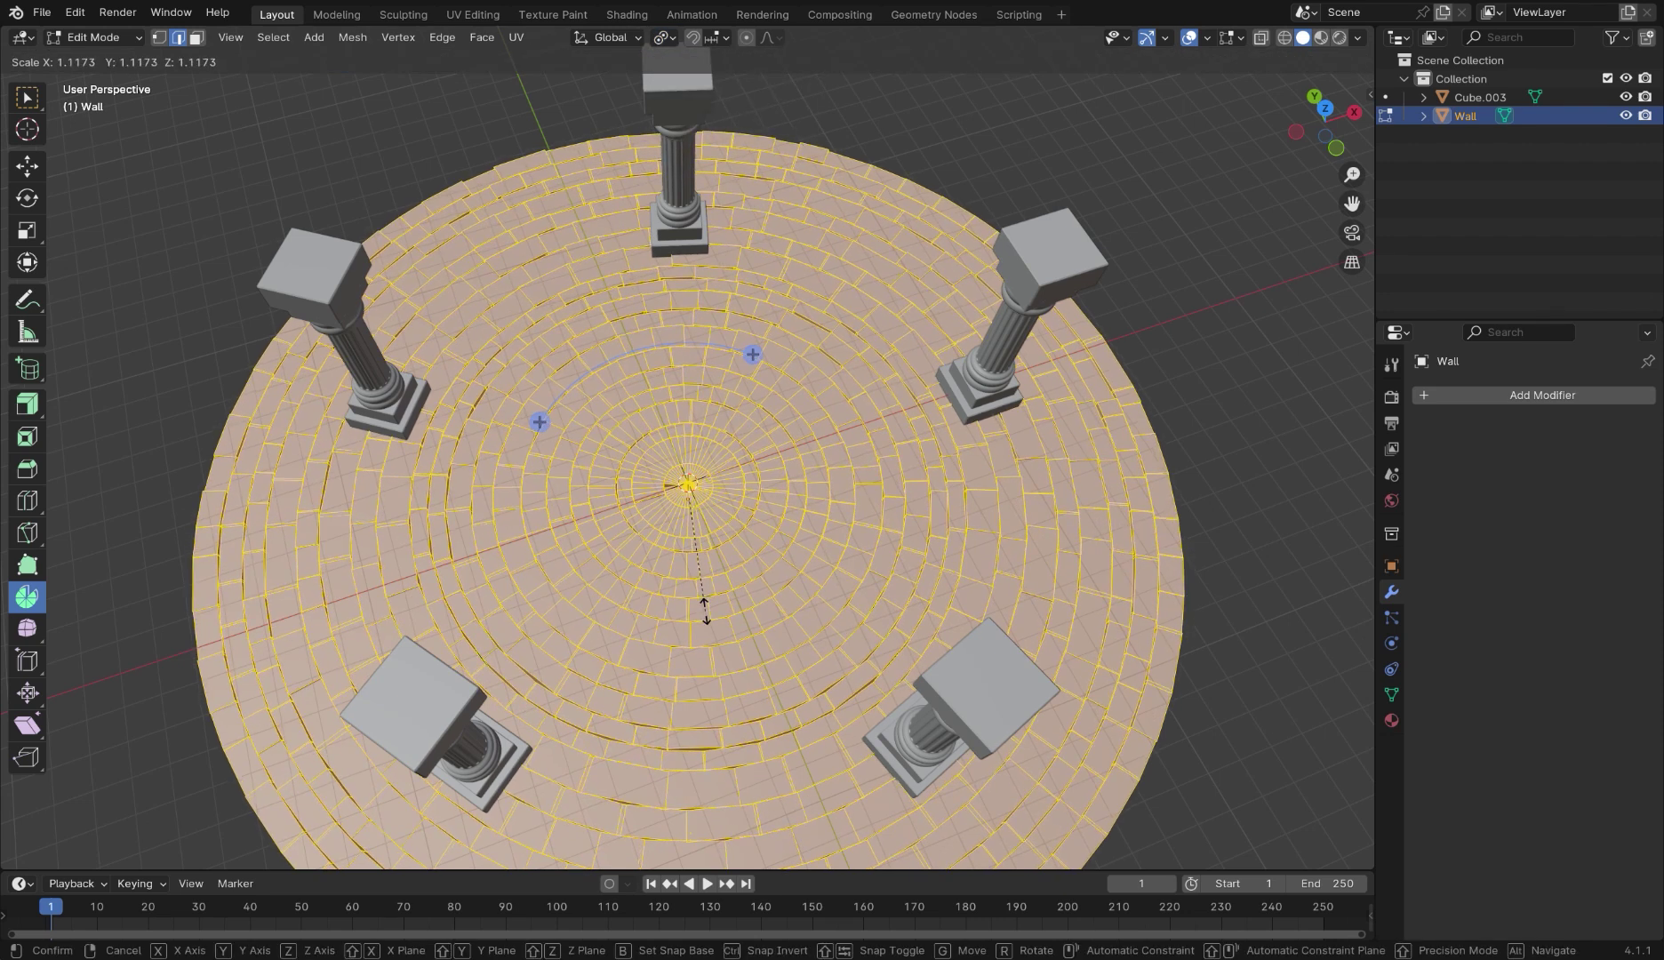
{"action": "left_click", "coordinate": [703, 607]}
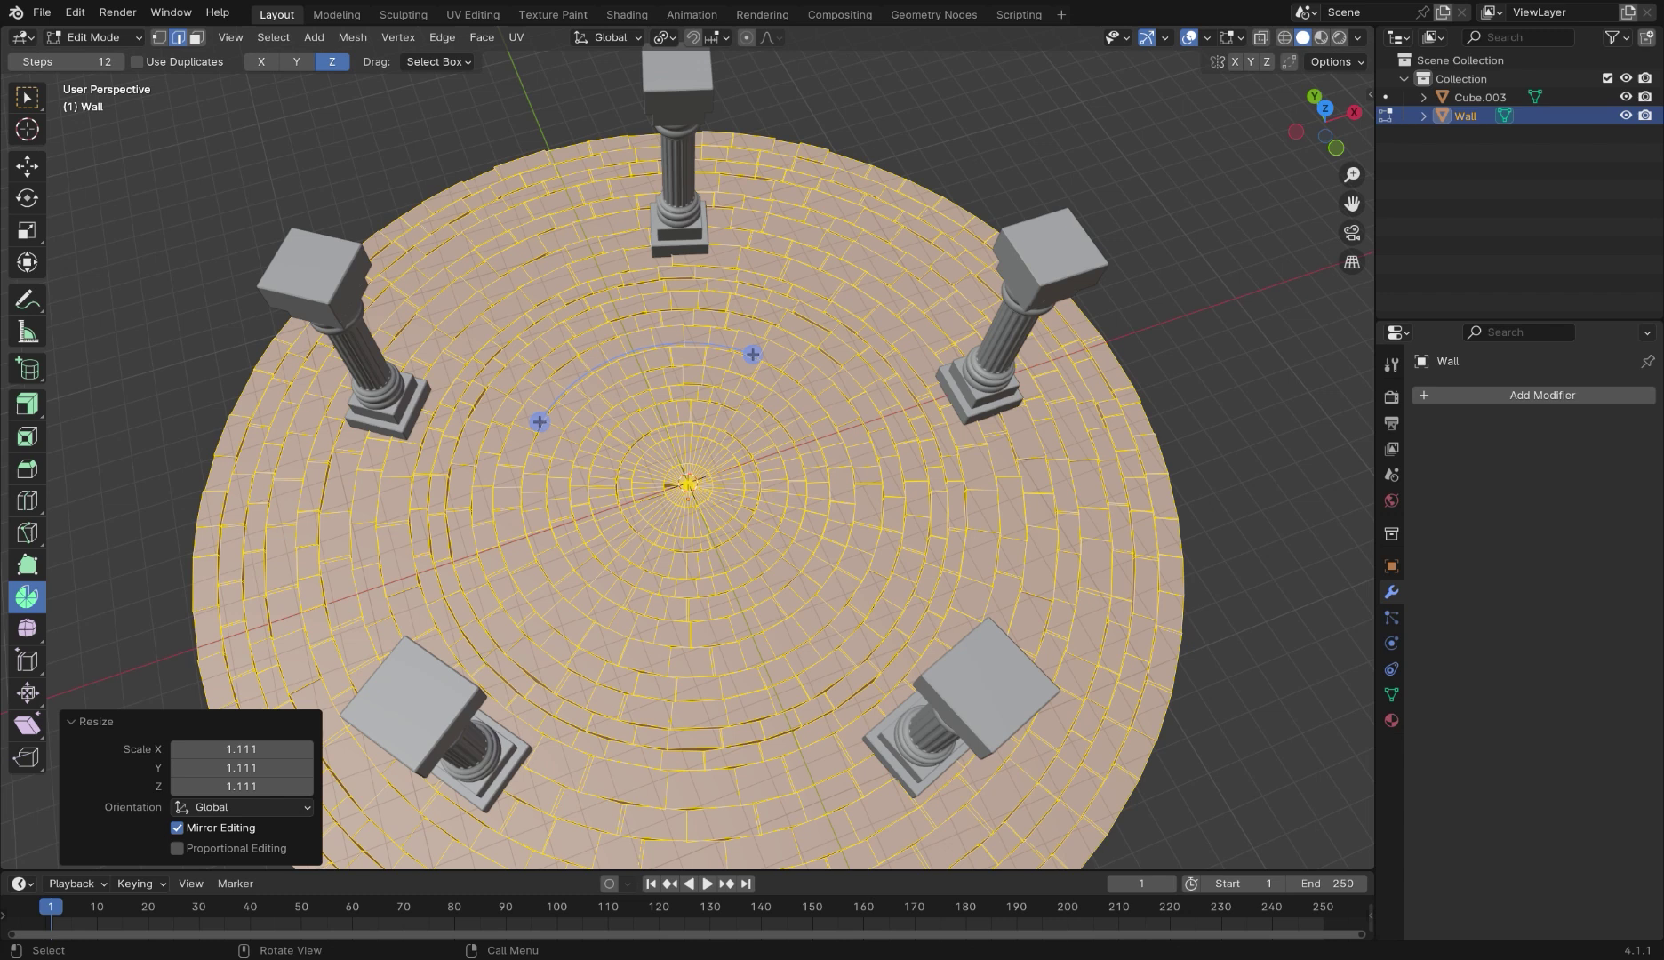
Add a Bevel modifier to the stone floor with an amount of 0.3 m, and deselect its mesh
{"action": "left_click", "coordinate": [1440, 394]}
{"action": "mouse_move", "coordinate": [1386, 388]}
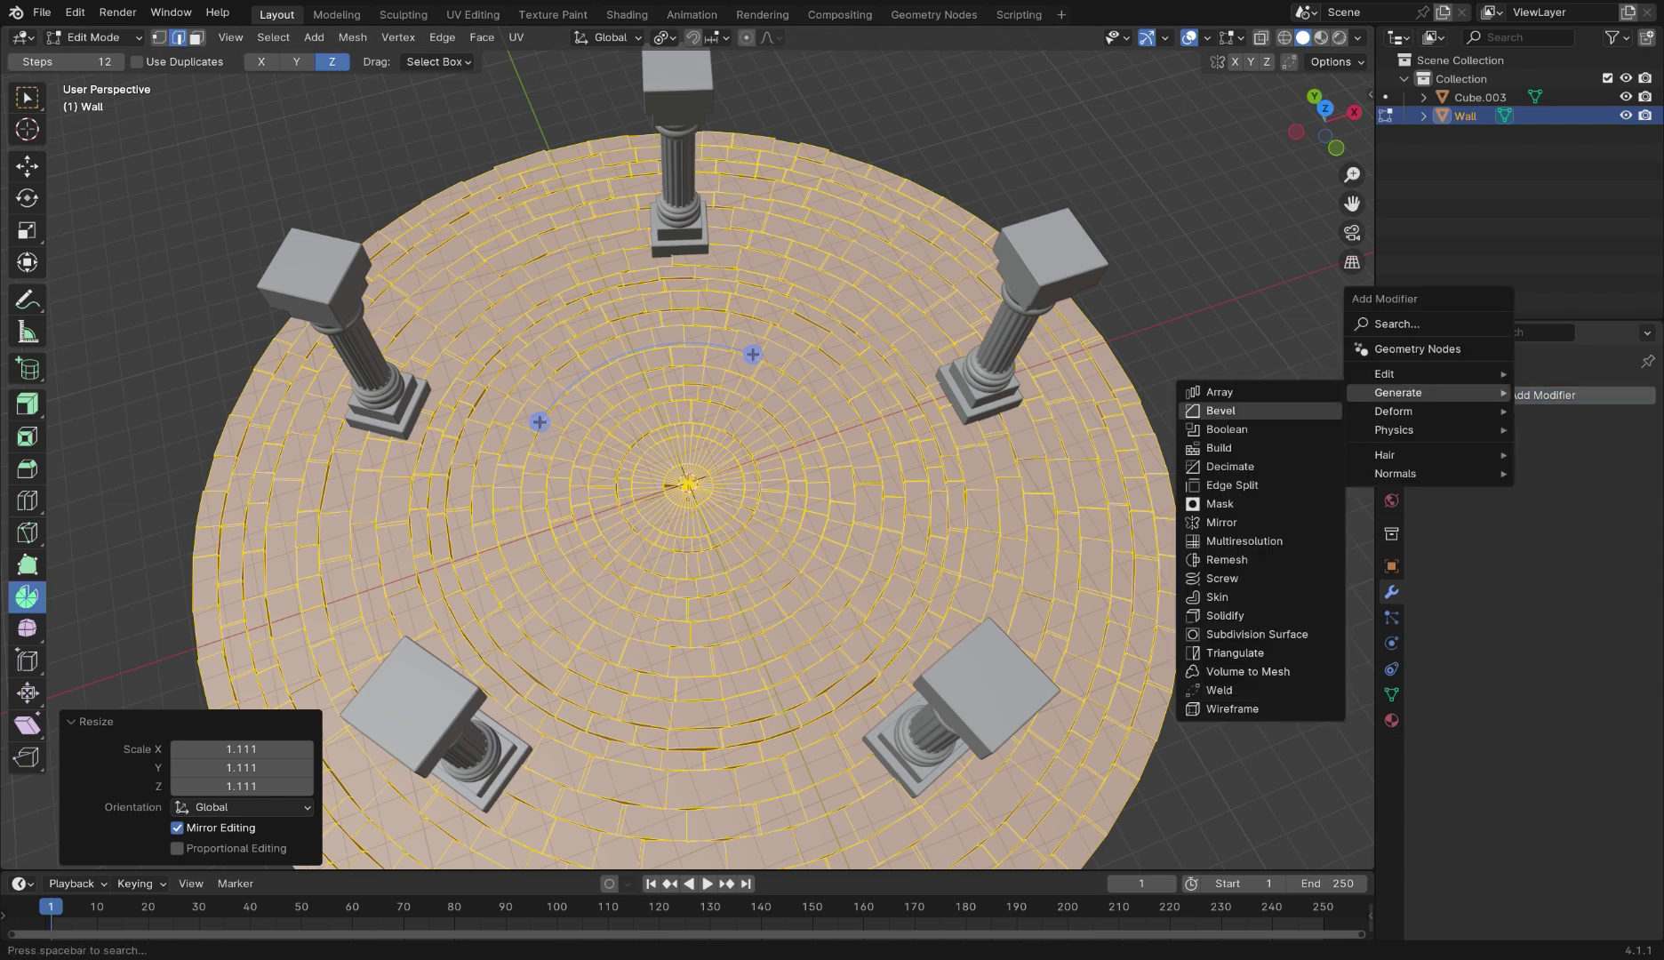
{"action": "left_click", "coordinate": [1244, 410]}
{"action": "scroll", "coordinate": [689, 484], "scroll_direction": "up", "scroll_amount": 5}
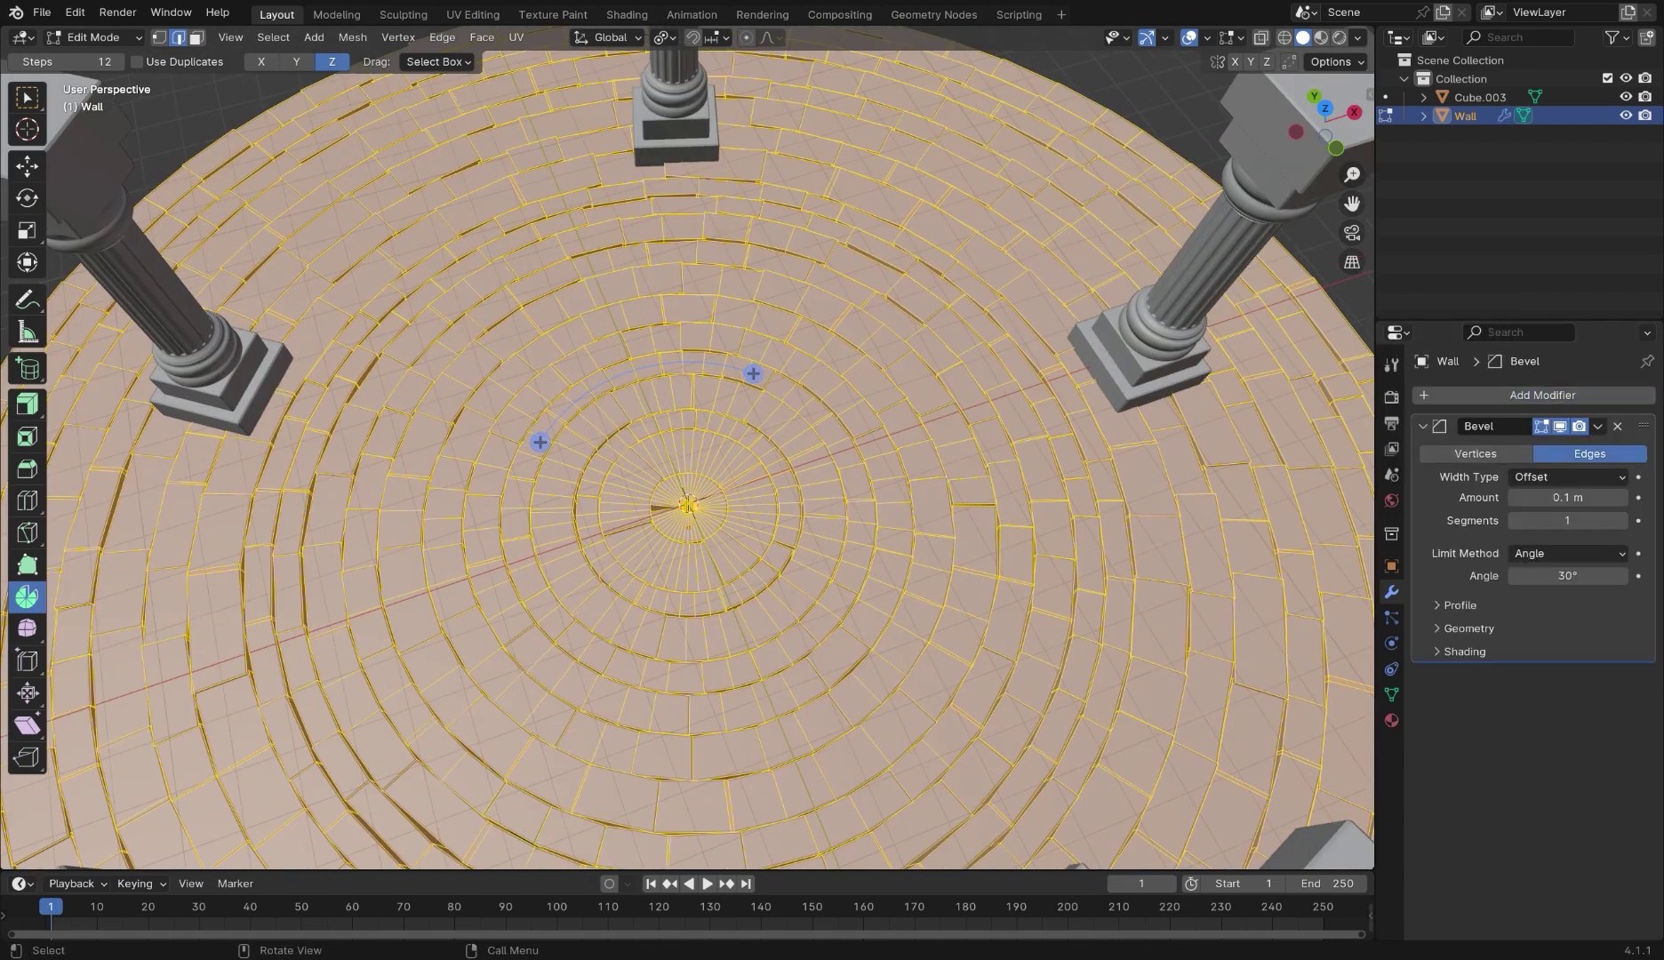
{"action": "middle_click_drag", "start_coordinate": [689, 484], "coordinate": [674, 462]}
{"action": "left_click", "coordinate": [1567, 498]}
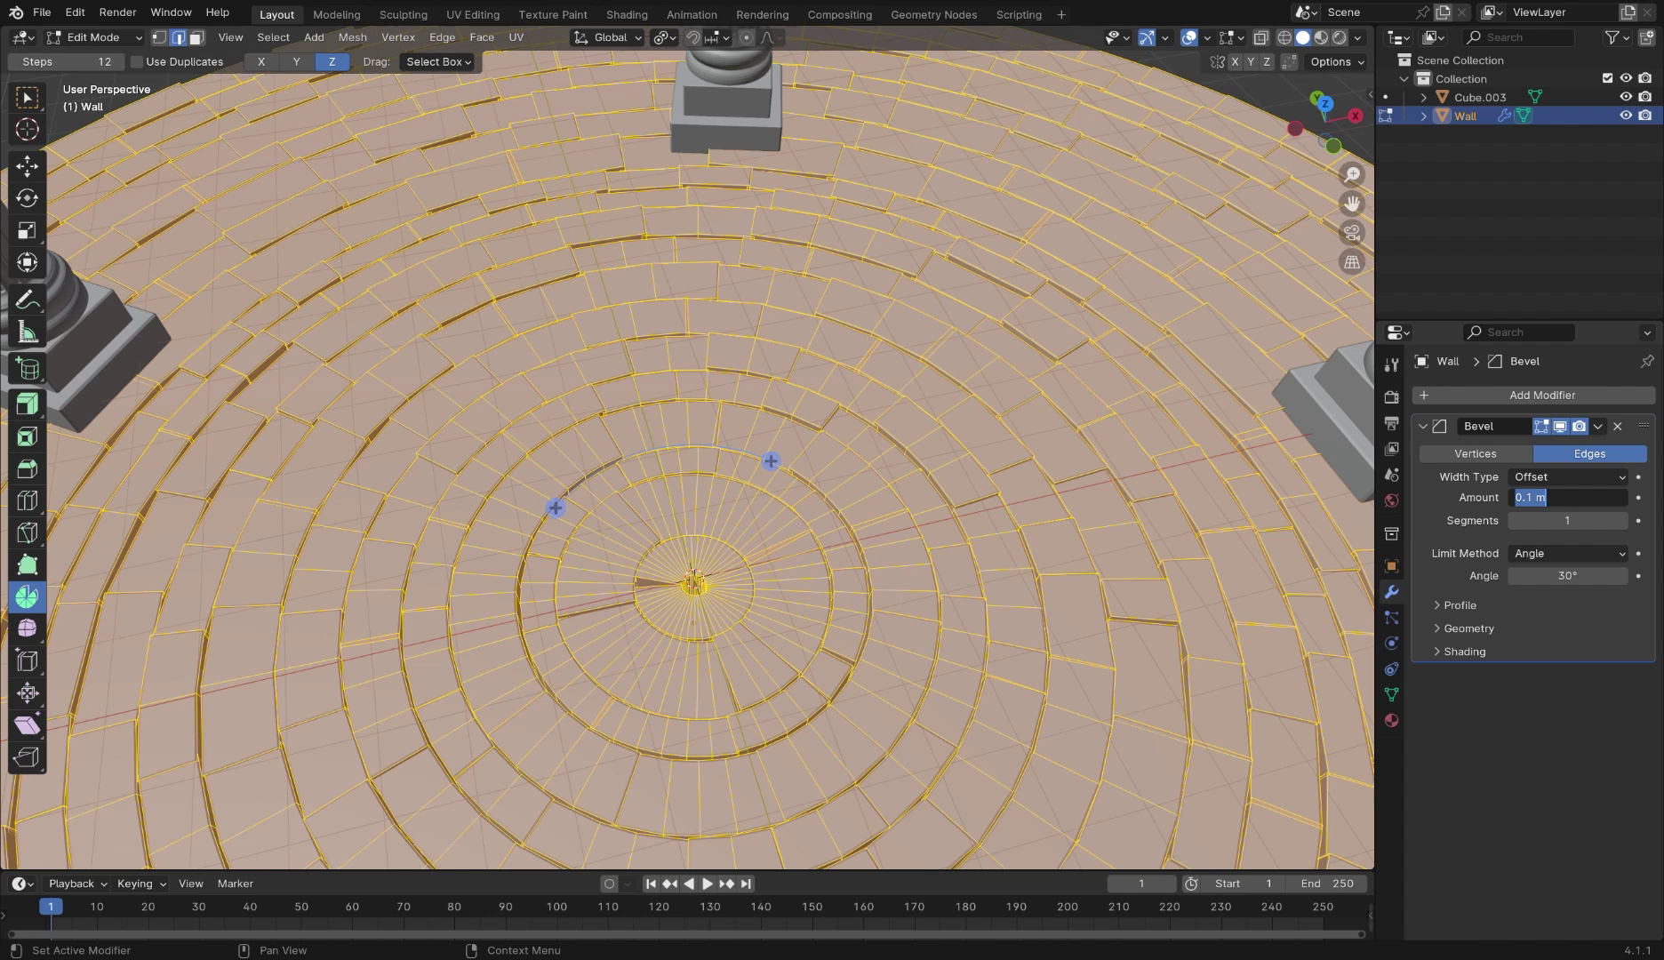
{"action": "left_click", "coordinate": [1534, 498]}
{"action": "key", "text": "Return"}
{"action": "scroll", "coordinate": [1021, 518], "scroll_direction": "down", "scroll_amount": 3}
{"action": "left_click", "coordinate": [1021, 517]}
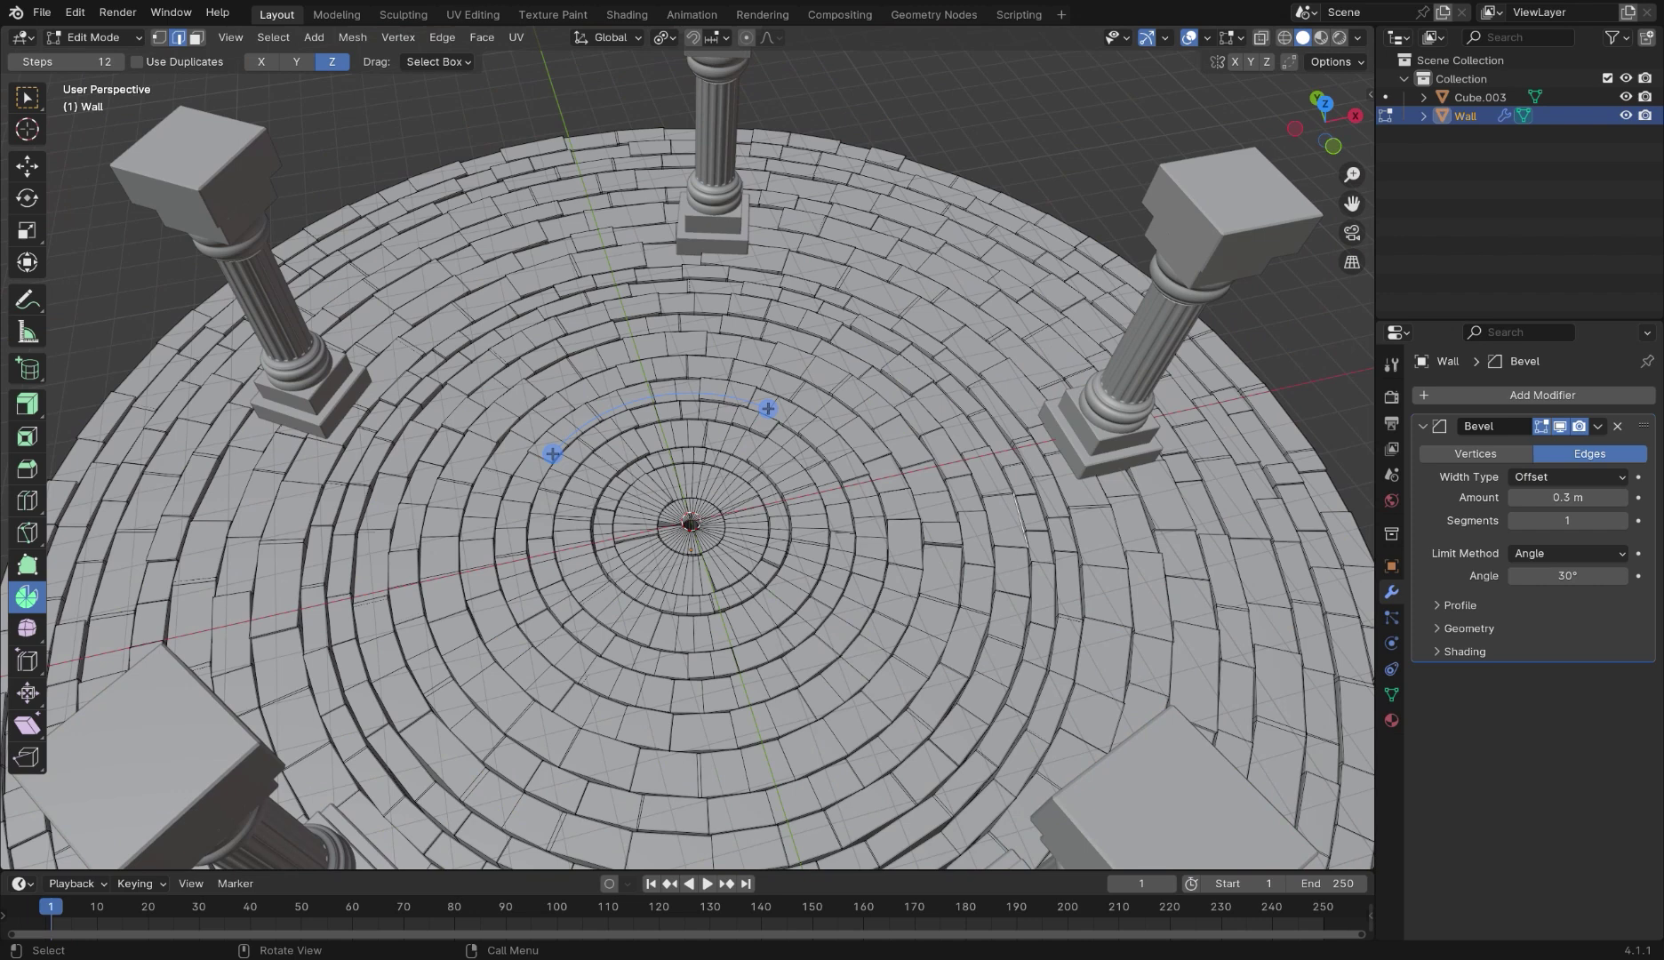
Randomize the vertices of the fully selected floor mesh by 0.1 m for uneven stones, and return to Object Mode
{"action": "middle_click_drag", "start_coordinate": [1021, 517], "coordinate": [1036, 414]}
{"action": "scroll", "coordinate": [1010, 574], "scroll_direction": "up", "scroll_amount": 2}
{"action": "key", "text": "Tab"}
{"action": "scroll", "coordinate": [1010, 574], "scroll_direction": "down", "scroll_amount": 2}
{"action": "key", "text": "Tab"}
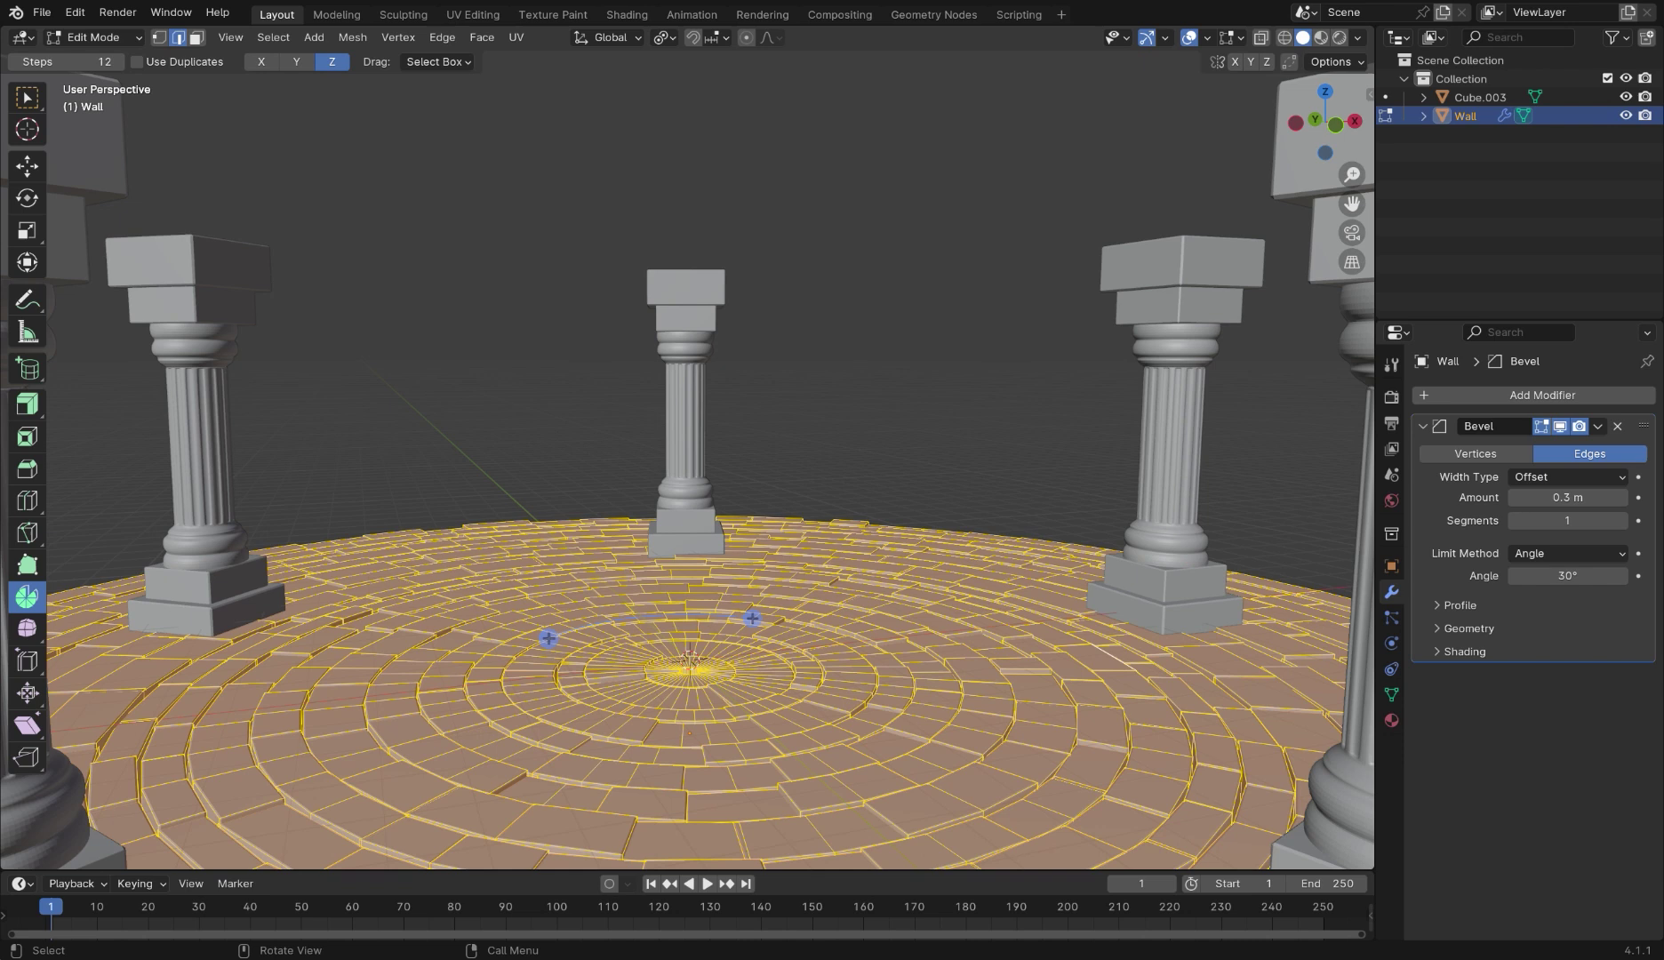
{"action": "key", "text": "F3"}
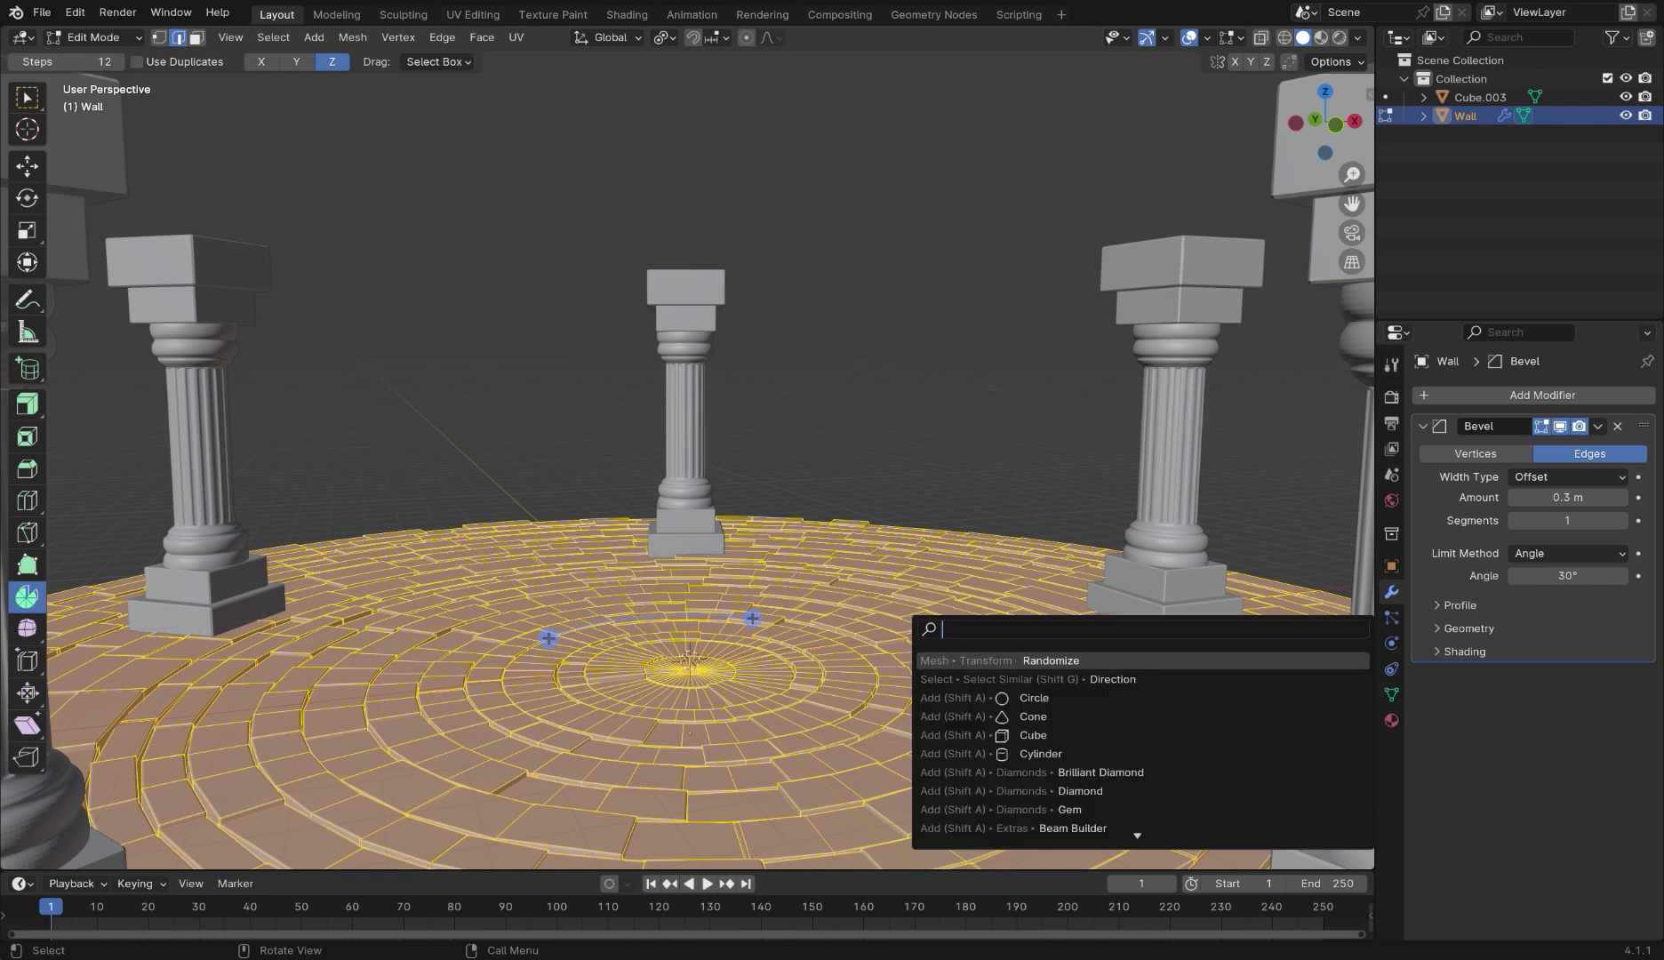
{"action": "key", "text": "Return"}
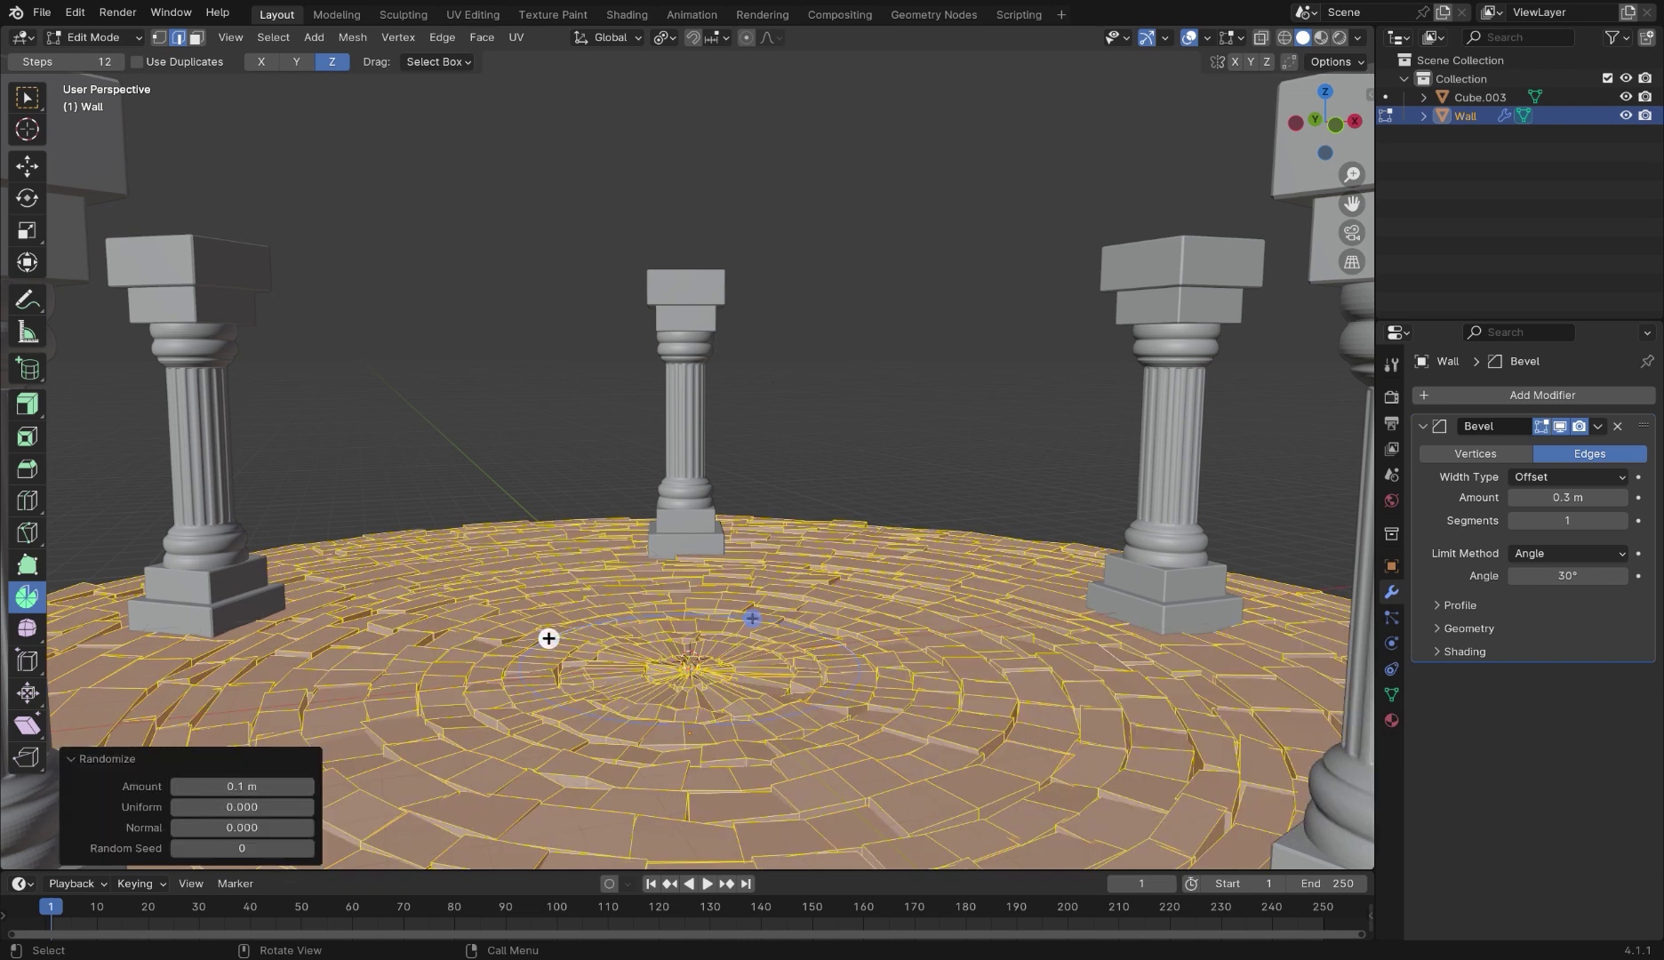
{"action": "key", "text": "alt+a"}
{"action": "scroll", "coordinate": [687, 470], "scroll_direction": "down", "scroll_amount": 3}
{"action": "key", "text": "Tab"}
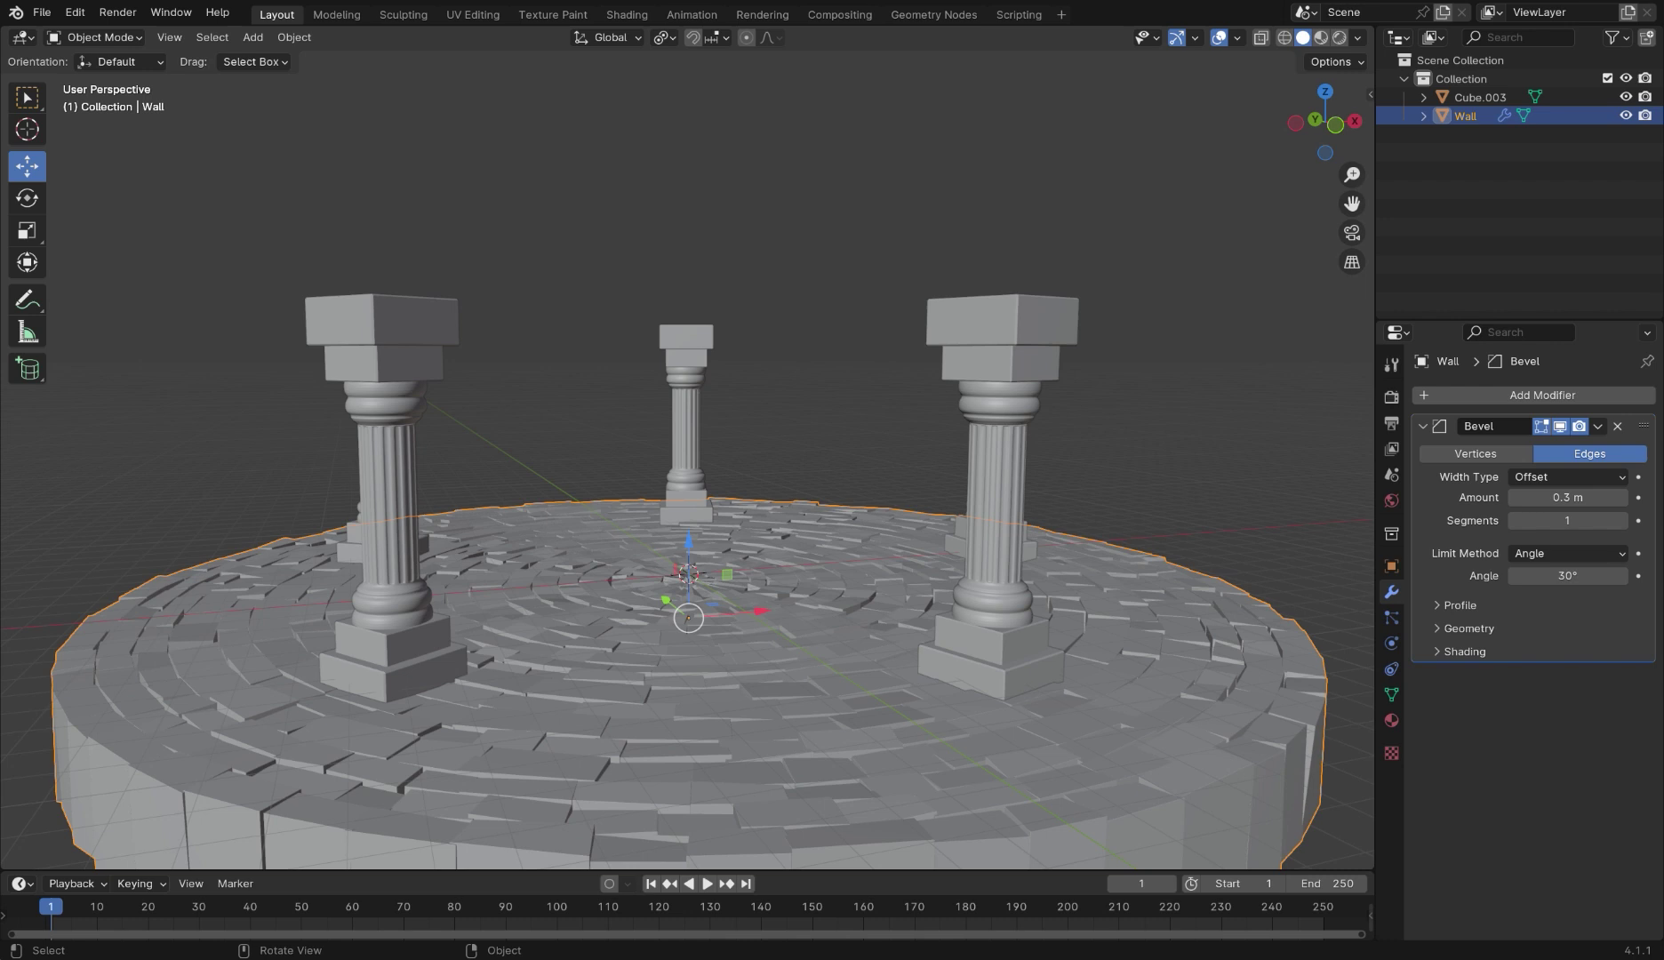
Select the ring of five columns
{"action": "left_click", "coordinate": [997, 498]}
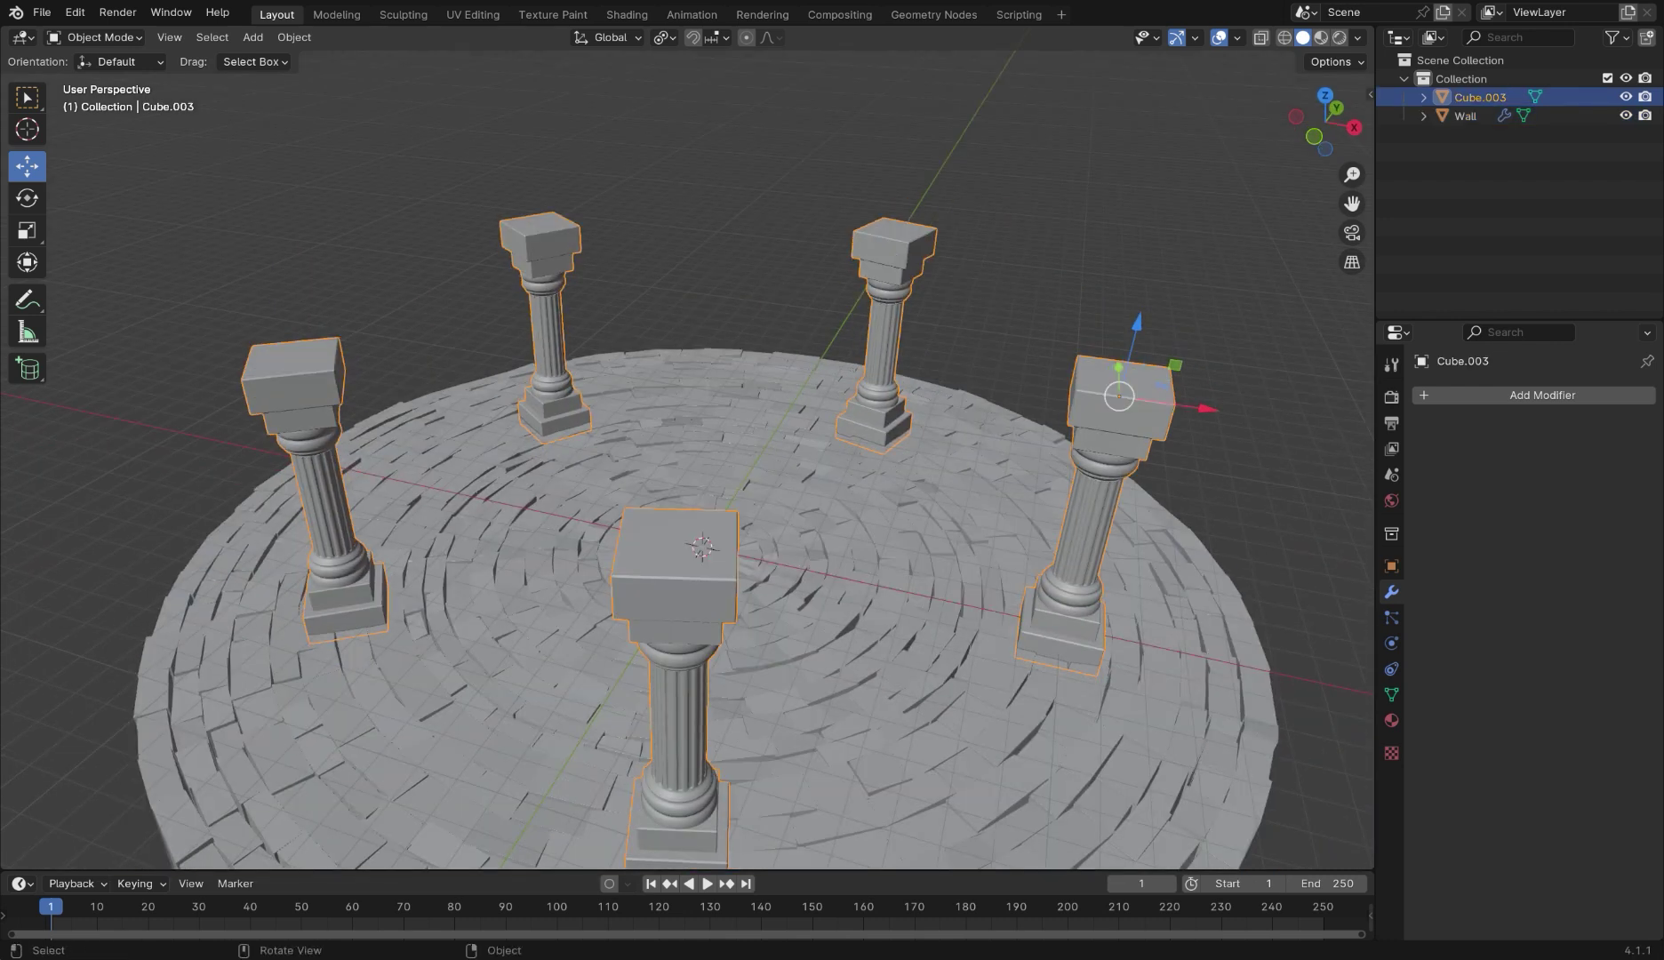
{"action": "scroll", "coordinate": [817, 487], "scroll_direction": "down", "scroll_amount": 2}
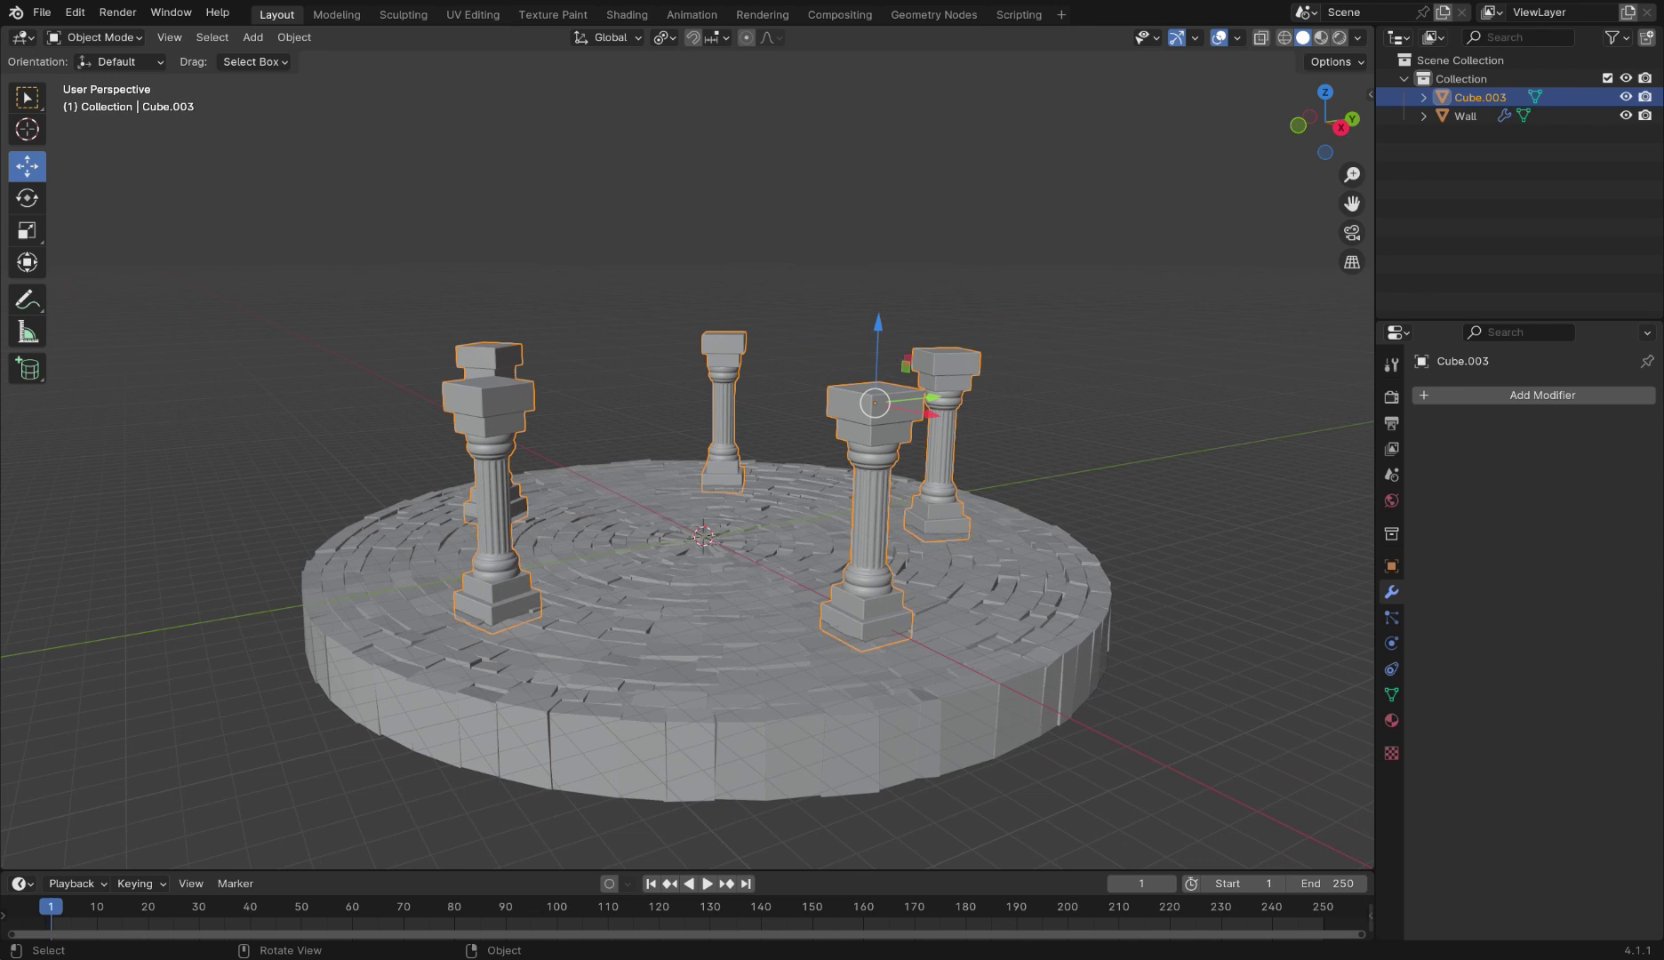